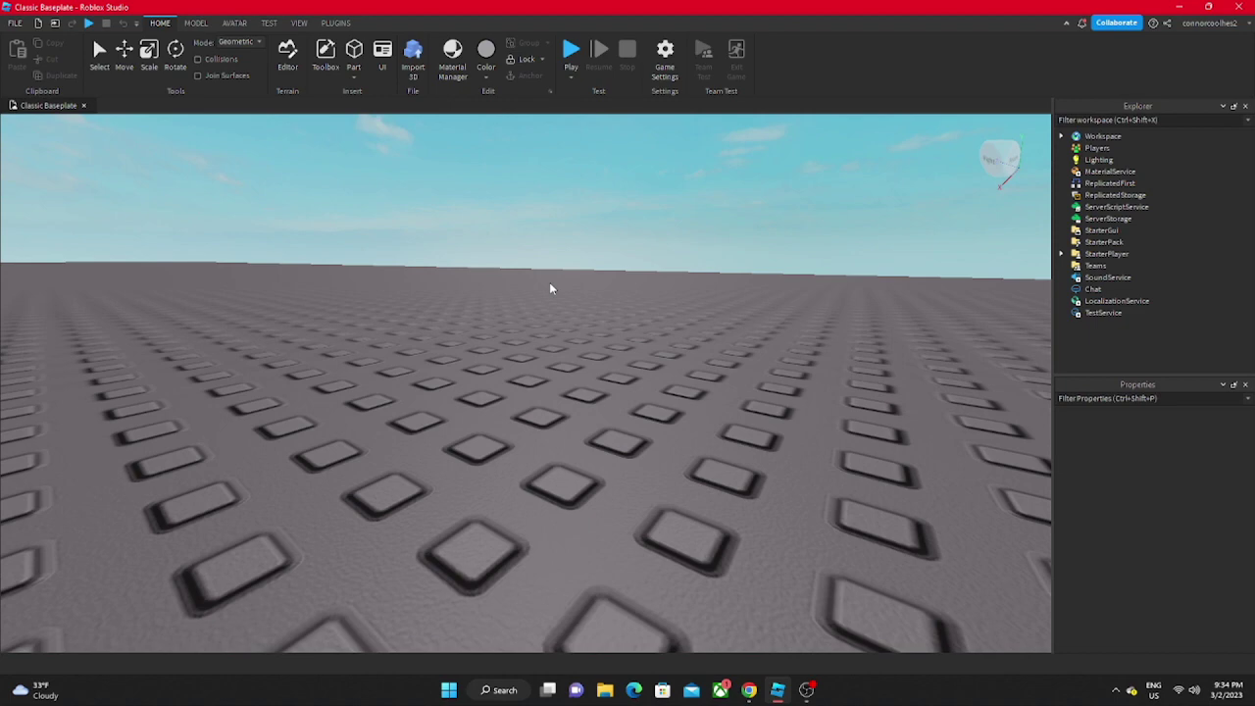
Step: Insert a block part on the baseplate
{"action": "right_click_drag", "start_coordinate": [562, 320], "coordinate": [565, 315]}
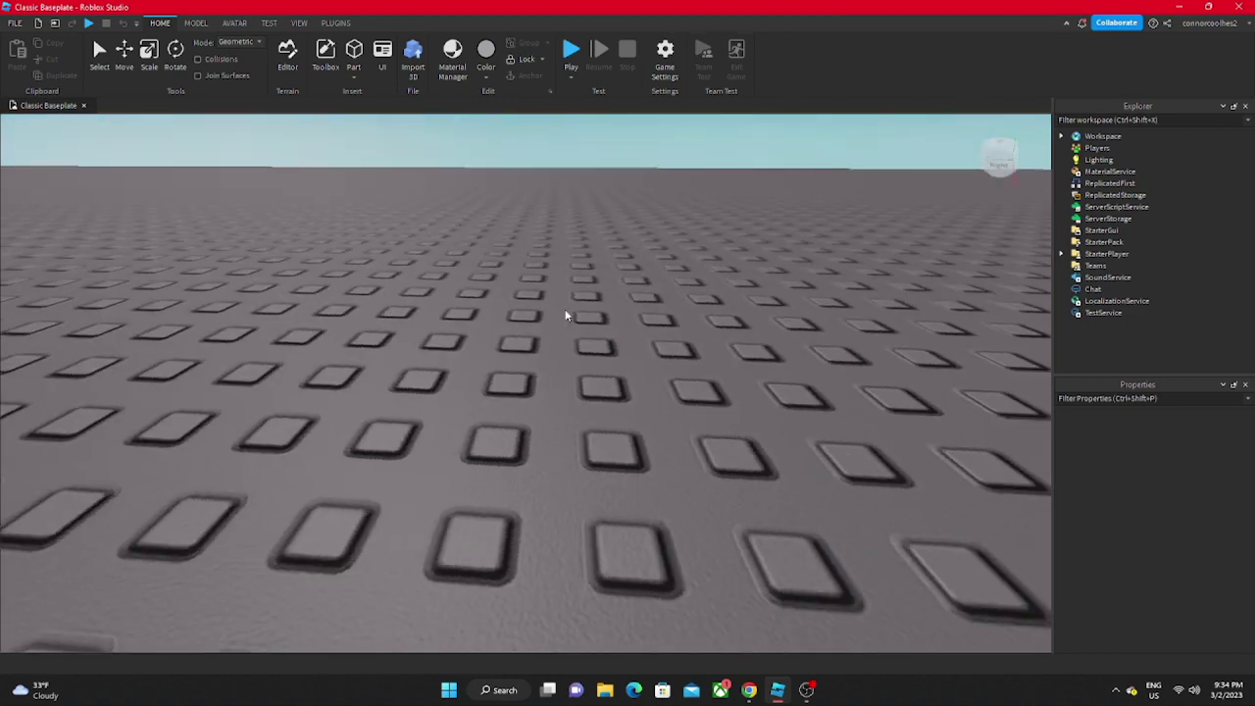
{"action": "key", "text": "s"}
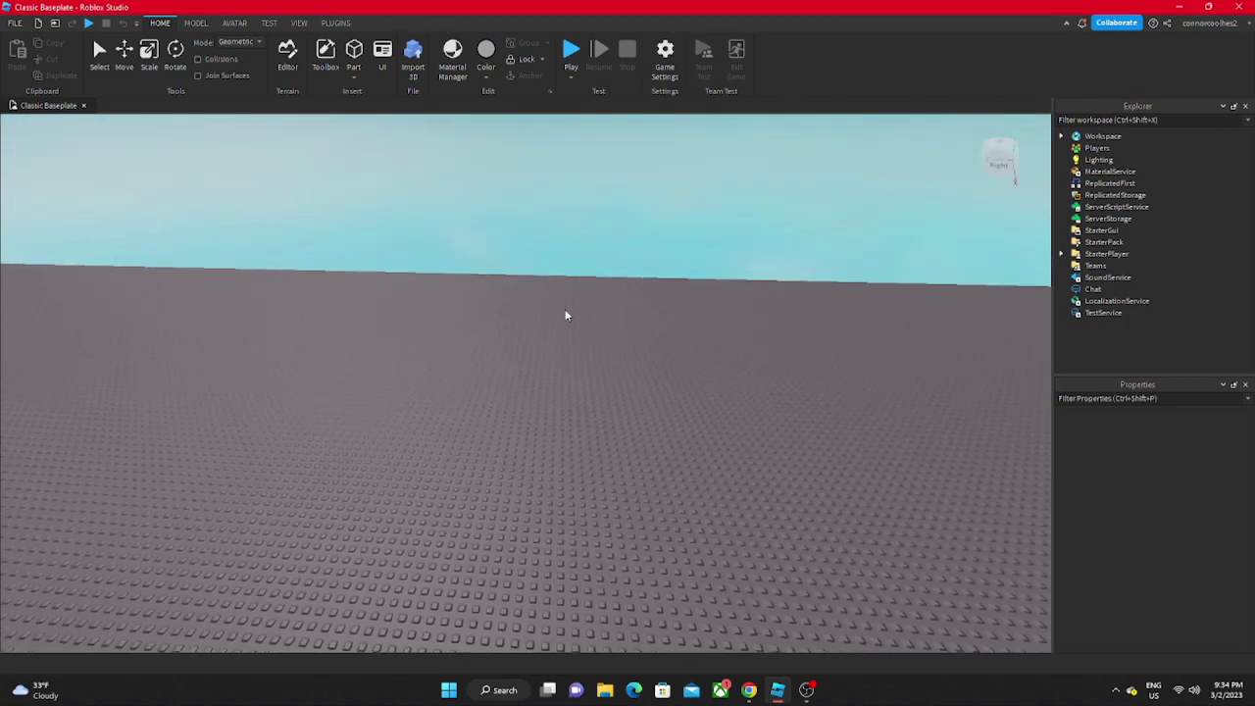
{"action": "right_click_drag", "start_coordinate": [565, 315], "coordinate": [565, 315]}
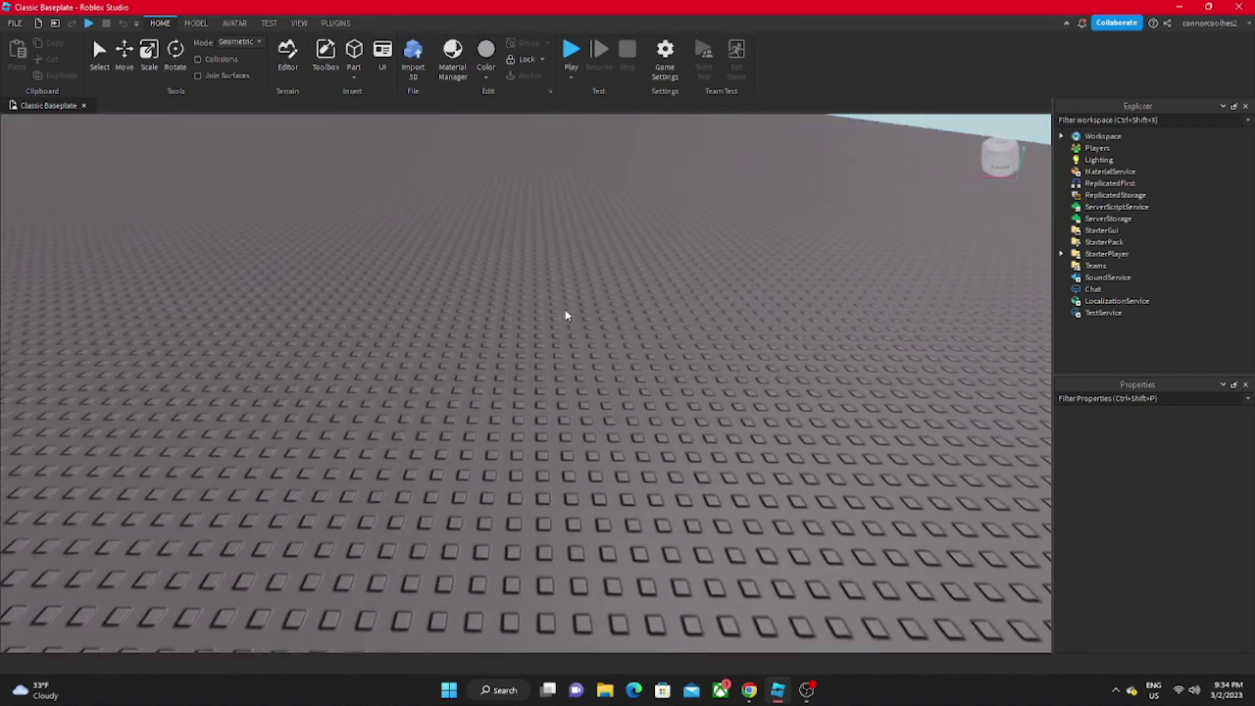
{"action": "left_click", "coordinate": [354, 56]}
{"action": "right_click_drag", "start_coordinate": [481, 317], "coordinate": [482, 319]}
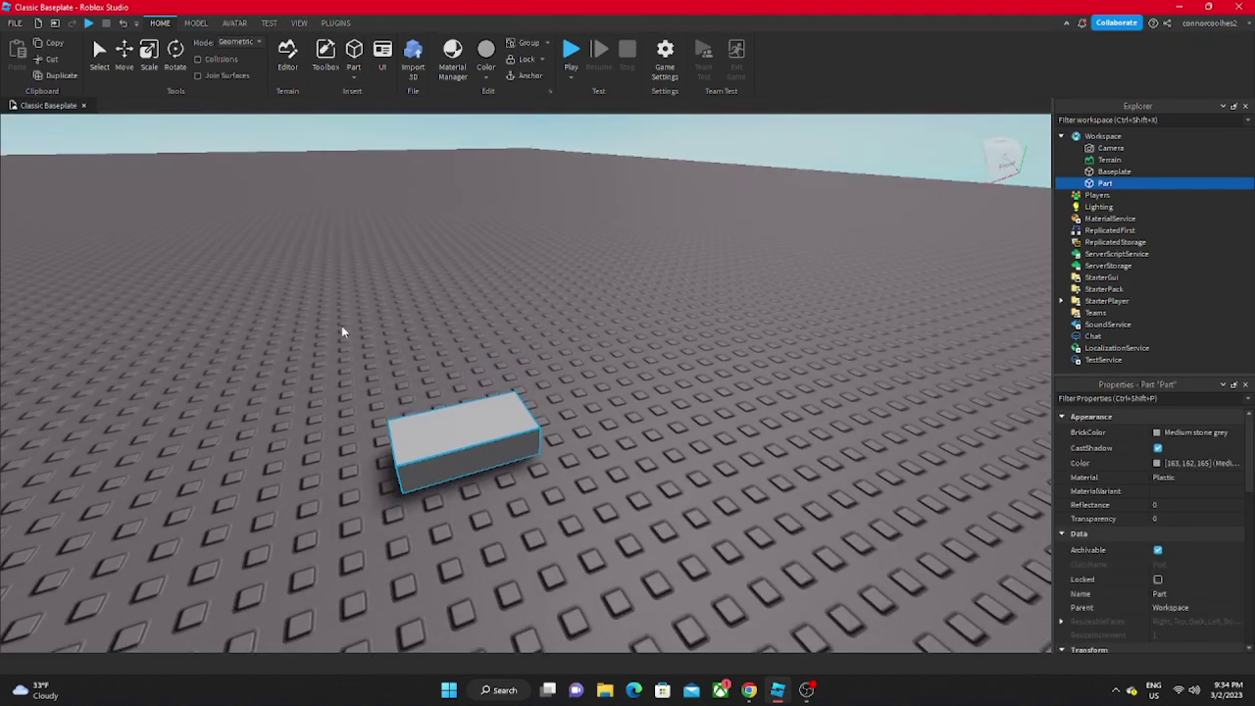
Step: Turn on wireframe rendering and examine the edges of the part and the baseplate
{"action": "left_click", "coordinate": [349, 22]}
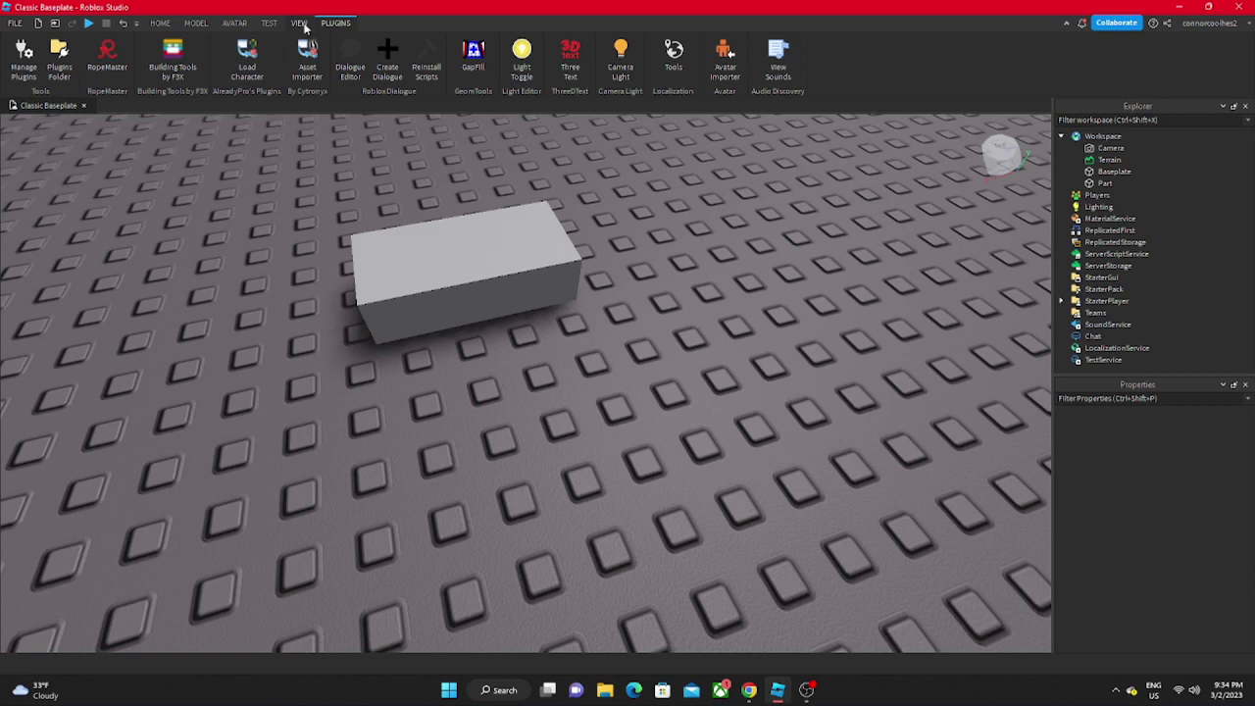
{"action": "left_click", "coordinate": [299, 23]}
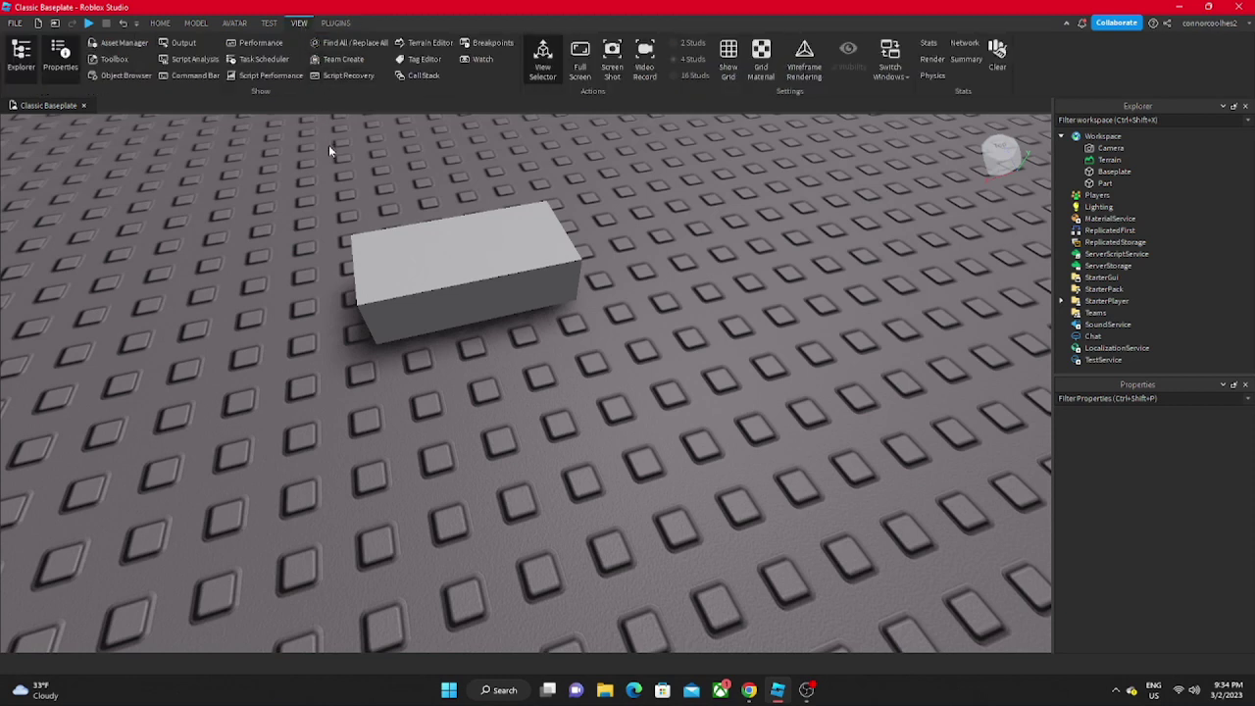
{"action": "left_click", "coordinate": [802, 61]}
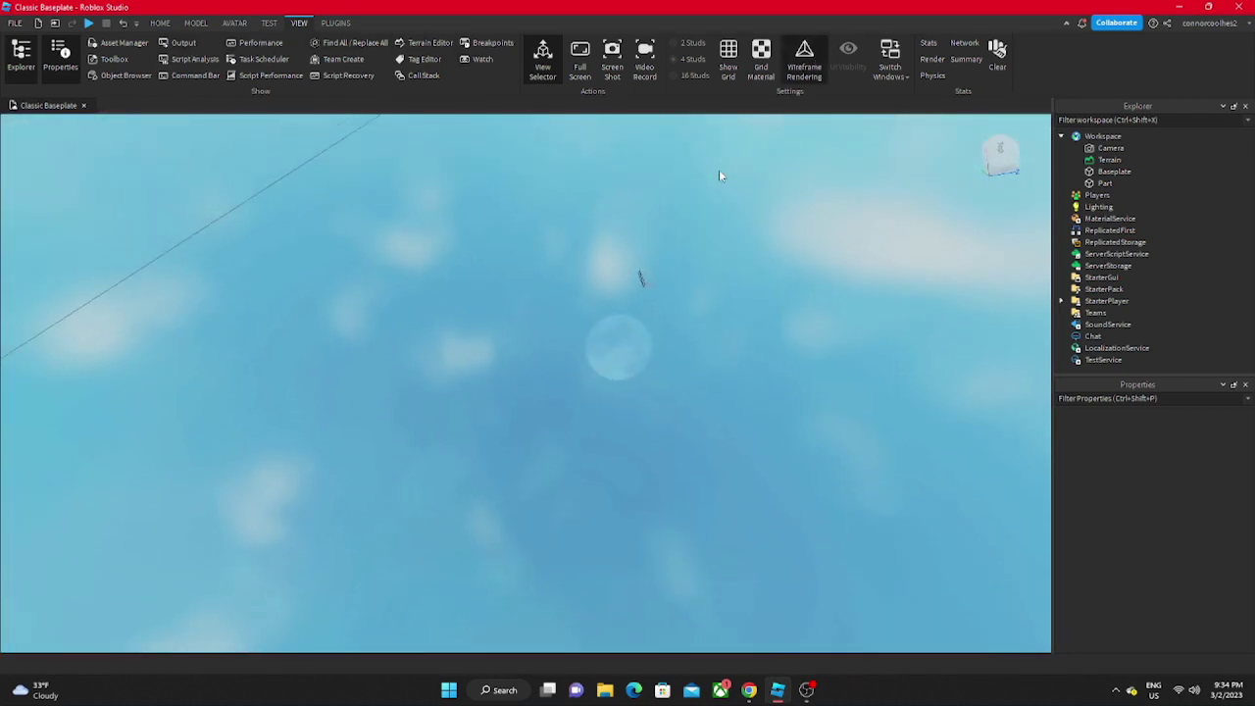
{"action": "key", "text": "s"}
{"action": "right_click_drag", "start_coordinate": [719, 176], "coordinate": [719, 177]}
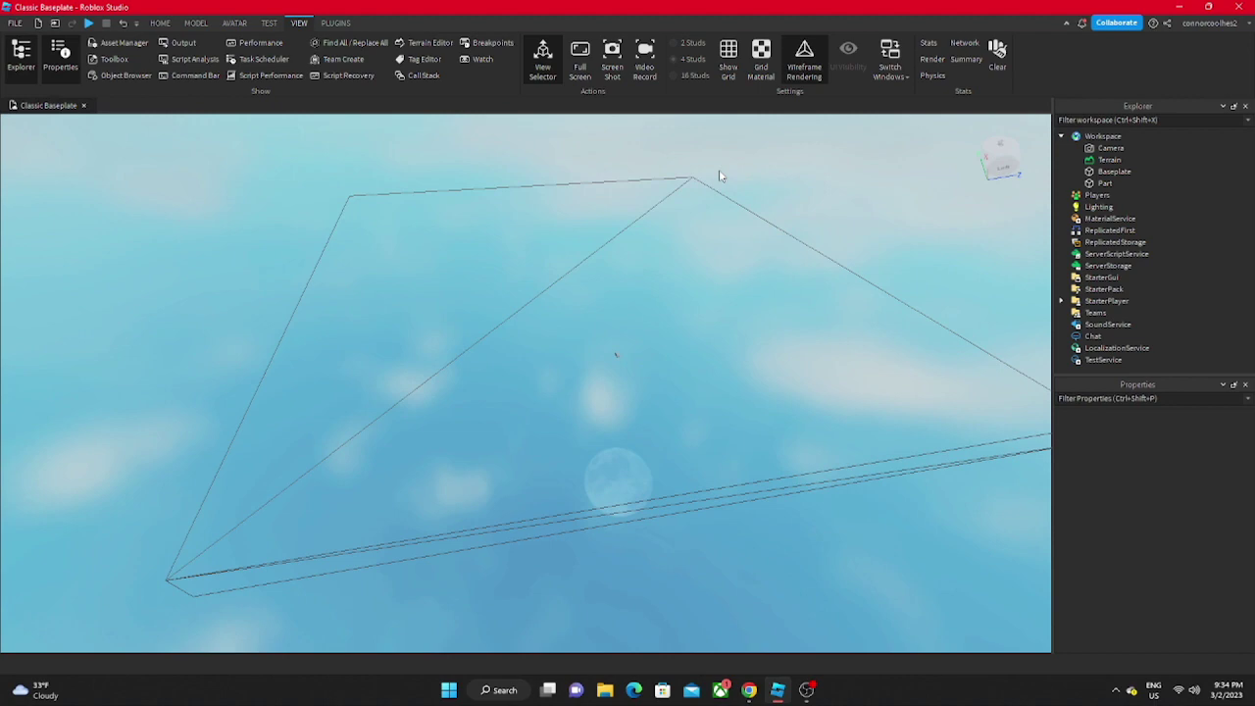
{"action": "scroll", "coordinate": [734, 168], "scroll_direction": "down", "scroll_amount": 5}
{"action": "scroll", "coordinate": [826, 454], "scroll_direction": "up", "scroll_amount": 7}
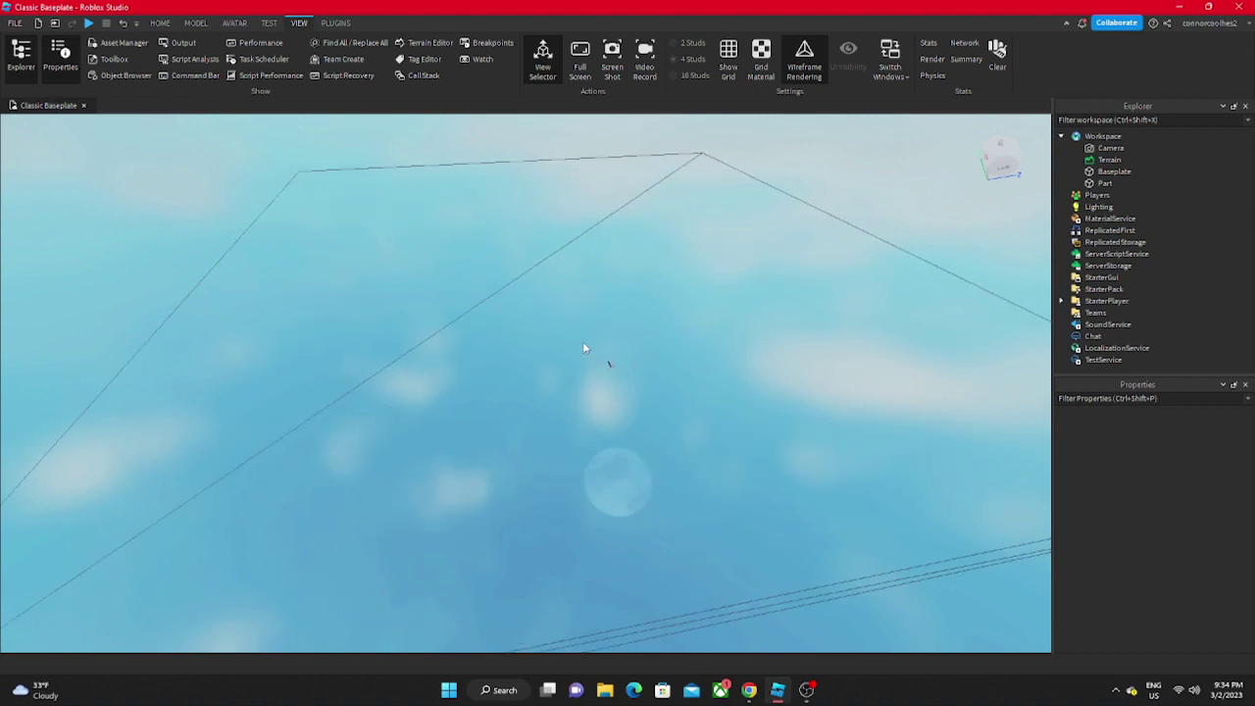
{"action": "right_click_drag", "start_coordinate": [583, 348], "coordinate": [586, 340]}
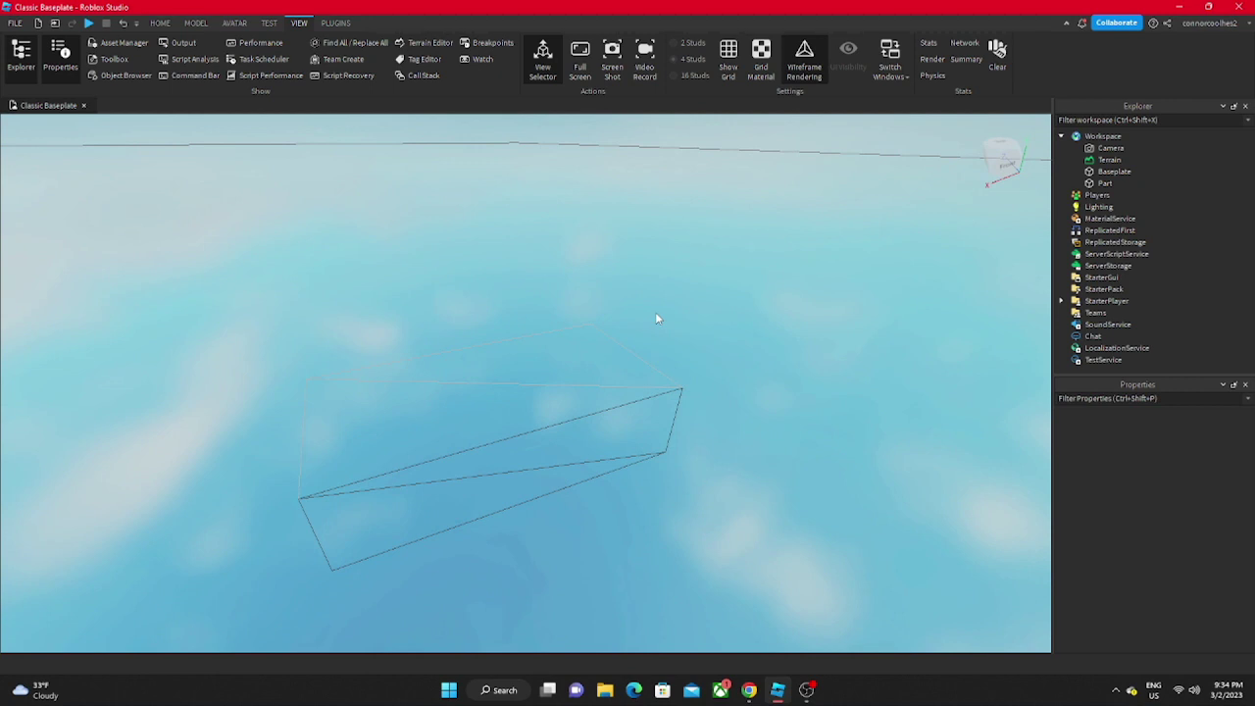
Step: Select the block part and scale its upper face upward to make a tall block
{"action": "left_click", "coordinate": [468, 373]}
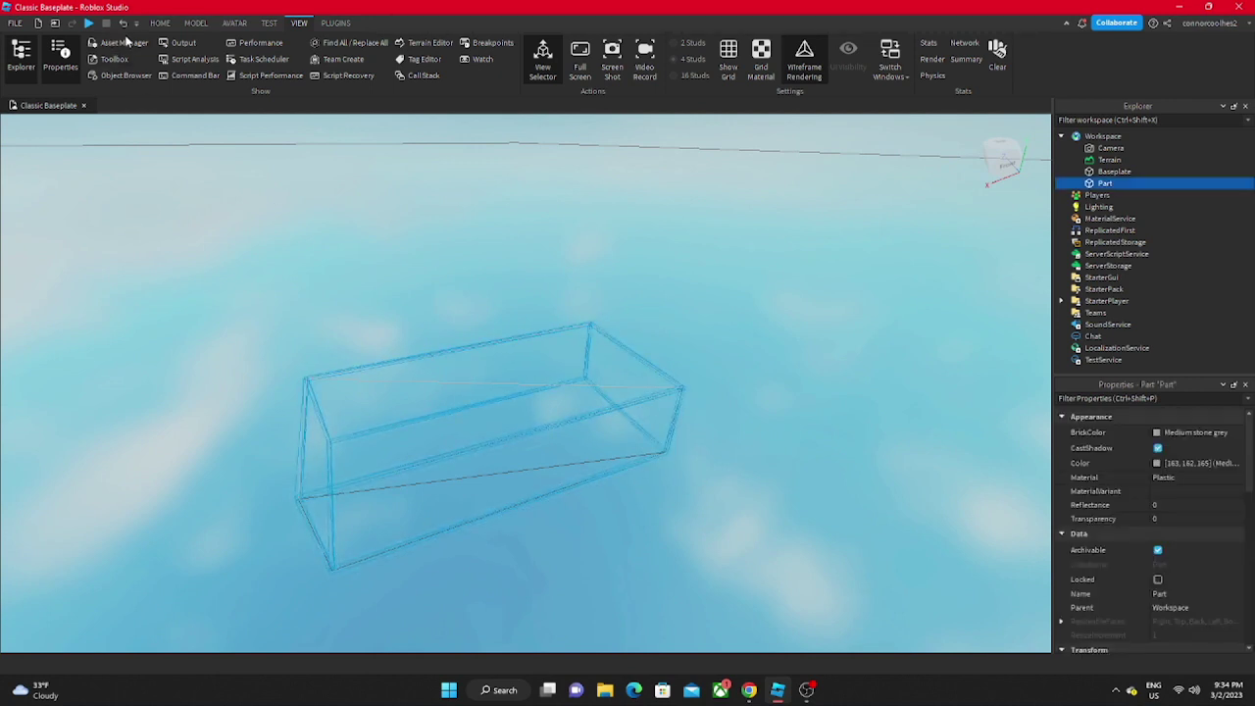
{"action": "left_click", "coordinate": [160, 23]}
{"action": "left_click", "coordinate": [150, 61]}
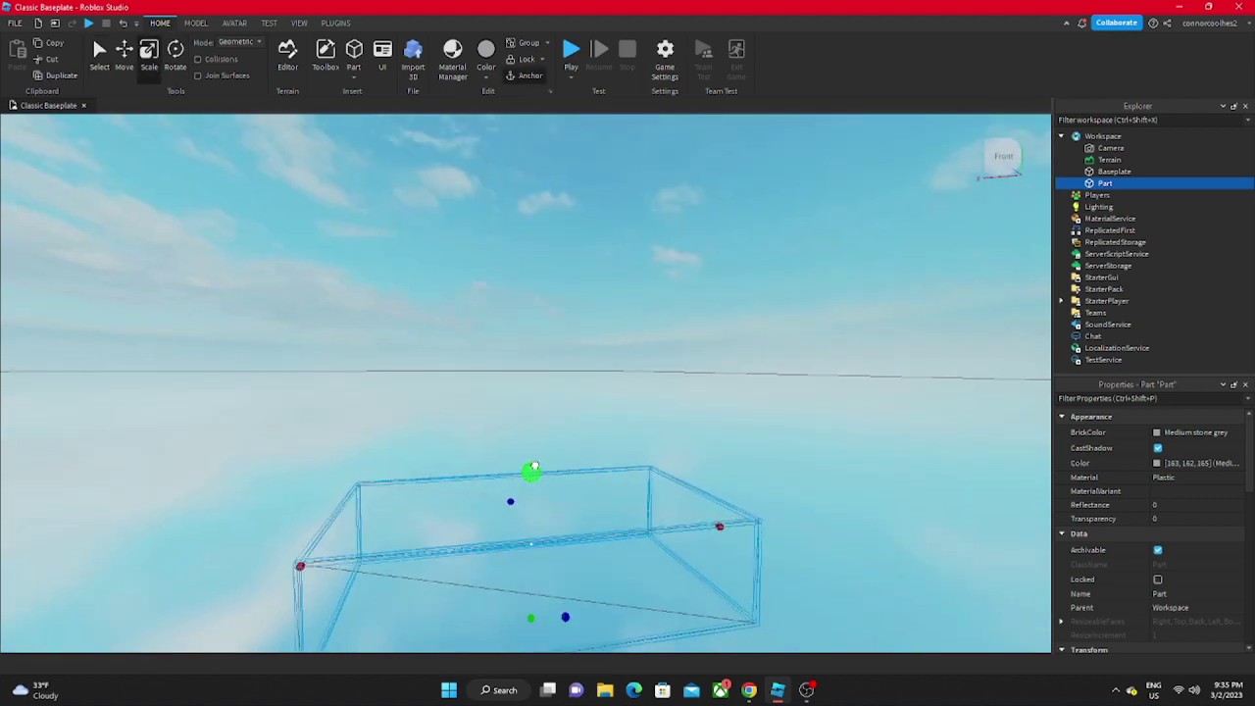
{"action": "left_click_drag", "start_coordinate": [531, 469], "coordinate": [536, 213]}
{"action": "right_click_drag", "start_coordinate": [536, 213], "coordinate": [536, 215]}
Step: Duplicate the tall block and move the copy sideways along the red axis so the two stand next to each other
{"action": "left_click", "coordinate": [61, 75]}
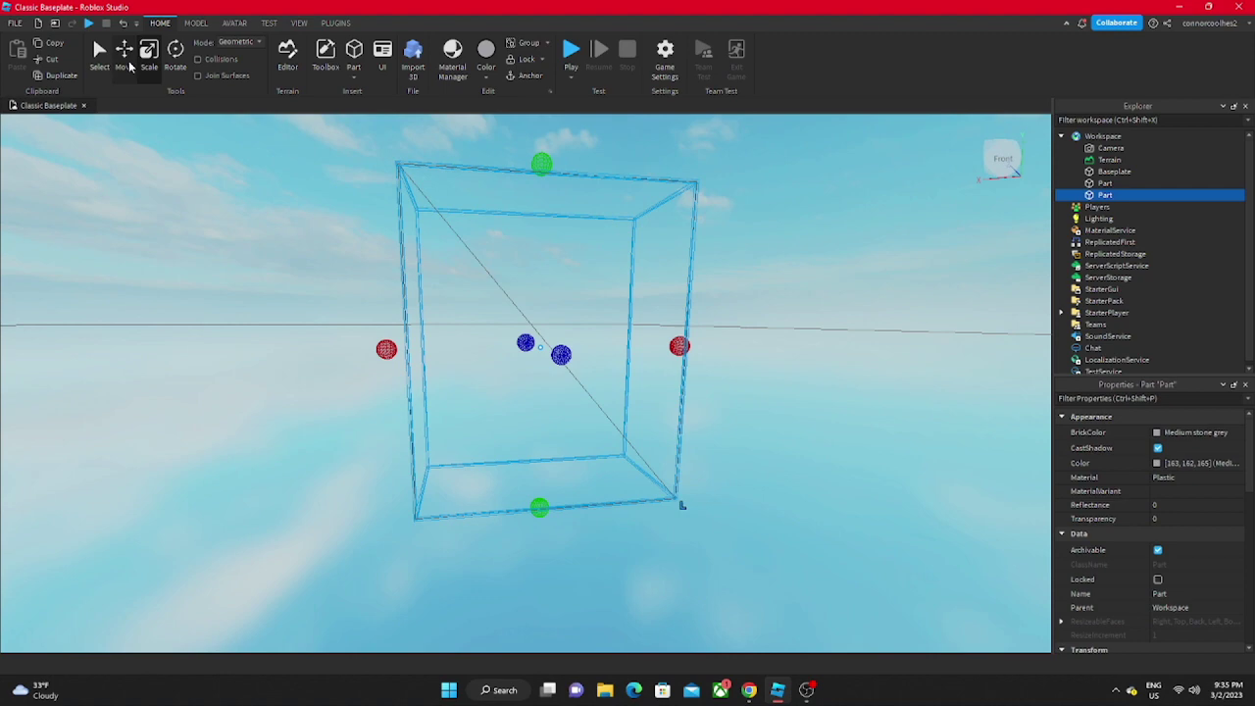
{"action": "left_click", "coordinate": [123, 54]}
{"action": "left_click_drag", "start_coordinate": [645, 345], "coordinate": [539, 406]}
{"action": "scroll", "coordinate": [561, 485], "scroll_direction": "down", "scroll_amount": 5}
{"action": "left_click", "coordinate": [614, 507]}
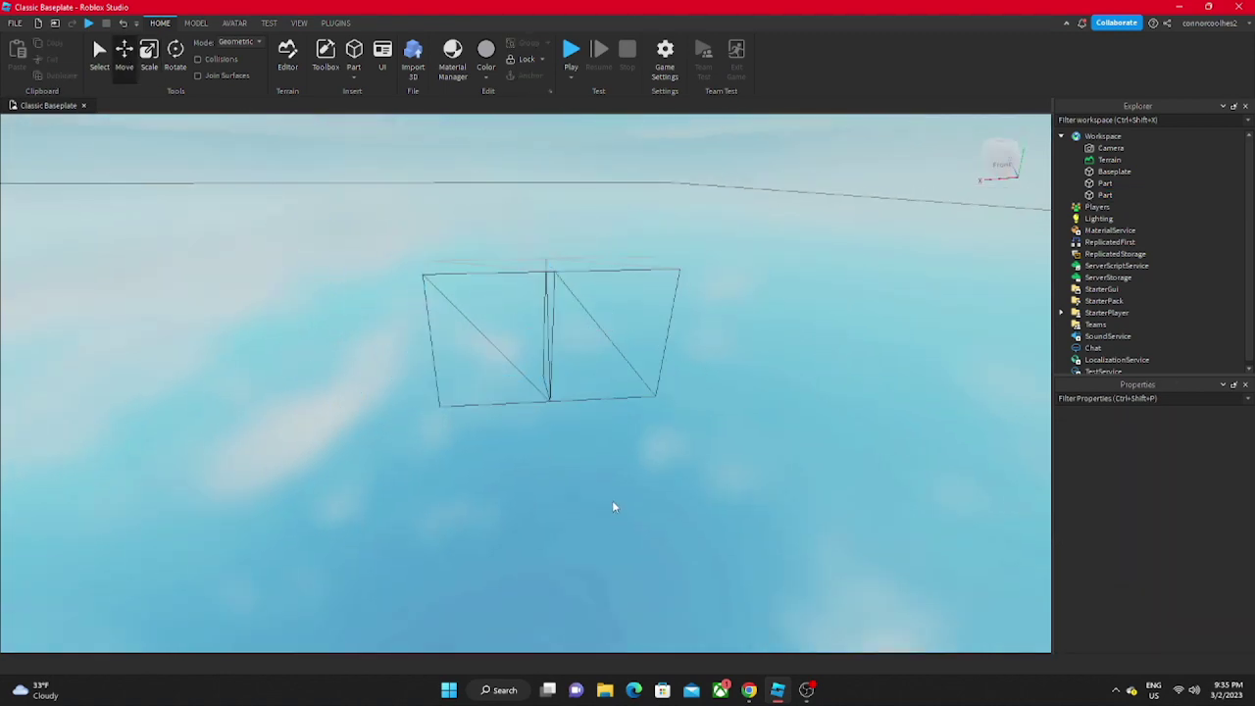
Step: Delete one of the two adjacent tall blocks
{"action": "scroll", "coordinate": [614, 507], "scroll_direction": "down", "scroll_amount": 6}
{"action": "scroll", "coordinate": [566, 390], "scroll_direction": "up", "scroll_amount": 10}
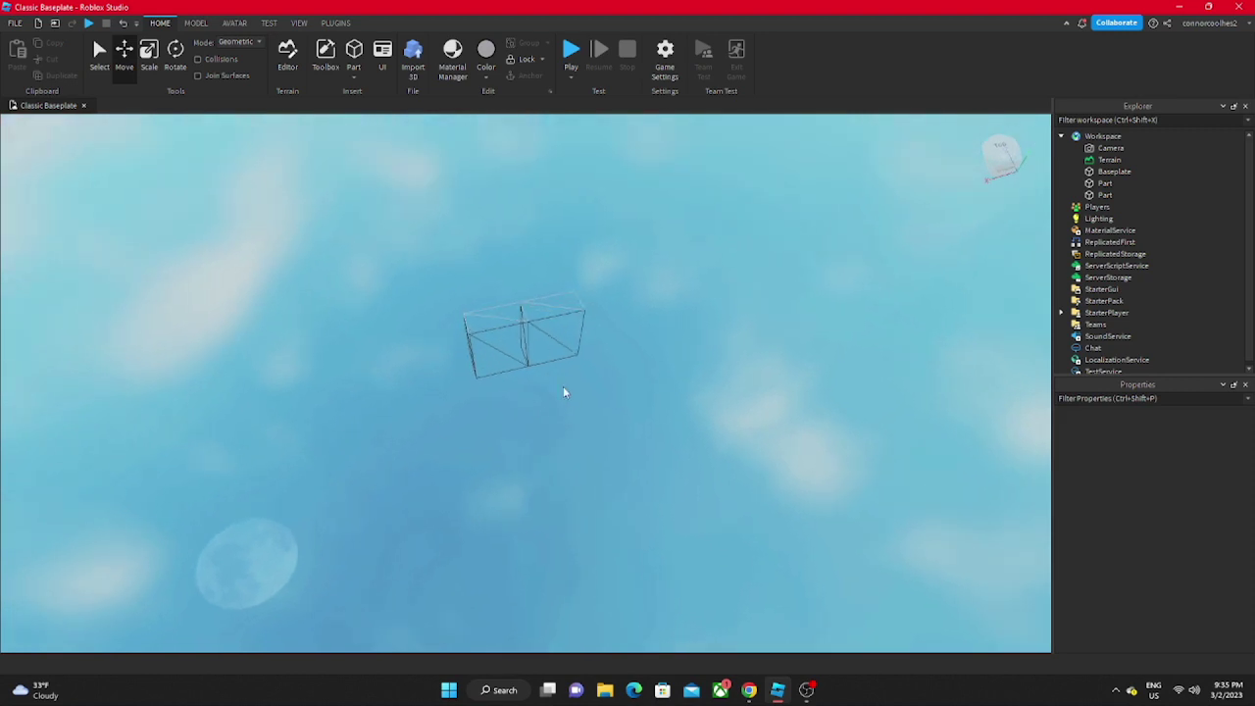
{"action": "left_click", "coordinate": [491, 297]}
{"action": "key", "text": "Delete"}
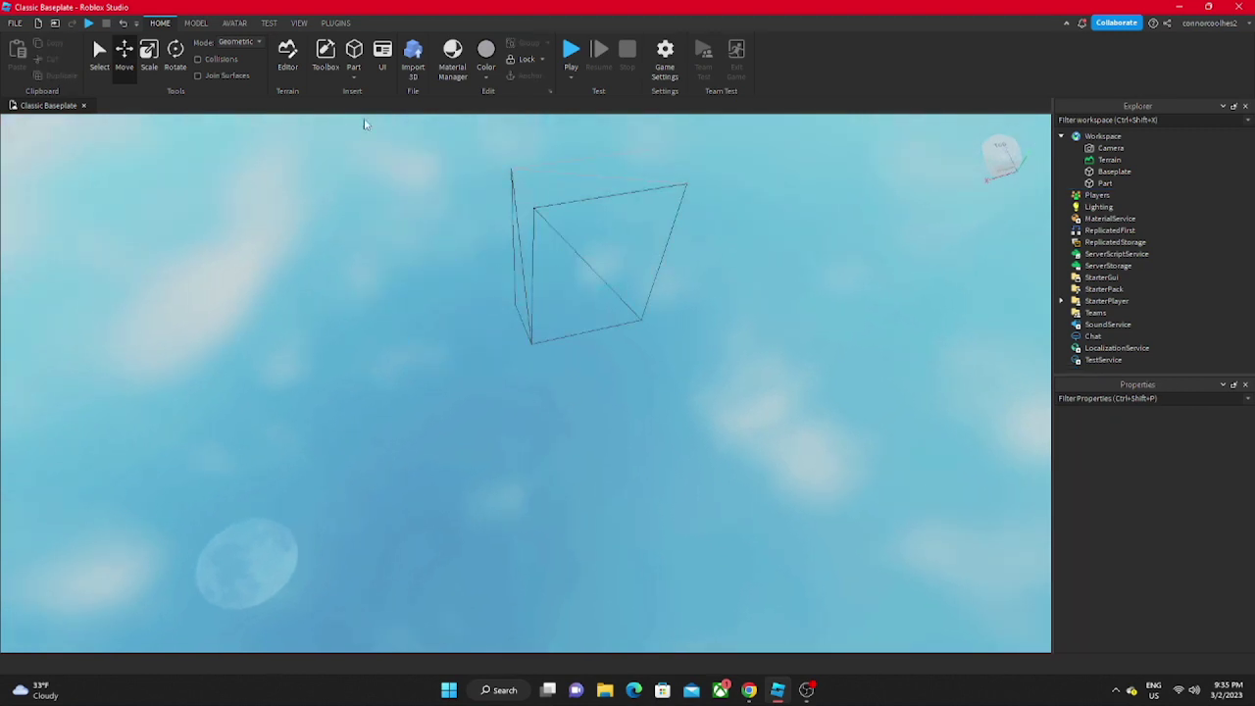
Step: Turn off wireframe rendering to view the tall block and baseplate with solid surfaces
{"action": "left_click", "coordinate": [334, 22]}
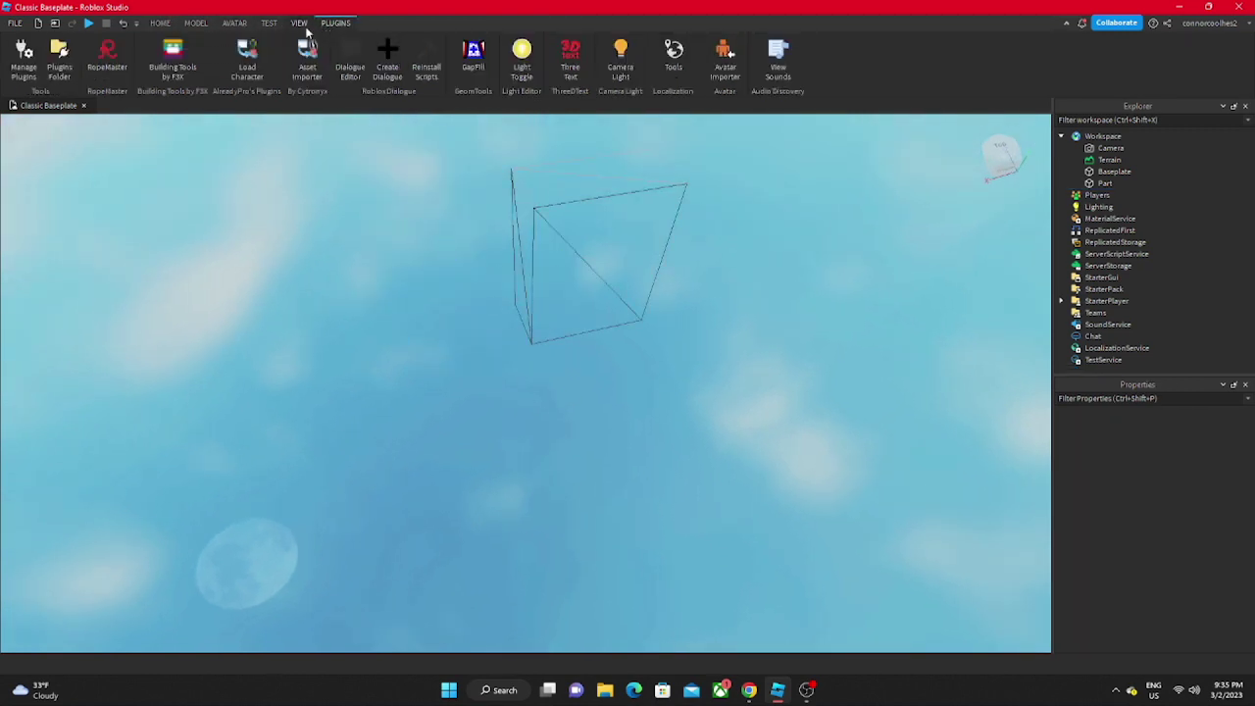
{"action": "left_click", "coordinate": [299, 22]}
{"action": "left_click", "coordinate": [819, 60]}
{"action": "right_click_drag", "start_coordinate": [396, 333], "coordinate": [383, 320]}
{"action": "scroll", "coordinate": [501, 393], "scroll_direction": "up", "scroll_amount": 5}
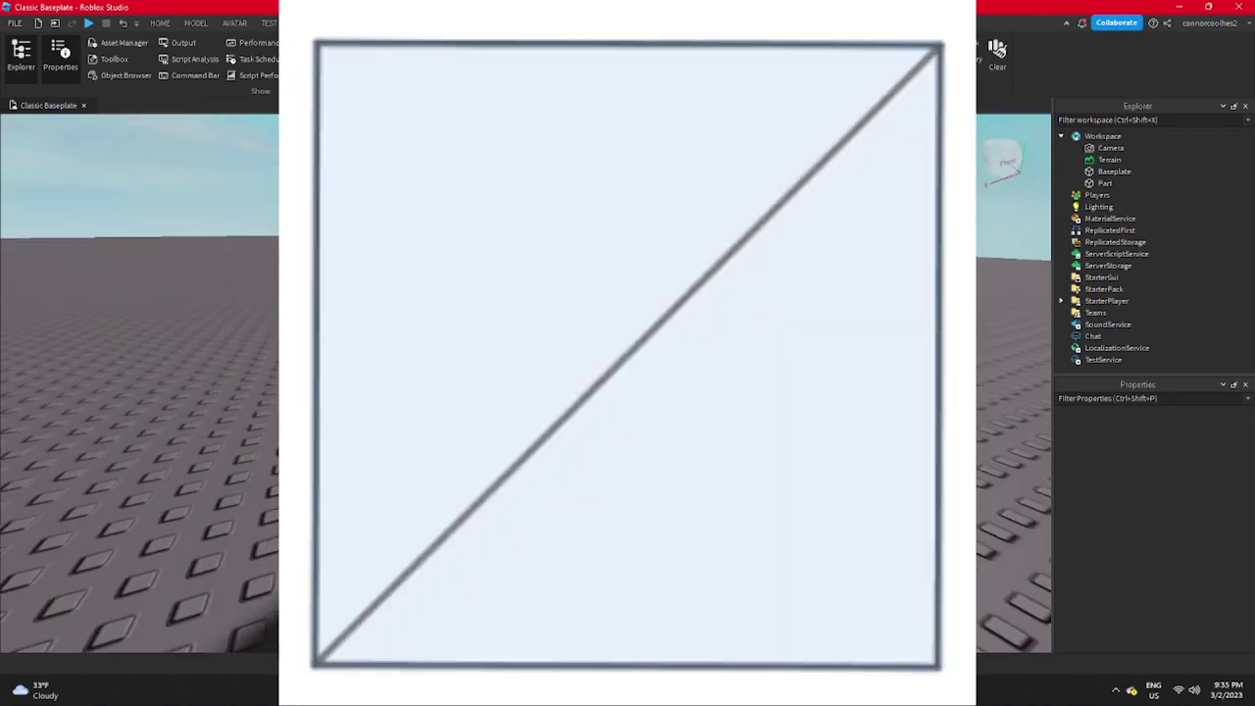
Step: Turn wireframe rendering back on and examine the triangle edges of the tall block and baseplate from several angles
{"action": "left_click", "coordinate": [805, 61]}
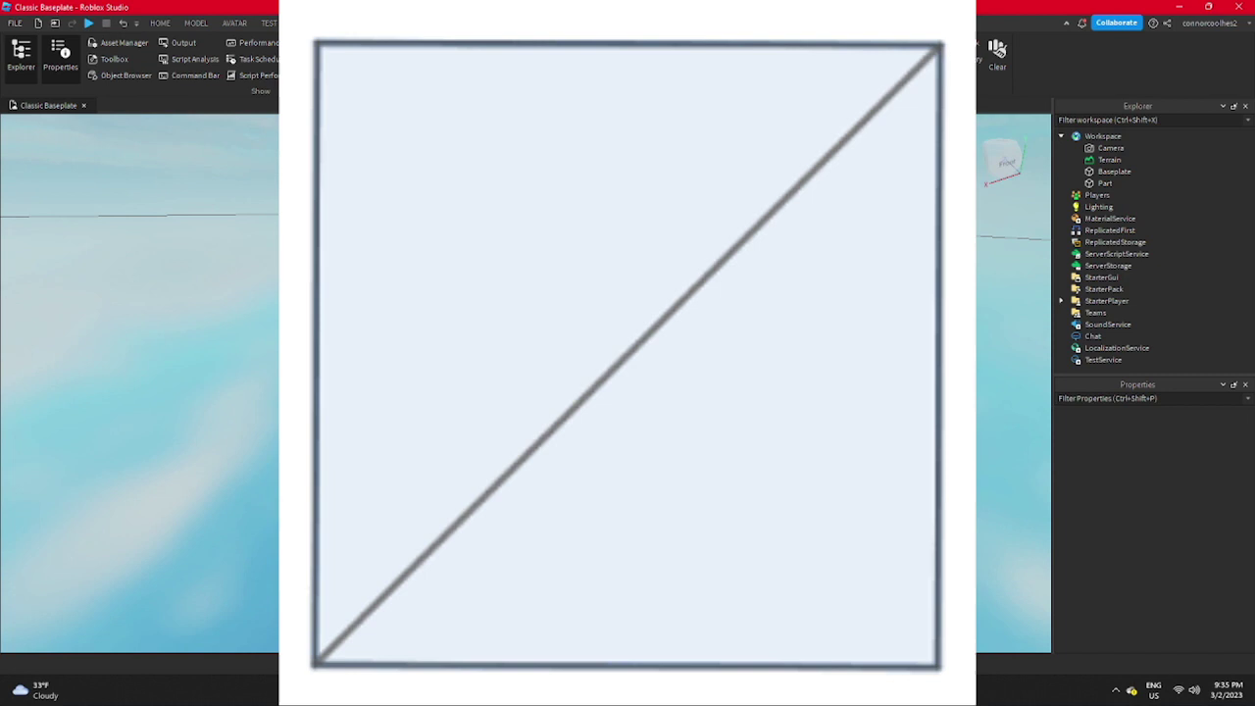
{"action": "right_click_drag", "start_coordinate": [573, 287], "coordinate": [572, 287]}
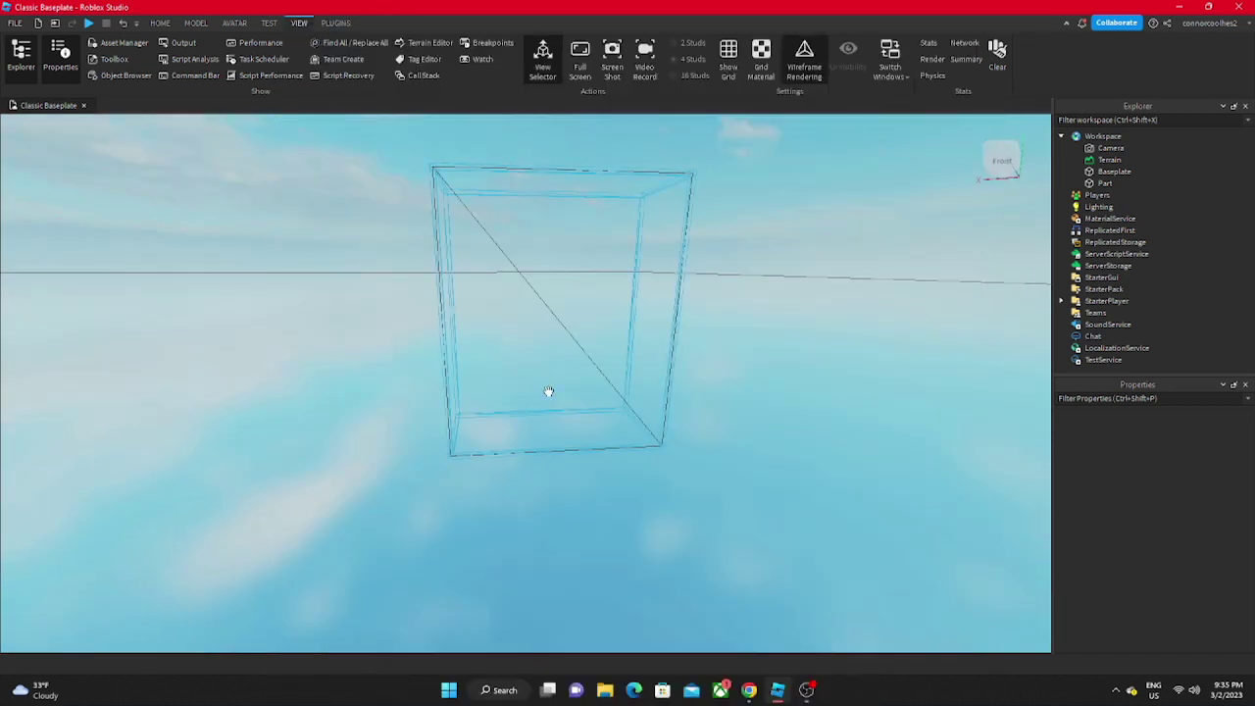
{"action": "right_click_drag", "start_coordinate": [416, 432], "coordinate": [414, 436]}
{"action": "scroll", "coordinate": [416, 432], "scroll_direction": "down", "scroll_amount": 5}
{"action": "key", "text": "s"}
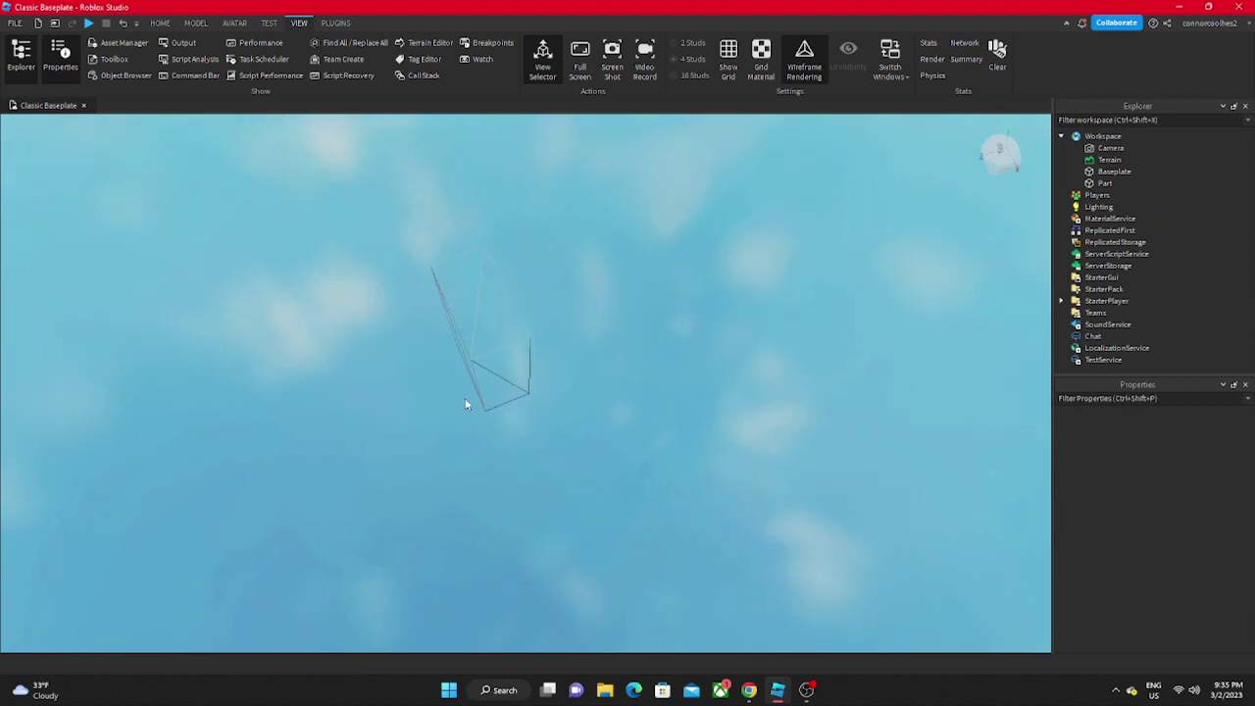
{"action": "right_click_drag", "start_coordinate": [466, 405], "coordinate": [470, 559]}
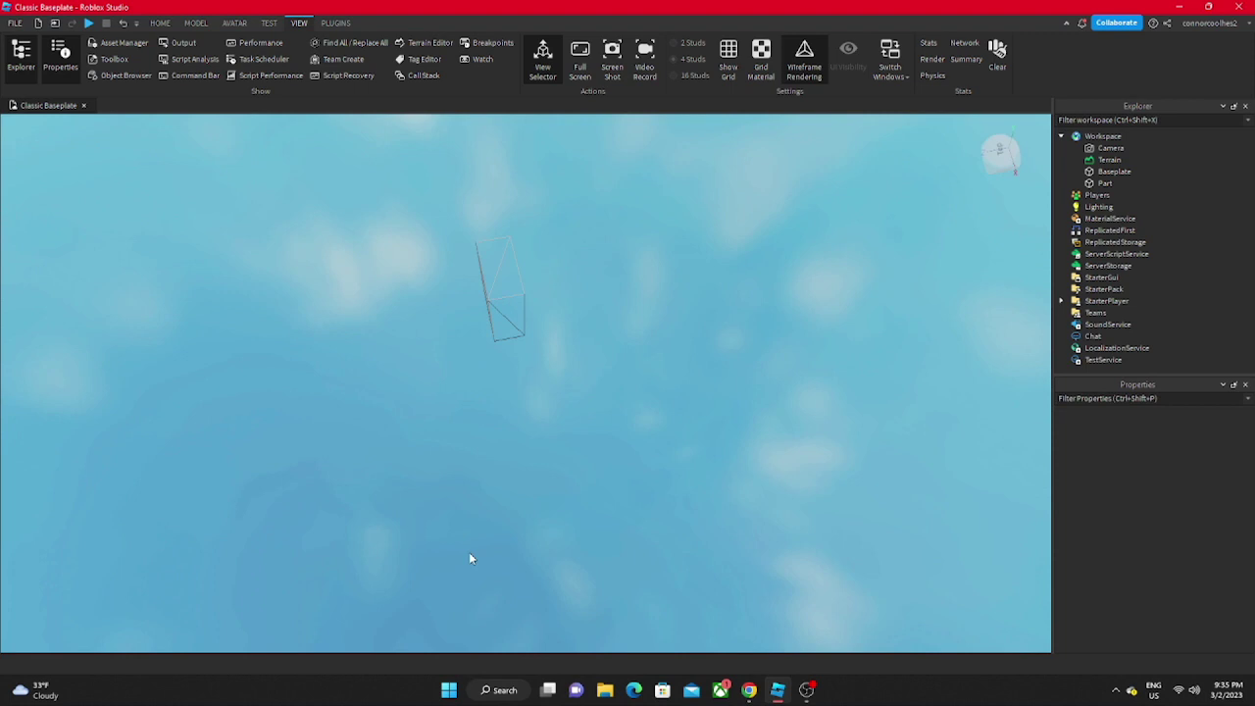
{"action": "right_click_drag", "start_coordinate": [439, 497], "coordinate": [388, 355]}
{"action": "right_click_drag", "start_coordinate": [375, 224], "coordinate": [375, 224]}
{"action": "key", "text": "s"}
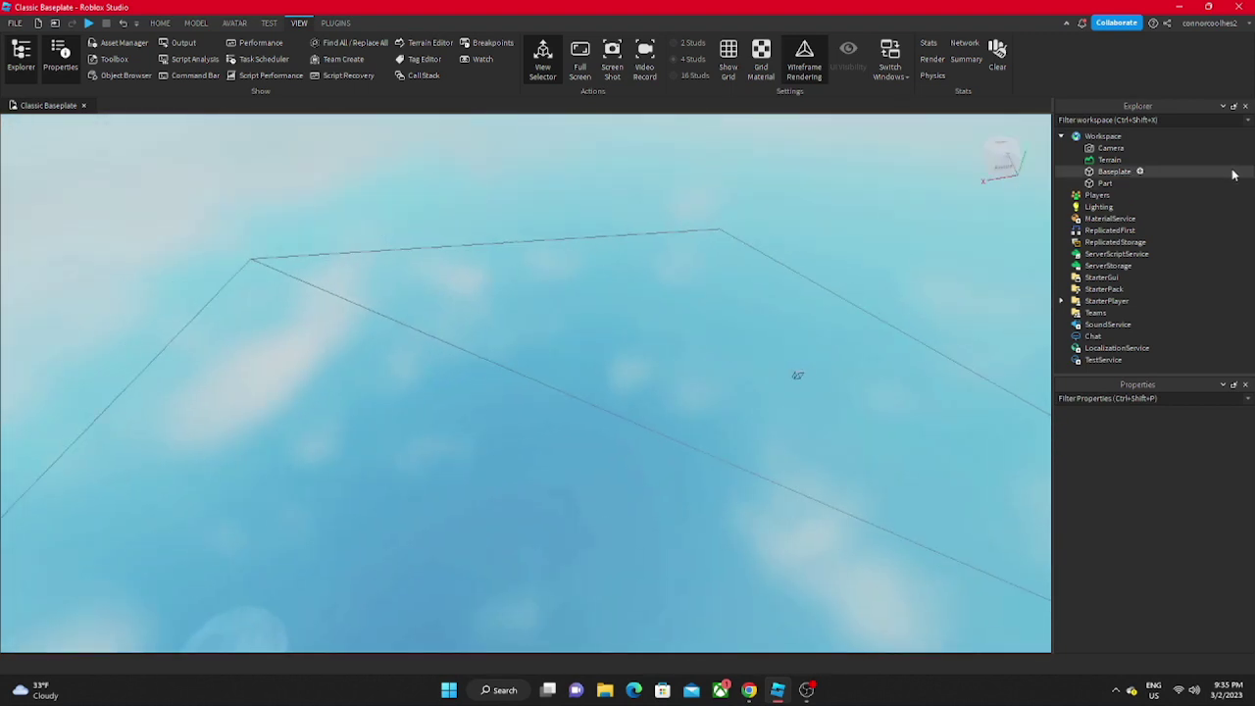
Step: Select the baseplate and the tall part in turn to compare their outlines in wireframe, and clear the selection
{"action": "left_click", "coordinate": [1101, 172]}
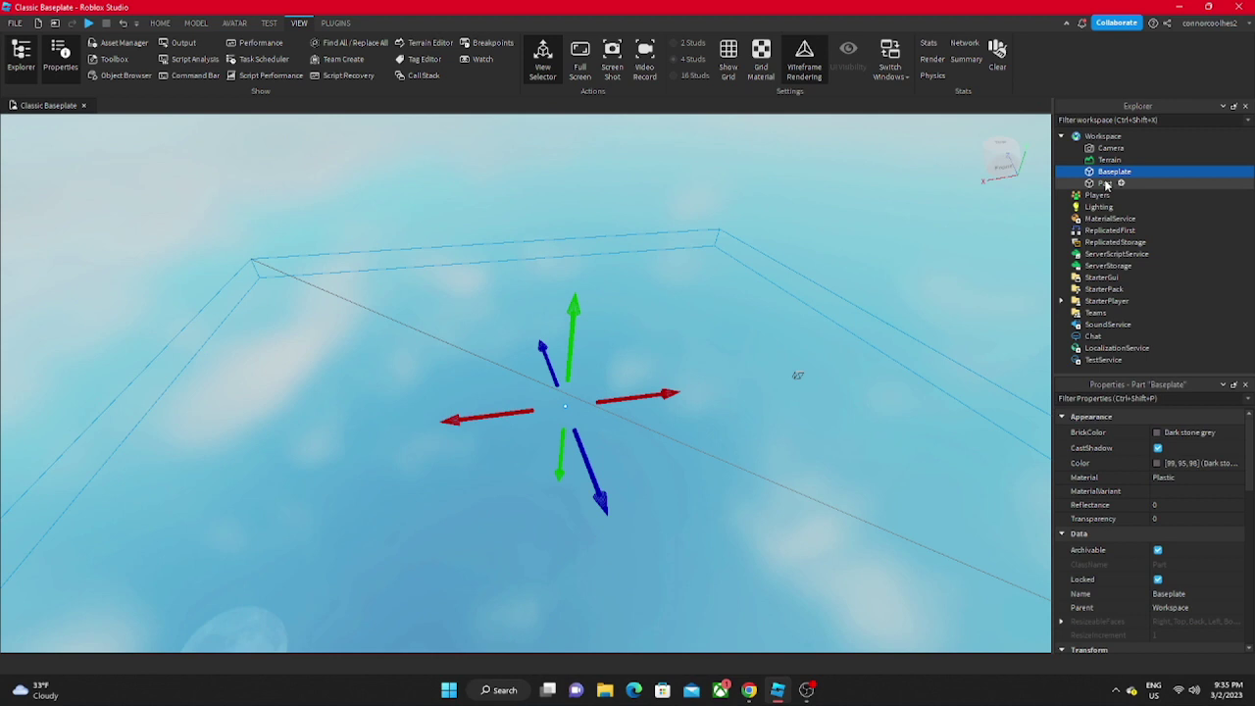
{"action": "left_click", "coordinate": [1106, 184]}
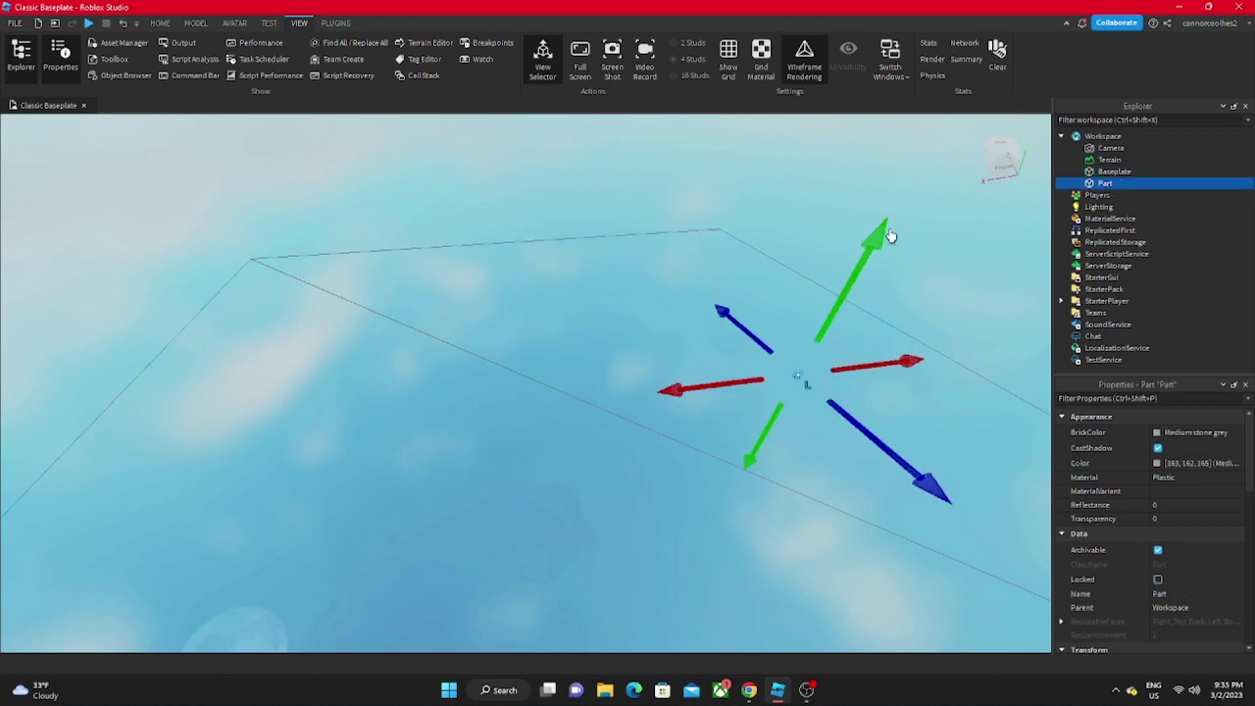
{"action": "right_click_drag", "start_coordinate": [712, 245], "coordinate": [929, 46]}
{"action": "left_click", "coordinate": [711, 245]}
{"action": "scroll", "coordinate": [713, 246], "scroll_direction": "up", "scroll_amount": 3}
Step: Show the Stats overlay over the wireframe scene
{"action": "left_click", "coordinate": [929, 44]}
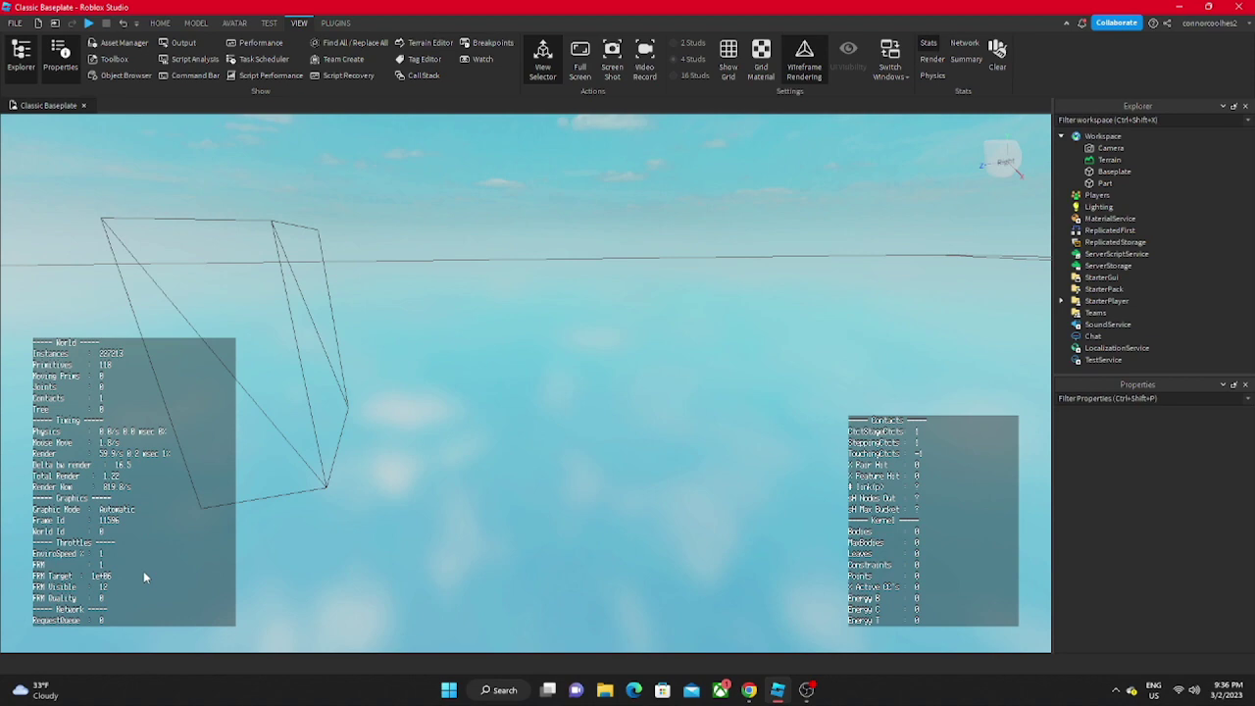
{"action": "right_click_drag", "start_coordinate": [523, 579], "coordinate": [466, 542]}
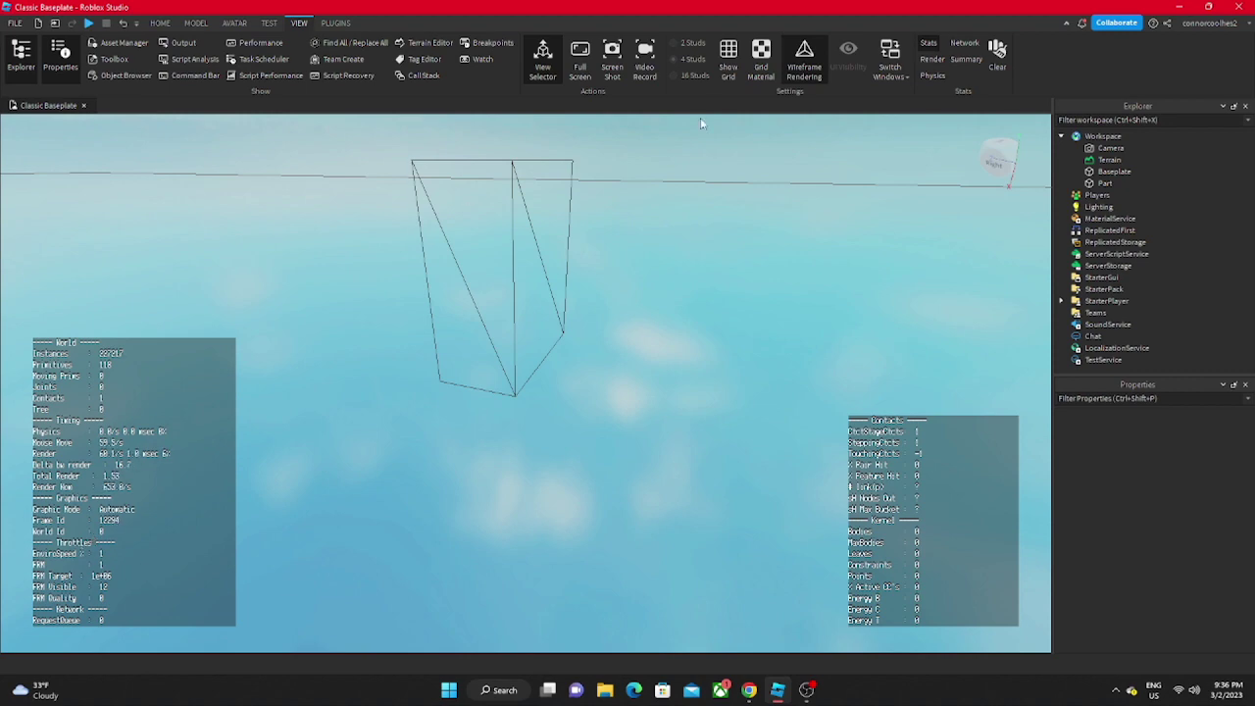
Step: Turn off wireframe rendering and replace the Stats overlay with the compact physics and network statistics overlay
{"action": "left_click", "coordinate": [804, 65]}
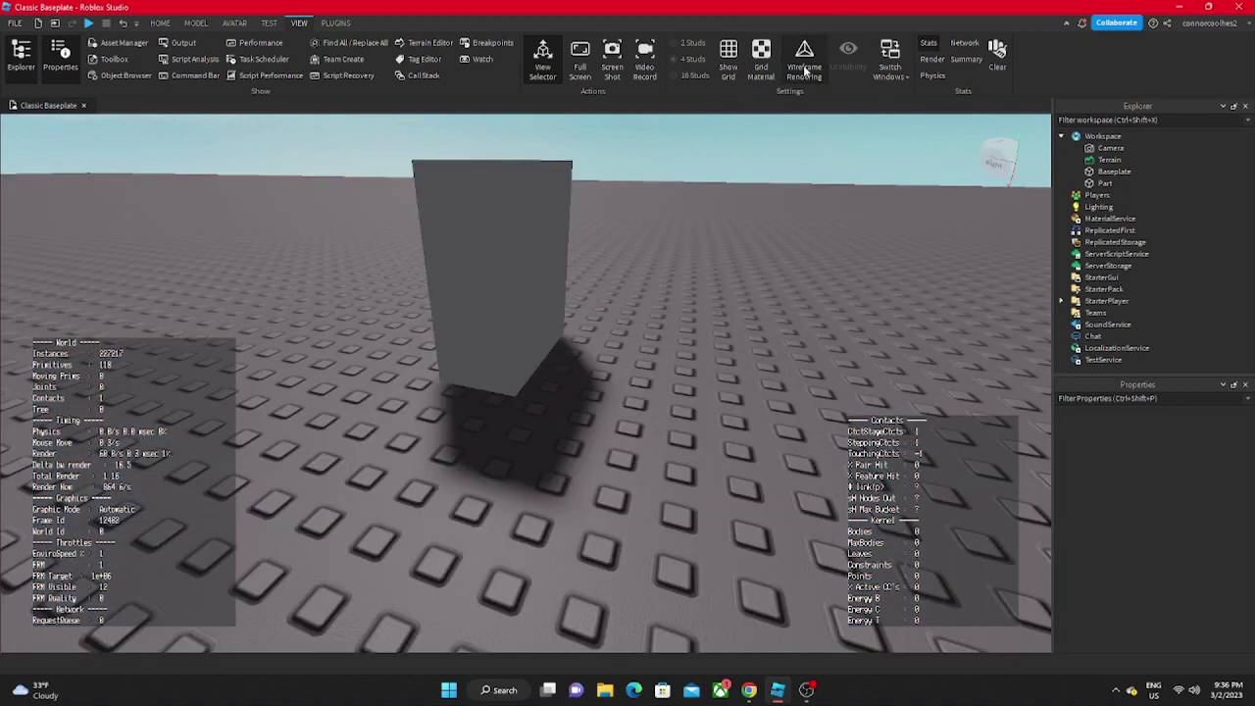
{"action": "left_click", "coordinate": [929, 45]}
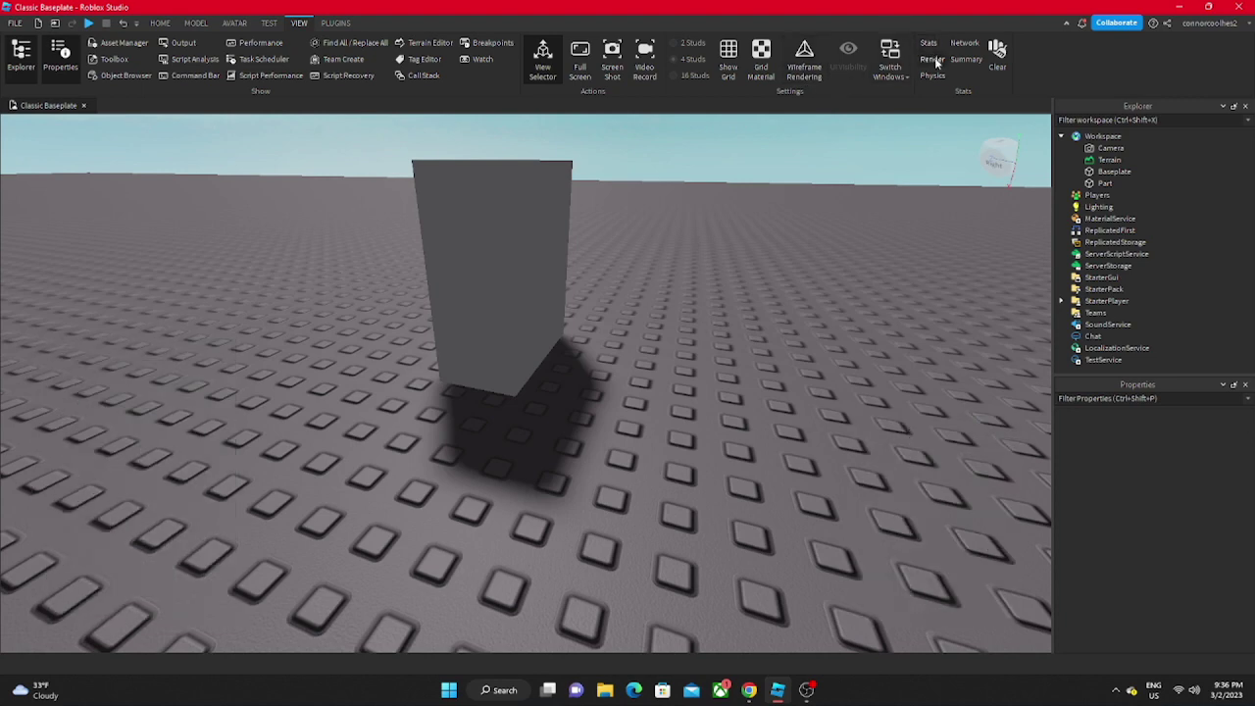
{"action": "left_click", "coordinate": [968, 43]}
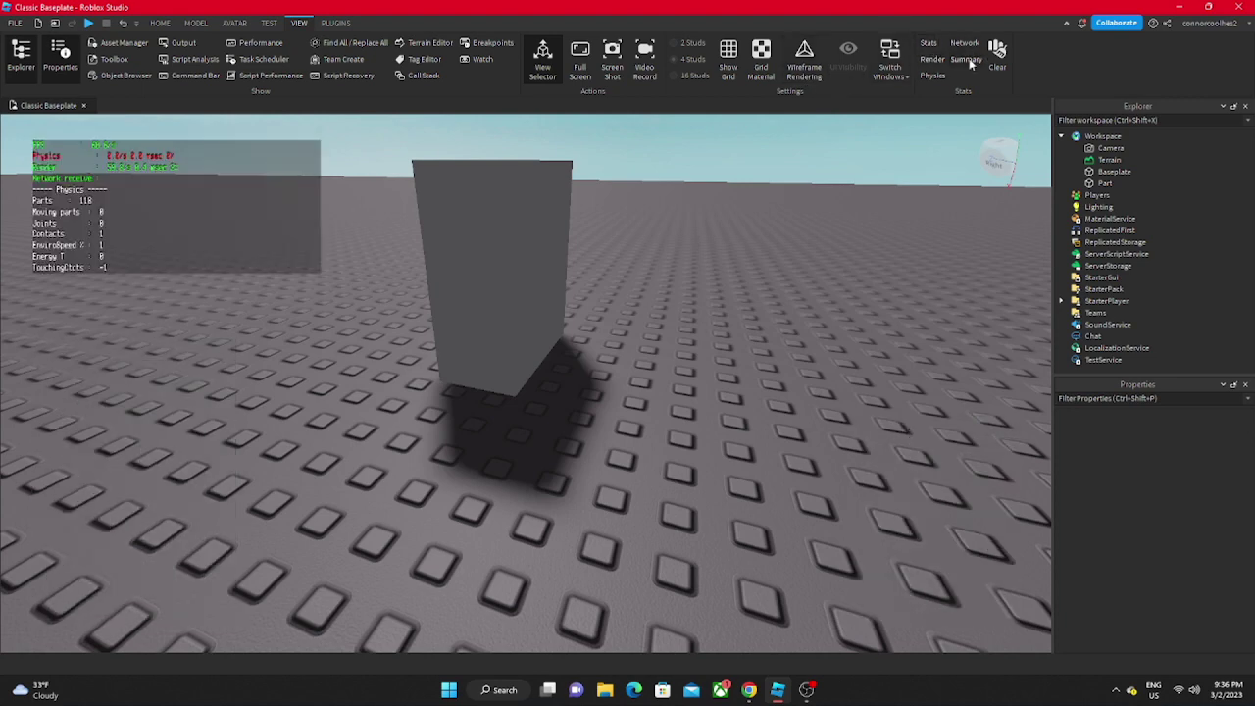
{"action": "right_click_drag", "start_coordinate": [780, 243], "coordinate": [494, 217]}
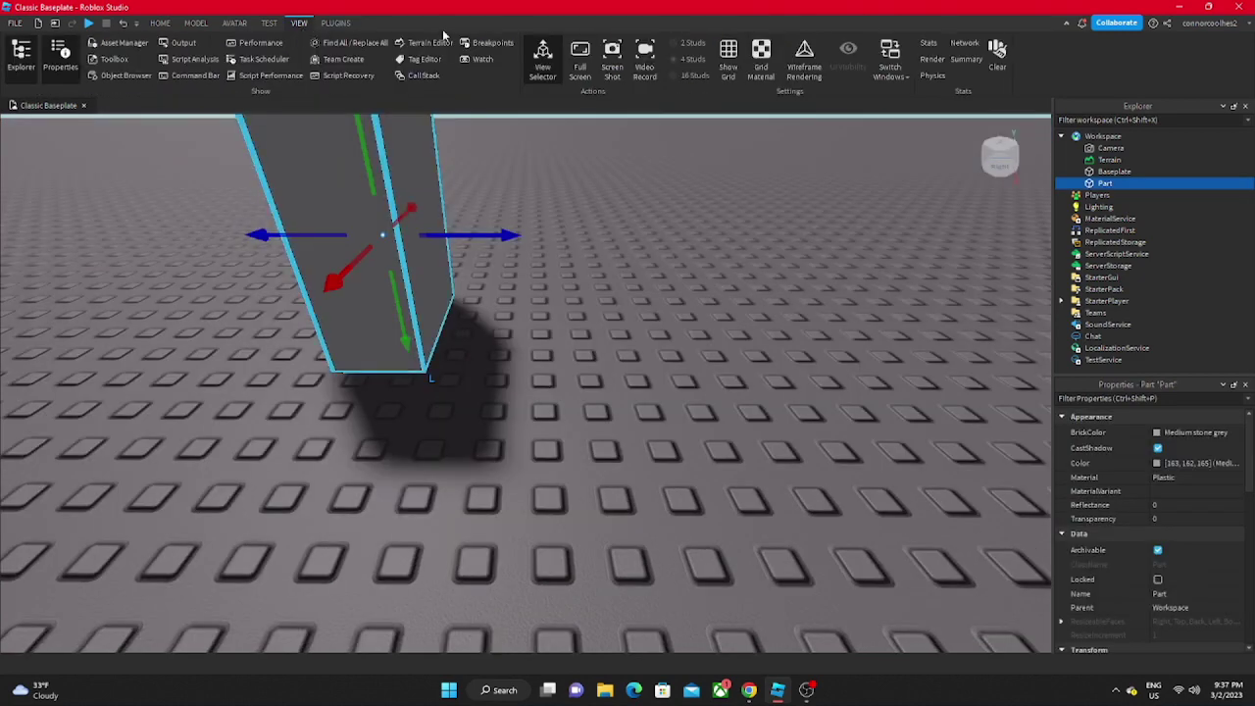
Step: Show the grid, view it around the part and beyond the baseplate's edge, and hide it again
{"action": "left_click", "coordinate": [728, 61]}
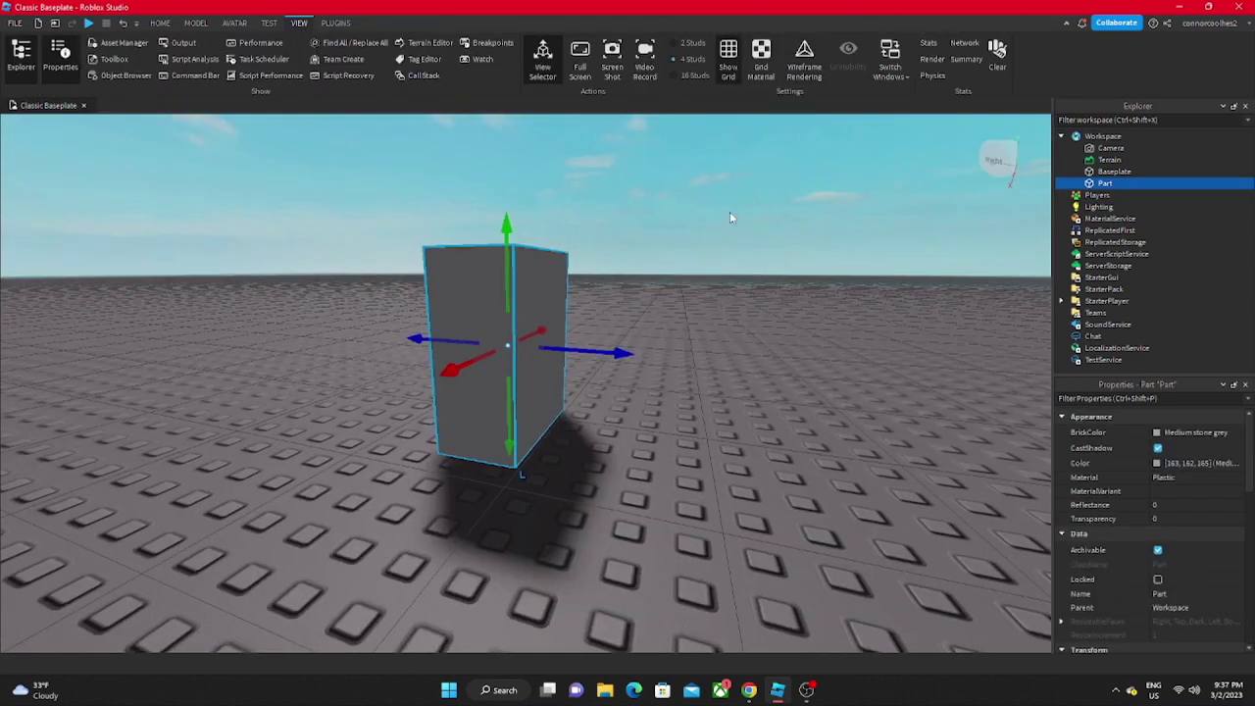
{"action": "scroll", "coordinate": [730, 211], "scroll_direction": "down", "scroll_amount": 10}
{"action": "right_click_drag", "start_coordinate": [730, 211], "coordinate": [729, 211]}
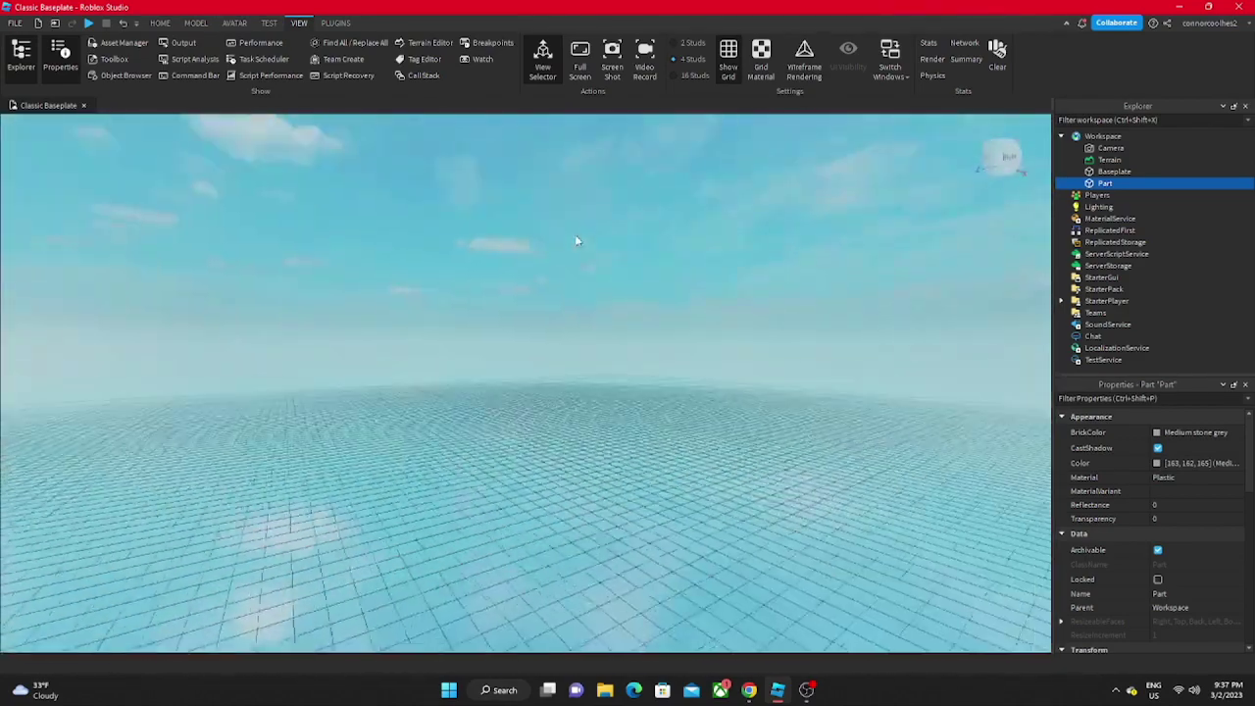
{"action": "right_click_drag", "start_coordinate": [577, 240], "coordinate": [577, 240]}
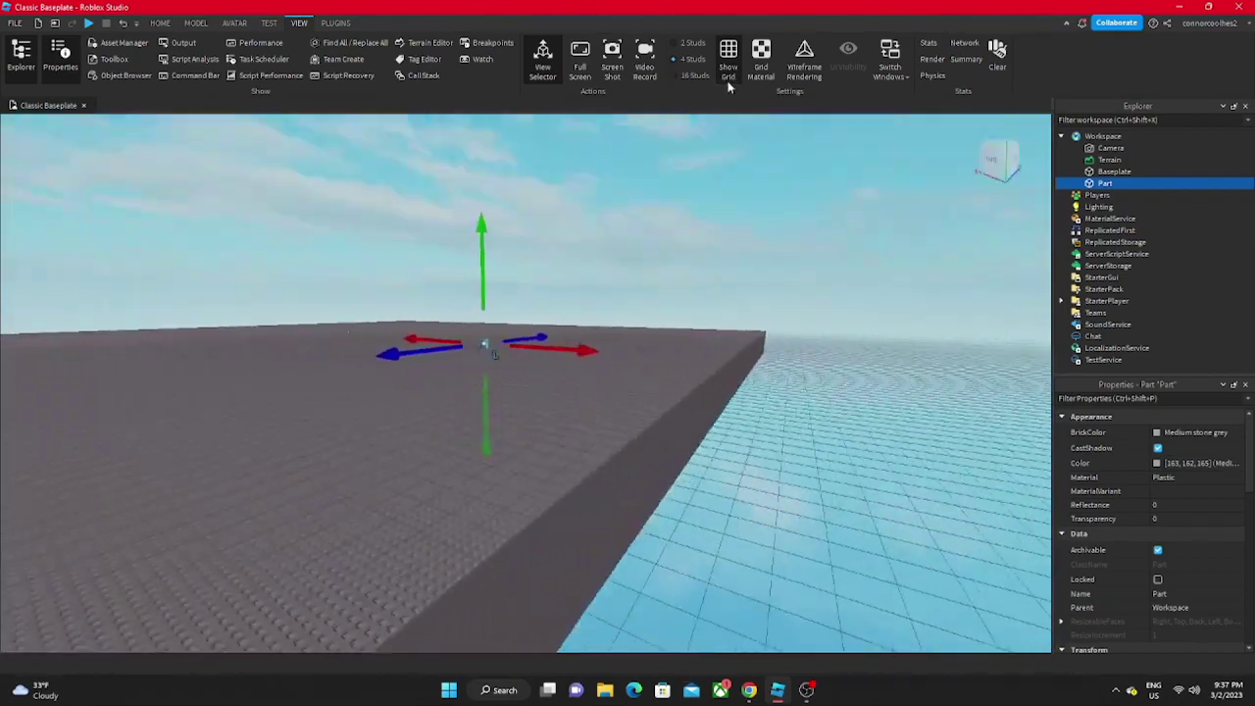
{"action": "key", "text": "w"}
{"action": "left_click", "coordinate": [730, 76]}
Step: Turn on the grid material display, view it on the scene, and turn it off again
{"action": "left_click", "coordinate": [760, 65]}
{"action": "right_click_drag", "start_coordinate": [631, 245], "coordinate": [584, 238]}
{"action": "key", "text": "w"}
{"action": "left_click", "coordinate": [765, 61]}
{"action": "key", "text": "s"}
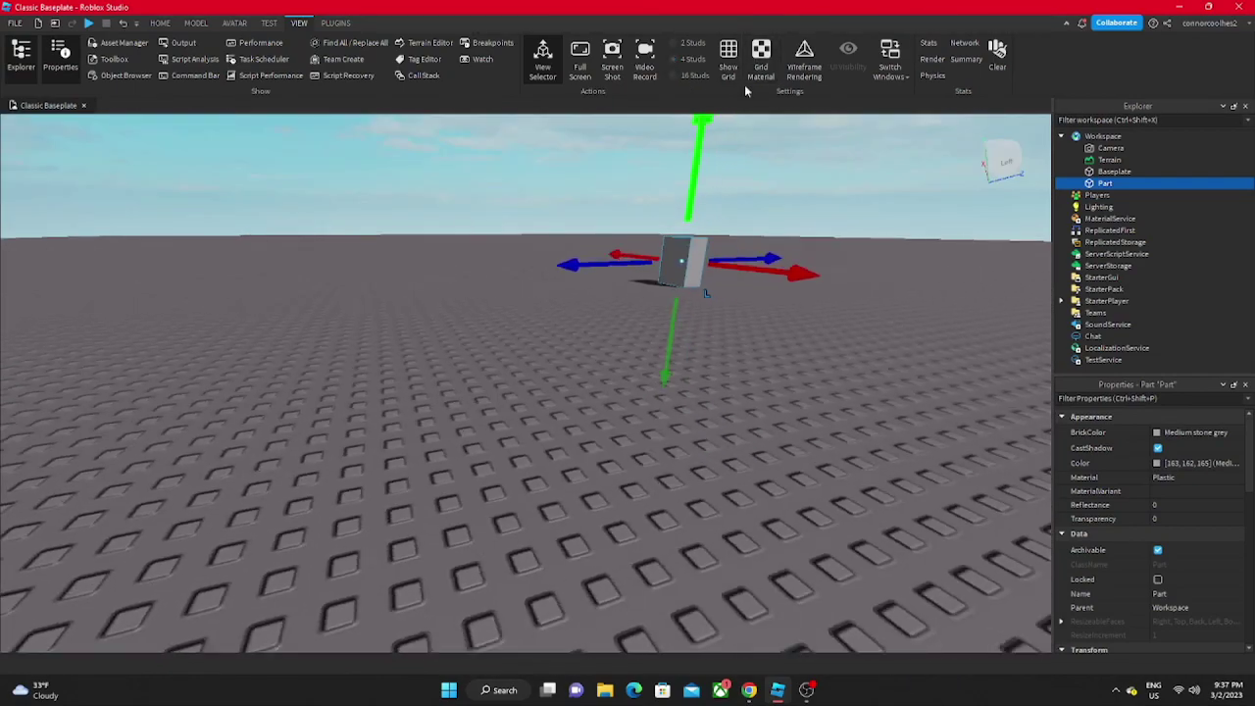
Step: Turn on the grid material display and look at it on the block part and baseplate up close
{"action": "left_click", "coordinate": [760, 67]}
{"action": "key", "text": "s"}
{"action": "right_click_drag", "start_coordinate": [548, 372], "coordinate": [548, 373]}
{"action": "left_click", "coordinate": [549, 372]}
{"action": "scroll", "coordinate": [449, 390], "scroll_direction": "up", "scroll_amount": 5}
{"action": "scroll", "coordinate": [484, 400], "scroll_direction": "down", "scroll_amount": 3}
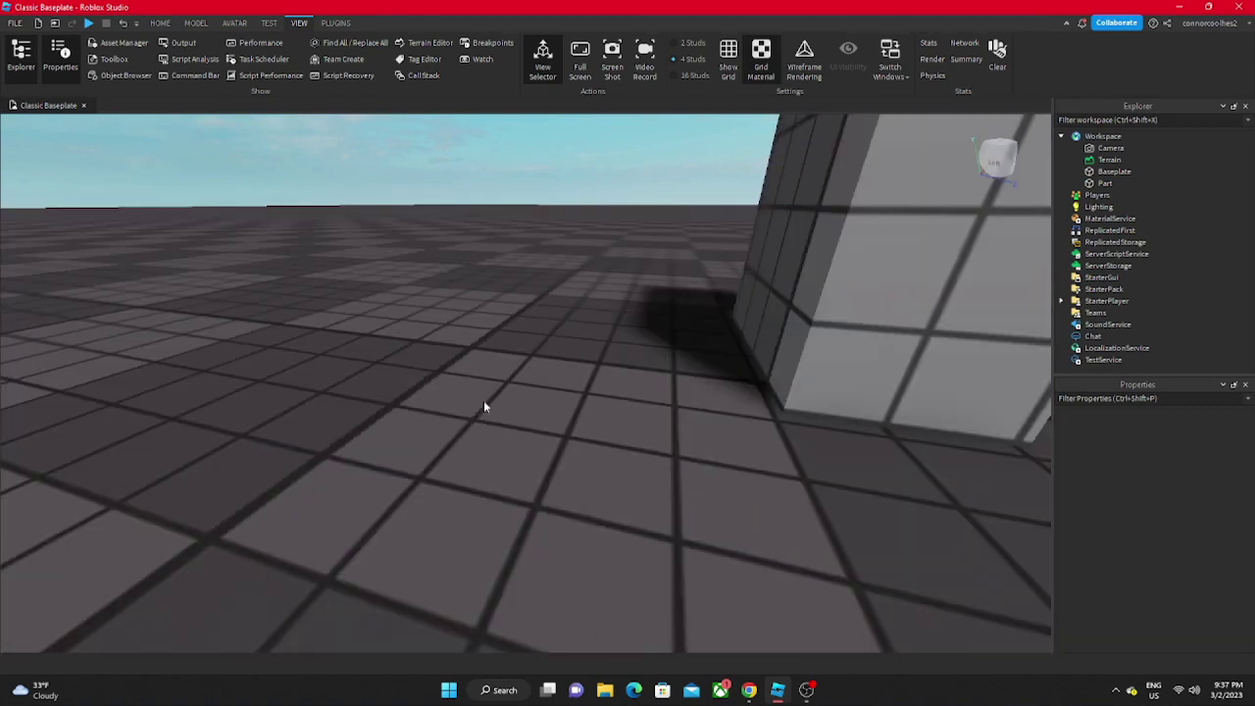
{"action": "right_click_drag", "start_coordinate": [484, 400], "coordinate": [484, 400]}
{"action": "scroll", "coordinate": [608, 314], "scroll_direction": "down", "scroll_amount": 2}
Step: Move the block part sideways across the gridded baseplate along its blue axis with the Move tool
{"action": "left_click", "coordinate": [609, 314]}
{"action": "left_click", "coordinate": [160, 22]}
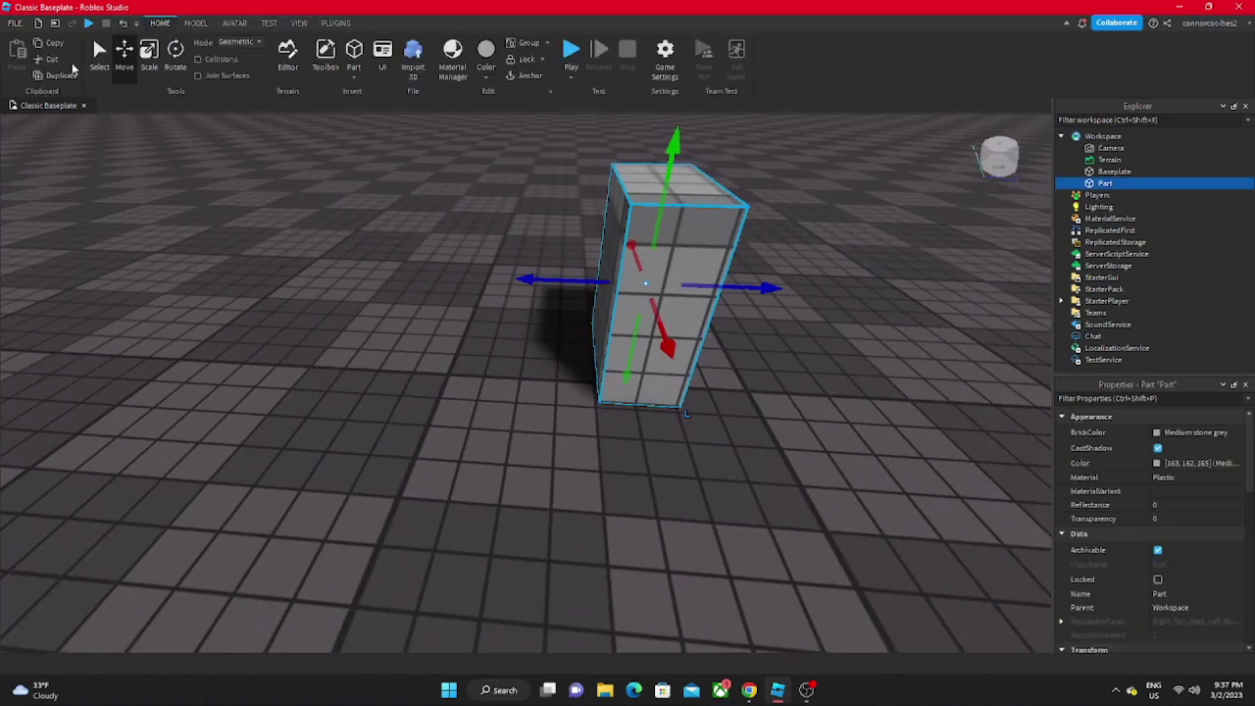
{"action": "left_click_drag", "start_coordinate": [543, 278], "coordinate": [368, 289]}
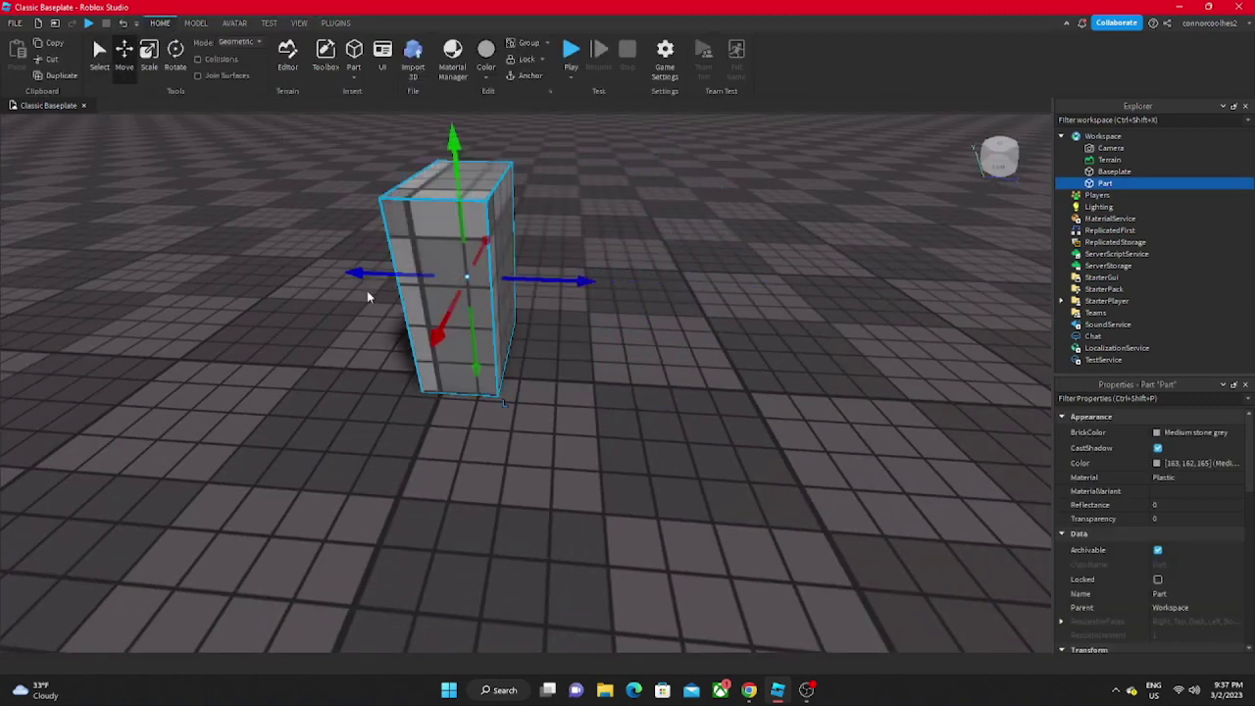
Step: Try stretching the block part along its blue and green axes with the Scale tool
{"action": "left_click", "coordinate": [319, 330]}
{"action": "right_click_drag", "start_coordinate": [319, 331], "coordinate": [319, 330]}
{"action": "scroll", "coordinate": [658, 332], "scroll_direction": "down", "scroll_amount": 3}
{"action": "left_click", "coordinate": [657, 333]}
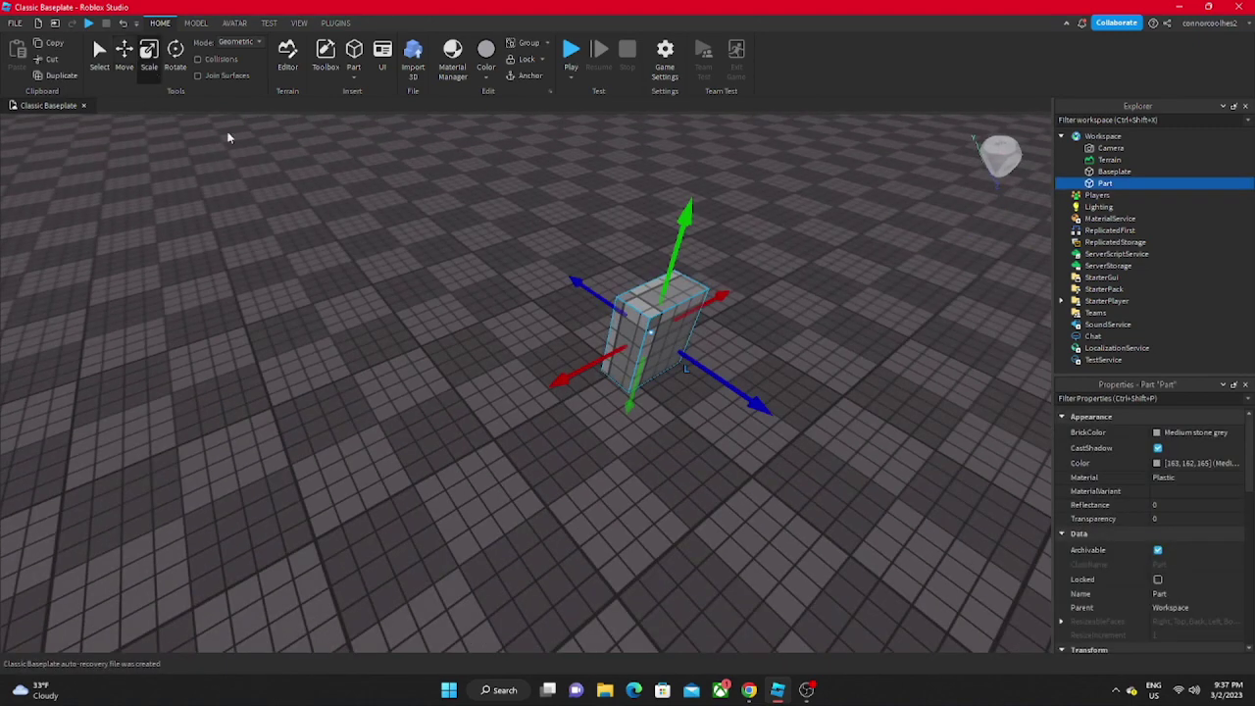
{"action": "left_click_drag", "start_coordinate": [687, 351], "coordinate": [793, 495]}
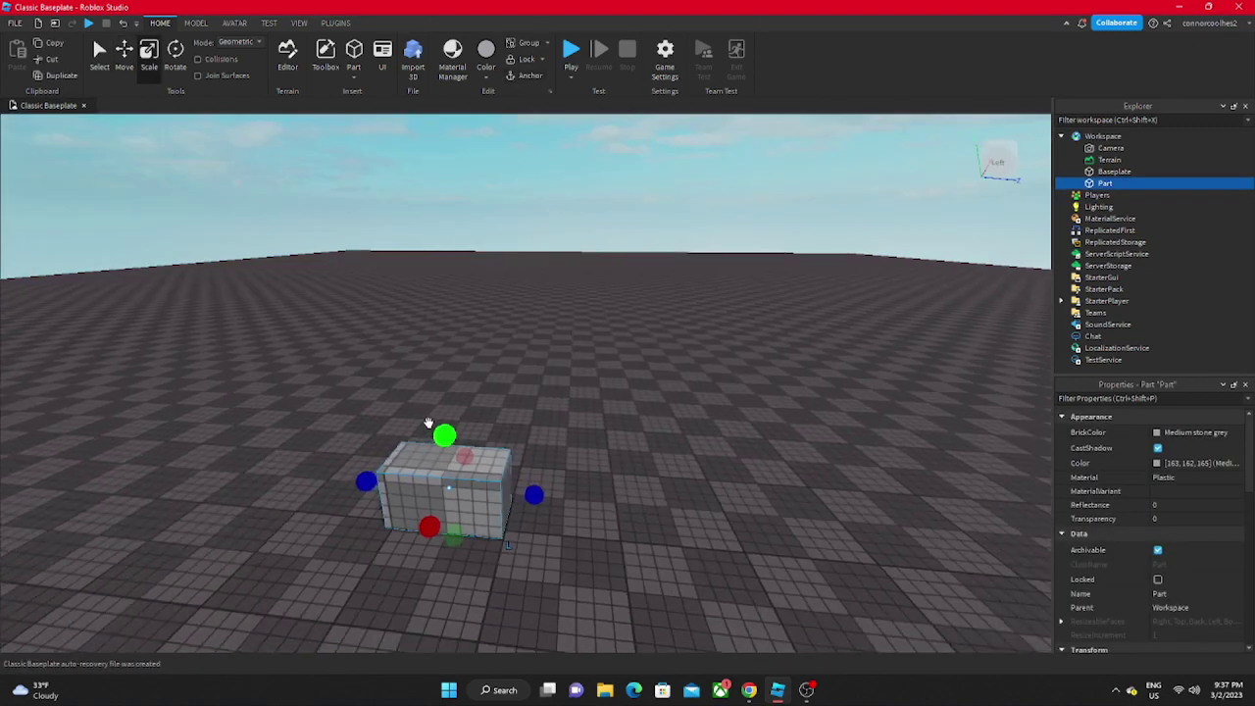
{"action": "left_click_drag", "start_coordinate": [428, 423], "coordinate": [417, 267]}
{"action": "left_click", "coordinate": [541, 314]}
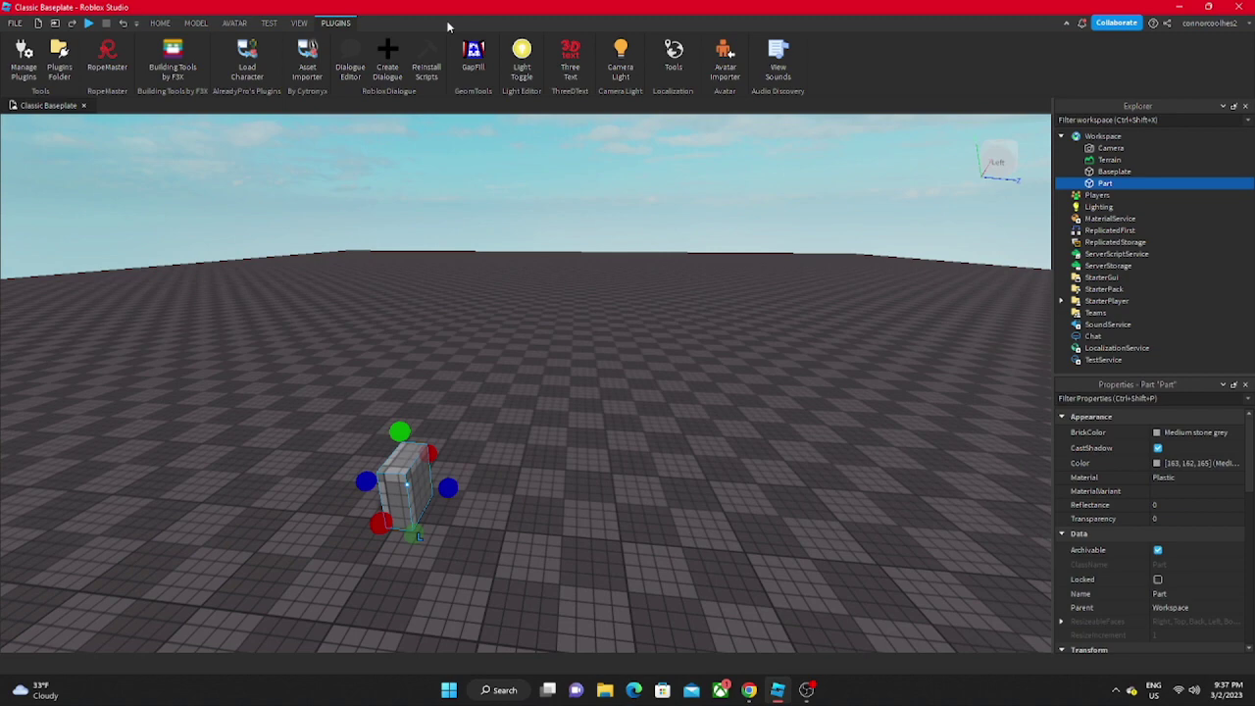
Step: Turn off the grid material display and turn on wireframe rendering
{"action": "left_click", "coordinate": [299, 23]}
{"action": "left_click", "coordinate": [763, 67]}
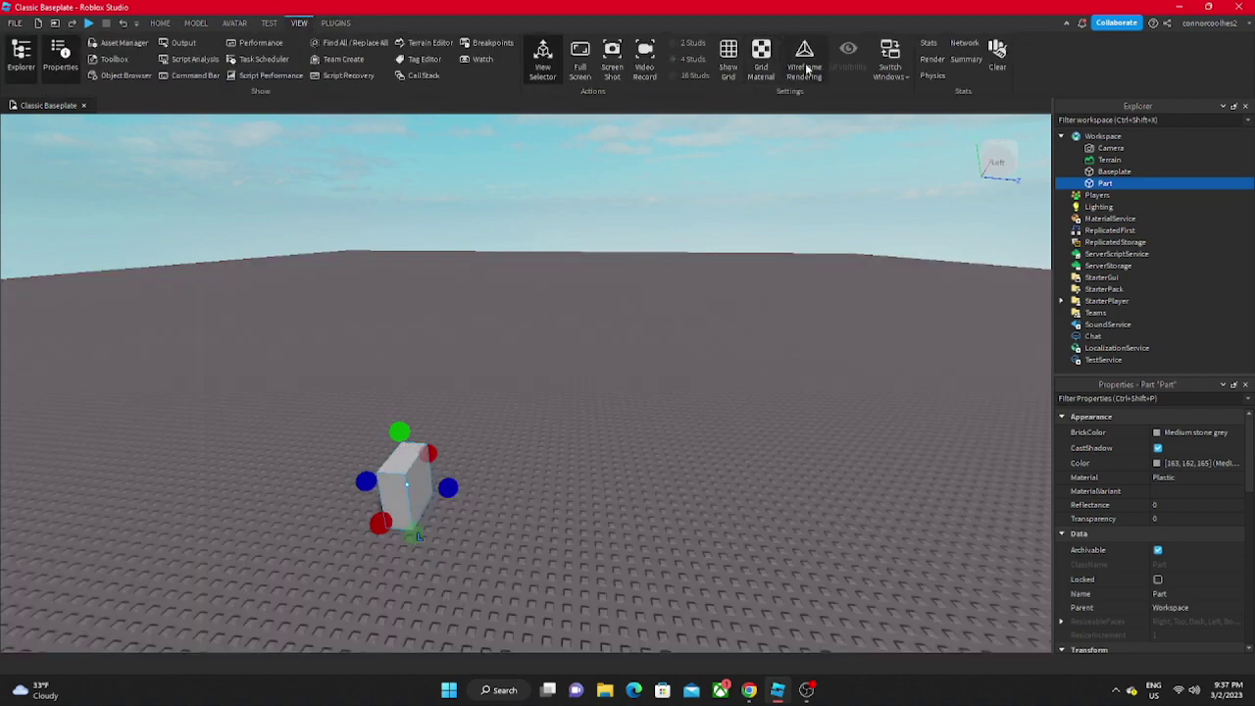
{"action": "left_click", "coordinate": [804, 61]}
Step: Examine the block part's wireframe edges from close up, from inside and from several angles around it
{"action": "left_click", "coordinate": [598, 209]}
{"action": "left_click", "coordinate": [512, 335]}
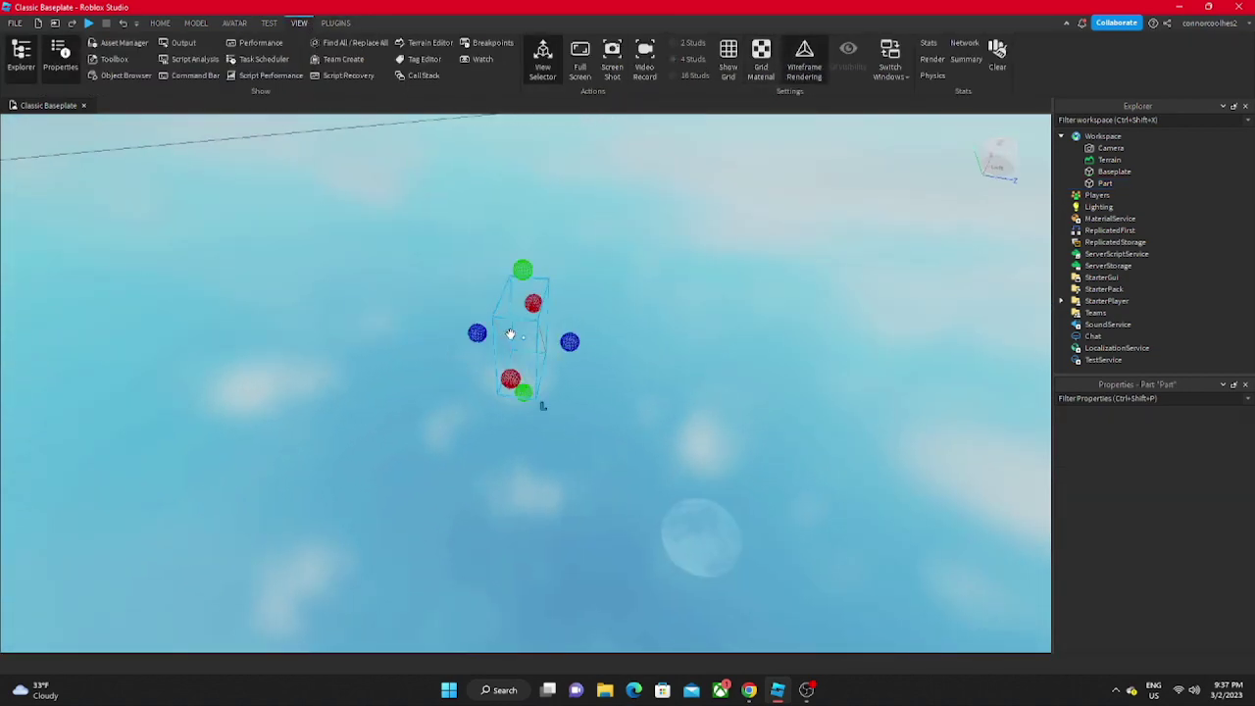
{"action": "scroll", "coordinate": [451, 338], "scroll_direction": "up", "scroll_amount": 5}
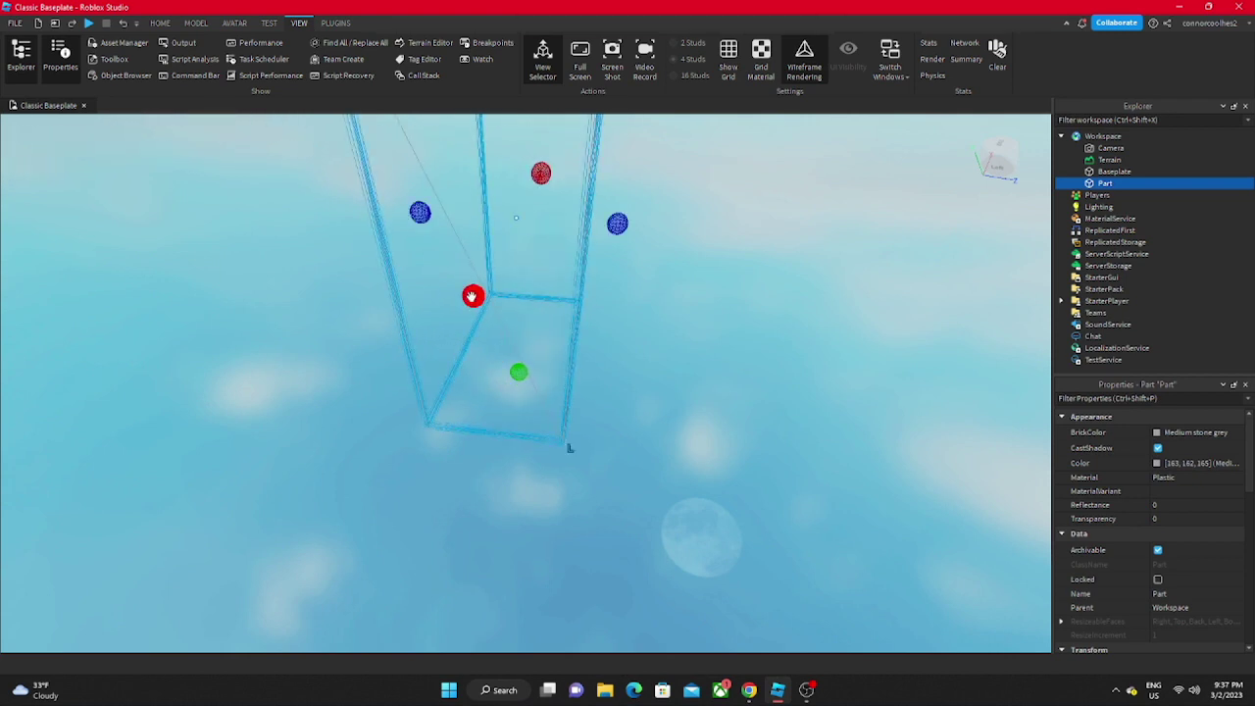
{"action": "right_click_drag", "start_coordinate": [472, 296], "coordinate": [491, 282]}
{"action": "scroll", "coordinate": [476, 295], "scroll_direction": "down", "scroll_amount": 5}
{"action": "scroll", "coordinate": [510, 316], "scroll_direction": "up", "scroll_amount": 2}
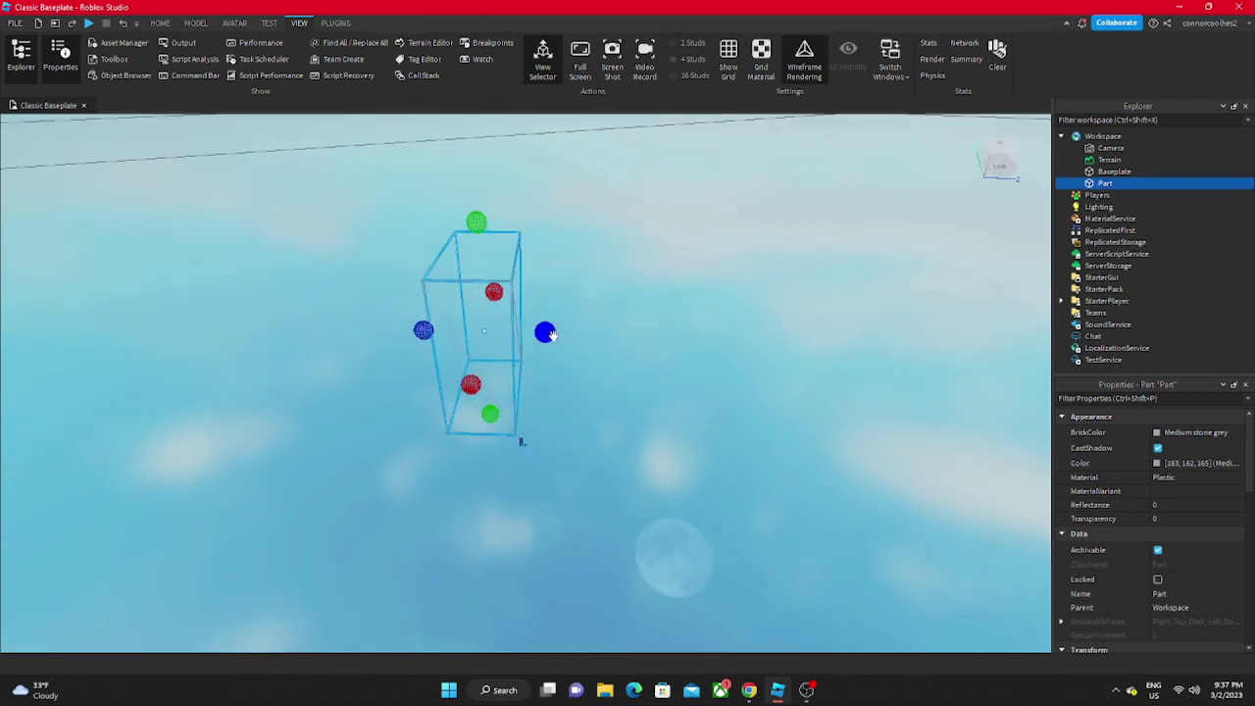
{"action": "scroll", "coordinate": [384, 318], "scroll_direction": "up", "scroll_amount": 8}
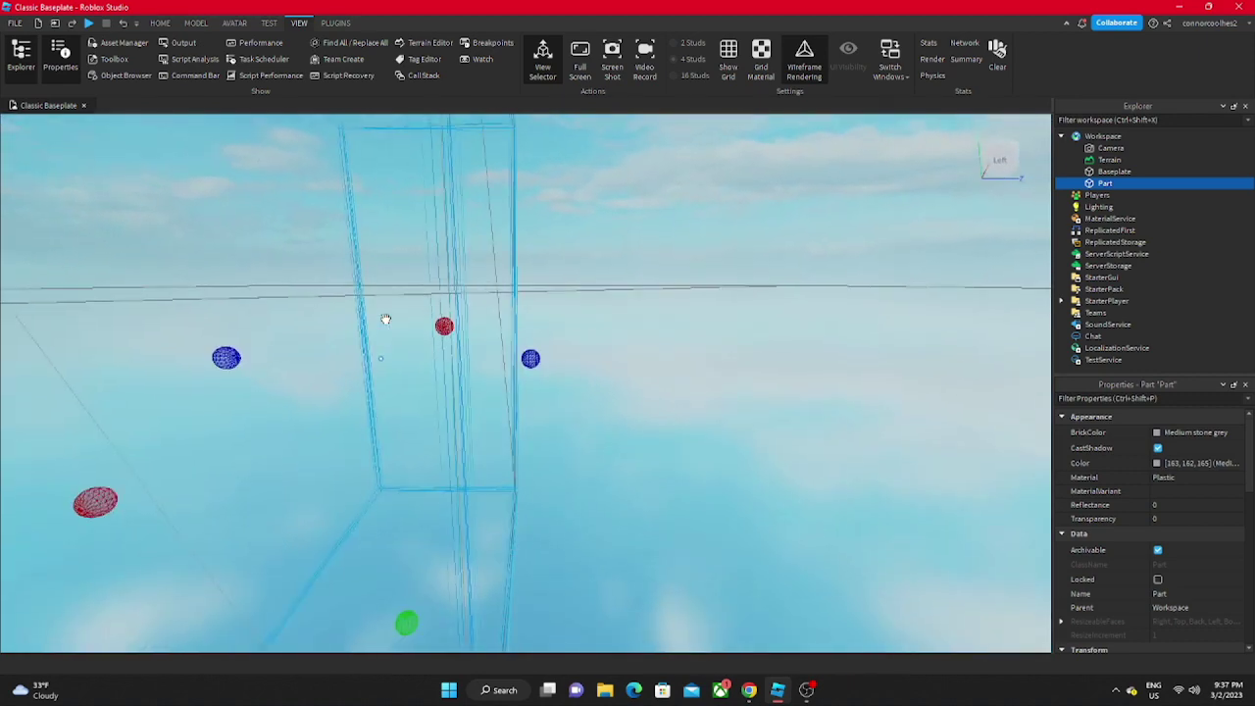
{"action": "scroll", "coordinate": [385, 318], "scroll_direction": "up", "scroll_amount": 5}
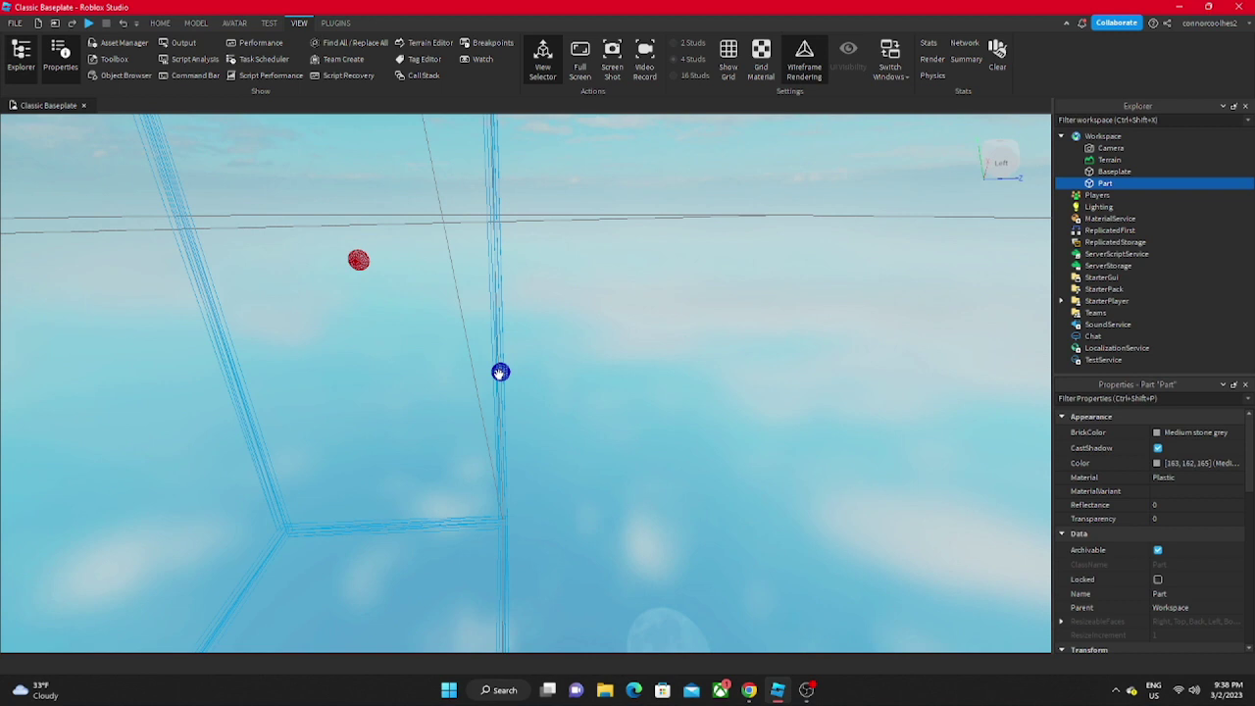
{"action": "scroll", "coordinate": [505, 389], "scroll_direction": "down", "scroll_amount": 10}
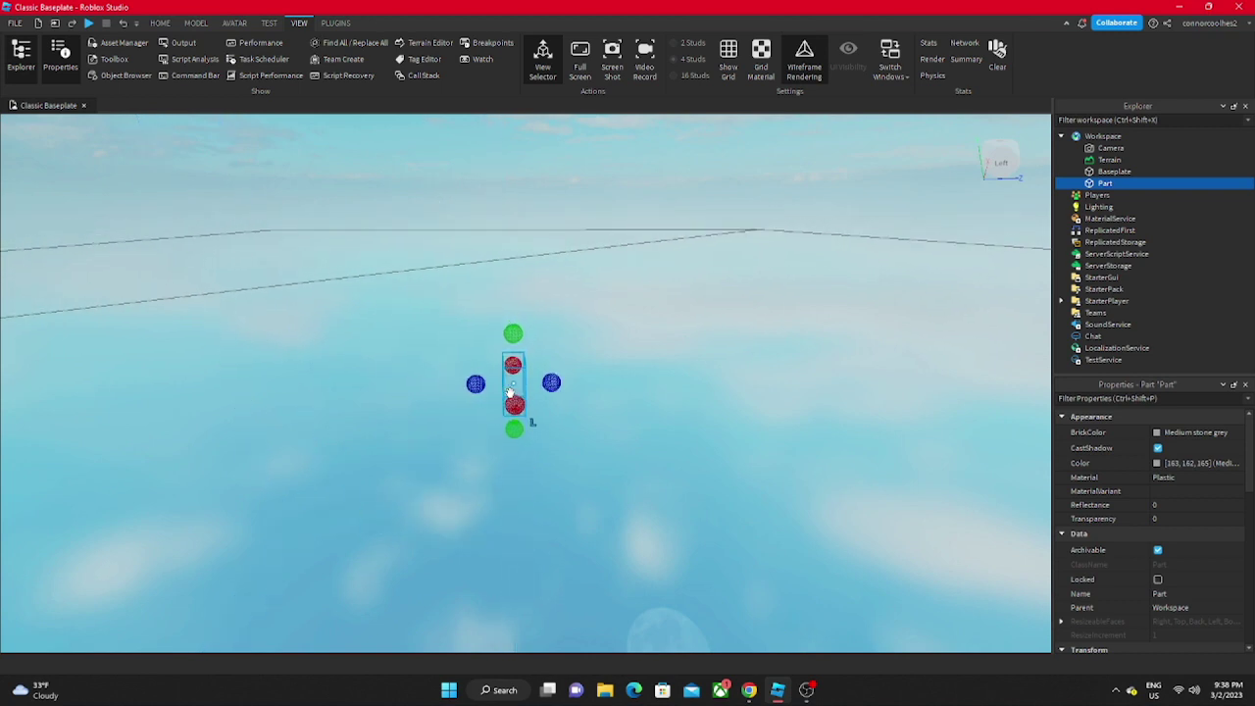
{"action": "scroll", "coordinate": [471, 356], "scroll_direction": "up", "scroll_amount": 4}
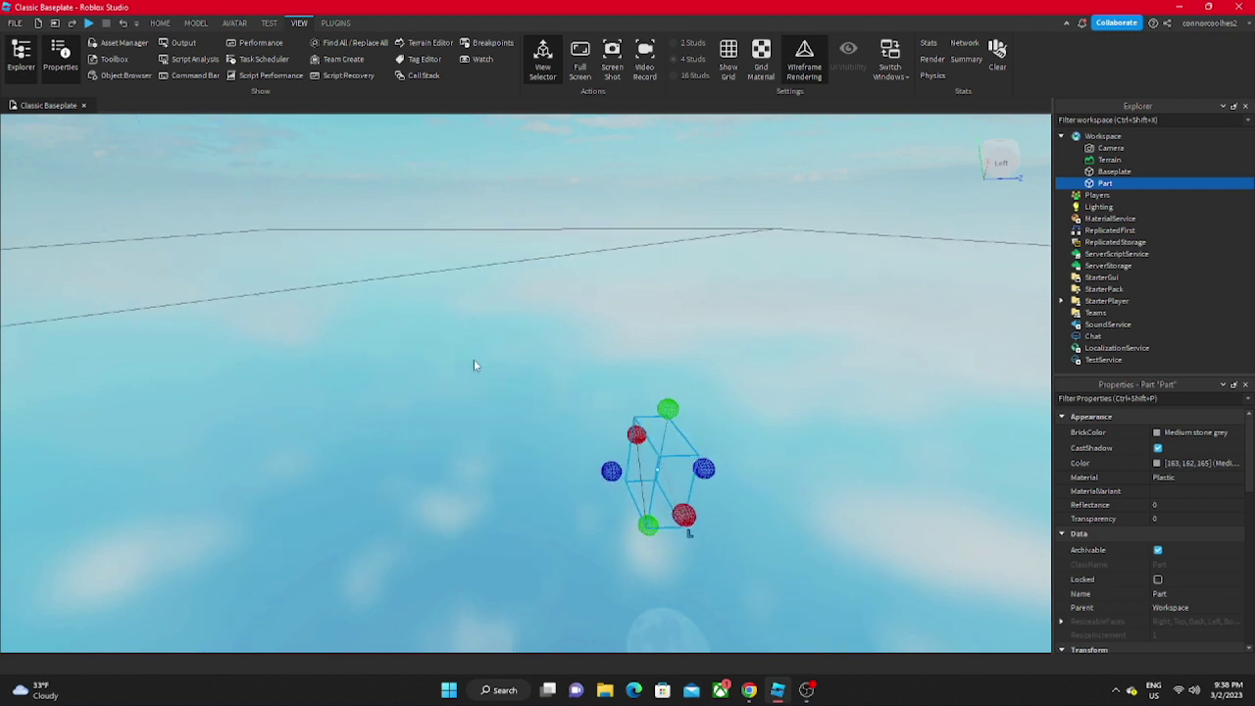
{"action": "scroll", "coordinate": [476, 365], "scroll_direction": "down", "scroll_amount": 12}
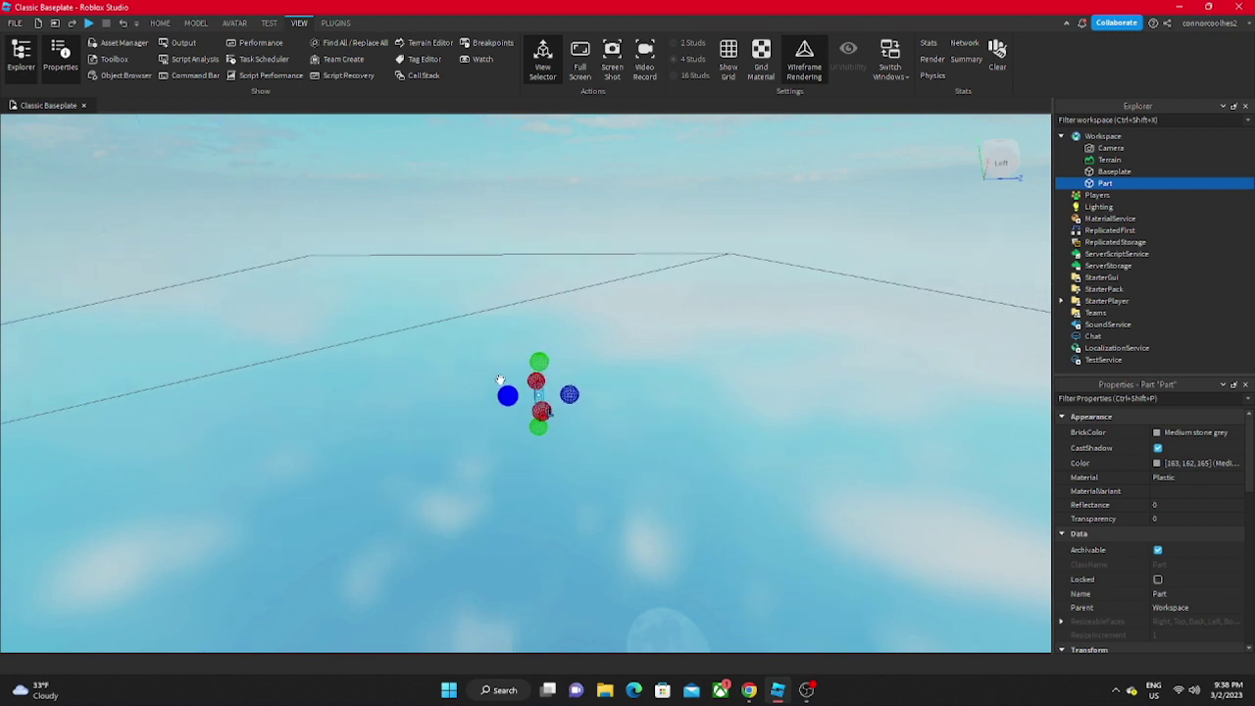
{"action": "right_click_drag", "start_coordinate": [576, 447], "coordinate": [497, 380]}
{"action": "scroll", "coordinate": [497, 379], "scroll_direction": "up", "scroll_amount": 10}
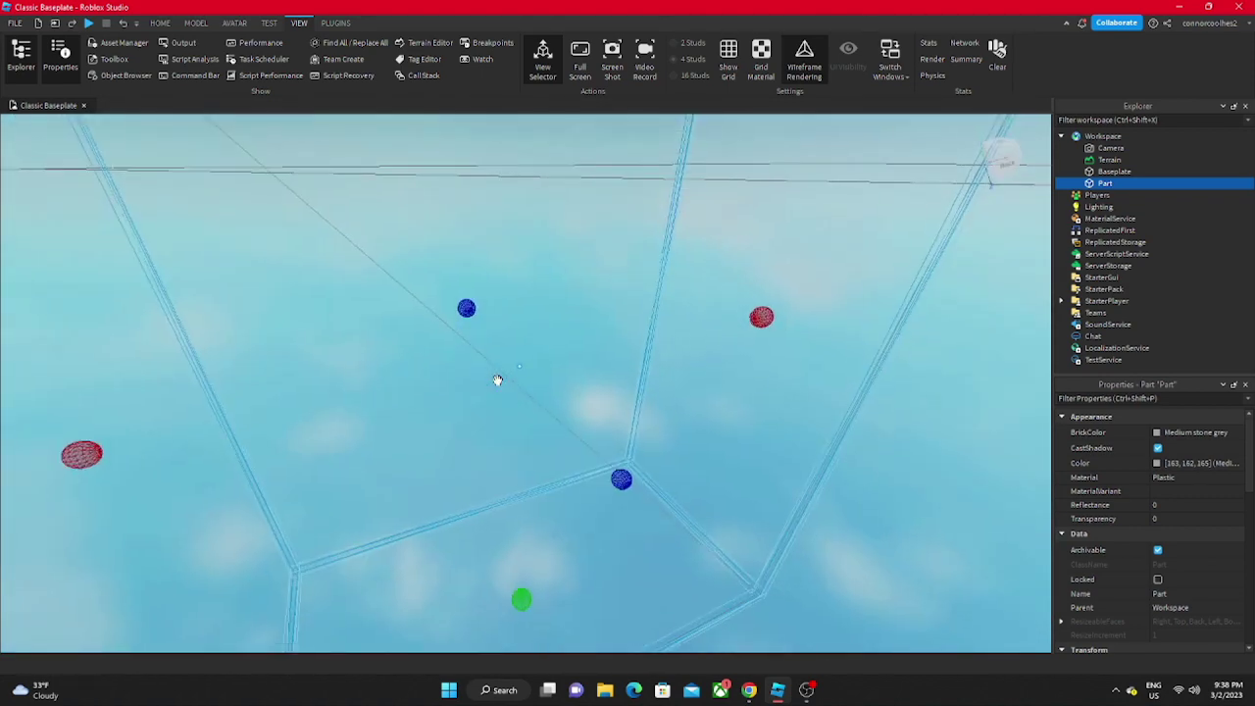
{"action": "scroll", "coordinate": [497, 381], "scroll_direction": "down", "scroll_amount": 3}
{"action": "scroll", "coordinate": [497, 380], "scroll_direction": "up", "scroll_amount": 5}
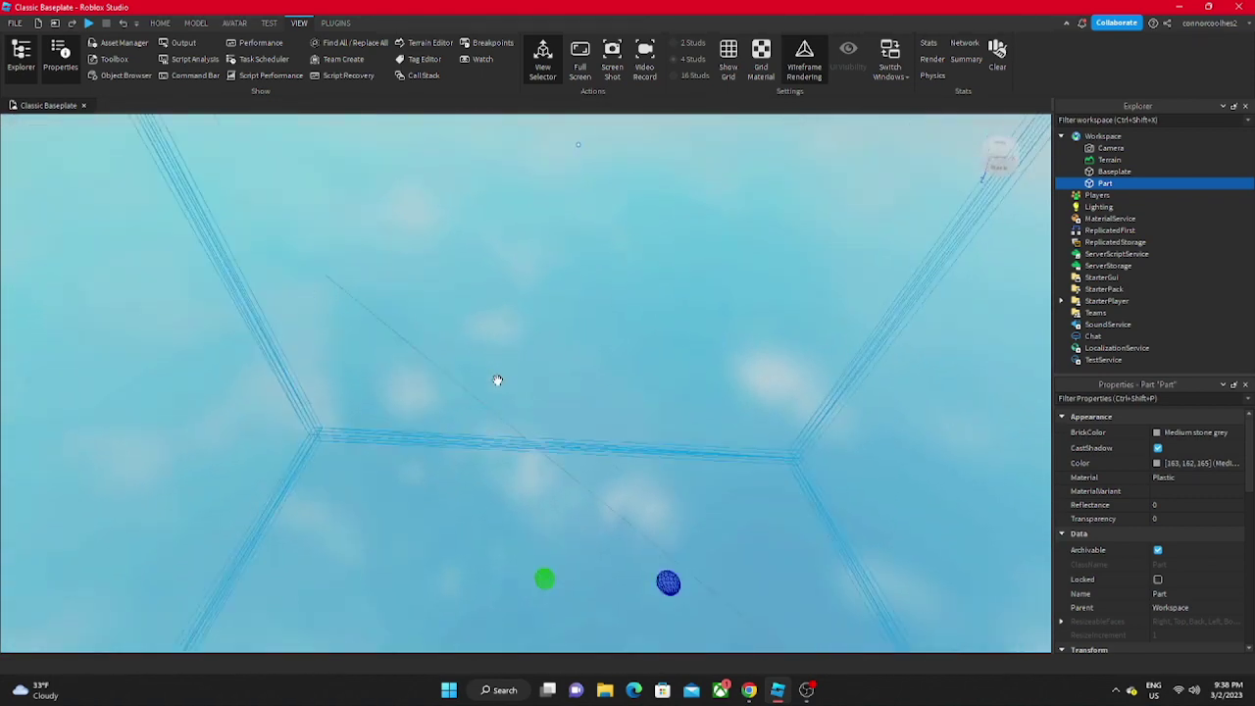
{"action": "scroll", "coordinate": [498, 381], "scroll_direction": "down", "scroll_amount": 8}
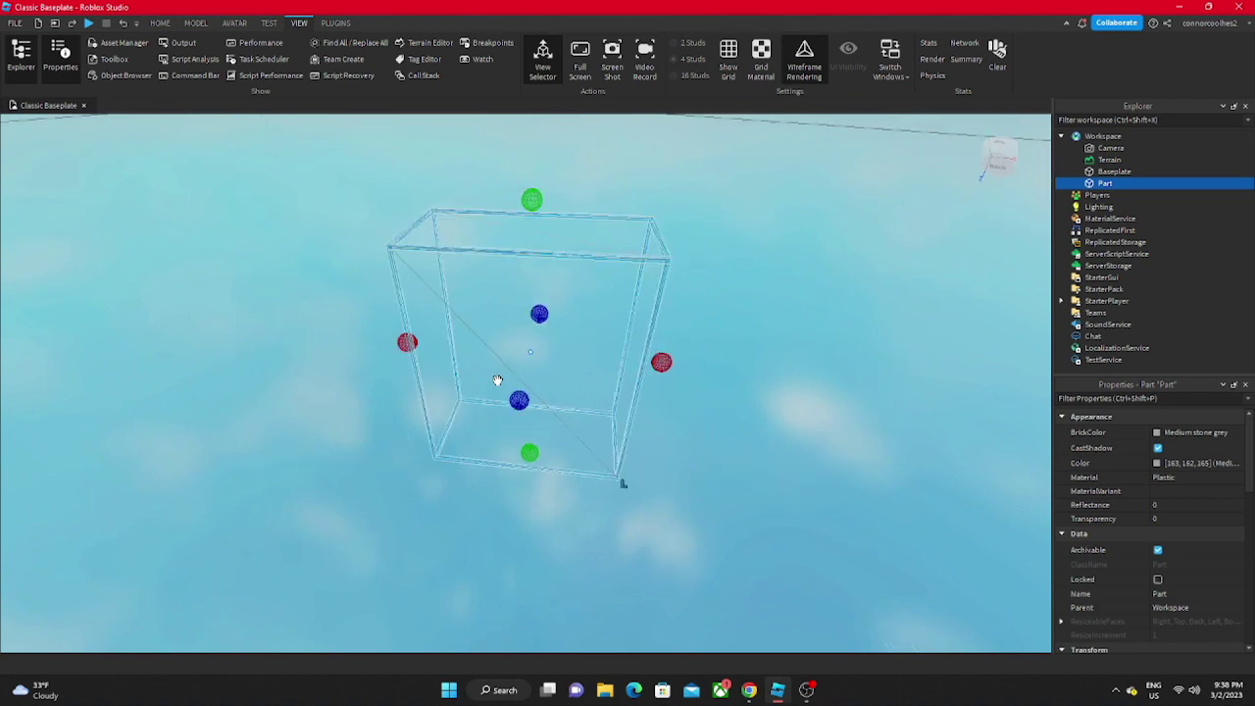
{"action": "scroll", "coordinate": [498, 380], "scroll_direction": "down", "scroll_amount": 5}
{"action": "right_click_drag", "start_coordinate": [498, 381], "coordinate": [497, 381]}
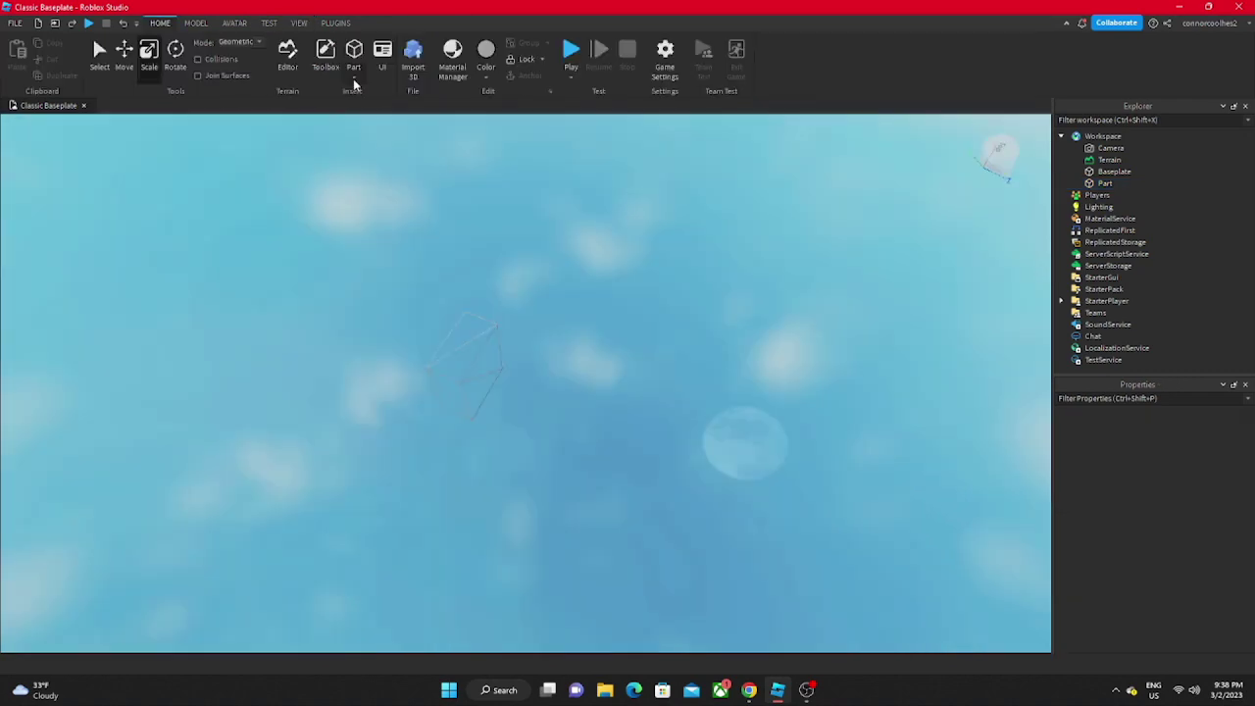
Step: Insert a sphere part beside the block and view its wireframe mesh from several angles
{"action": "left_click", "coordinate": [354, 77]}
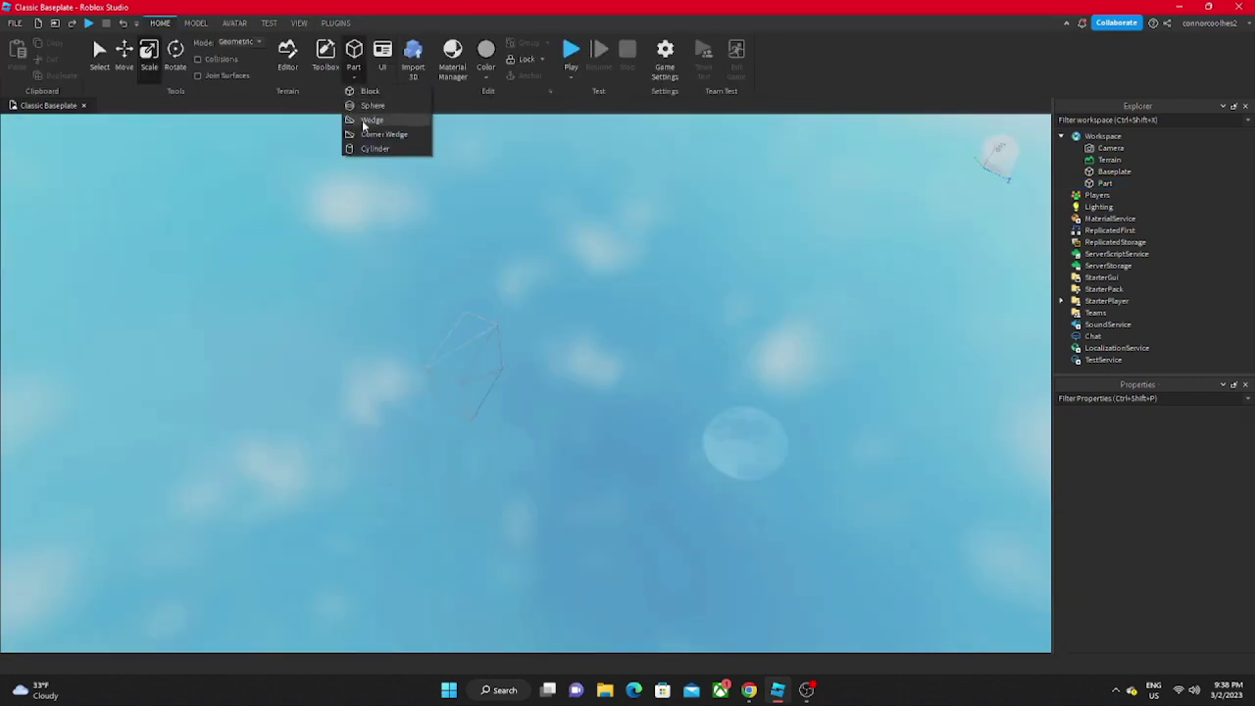
{"action": "left_click", "coordinate": [368, 106]}
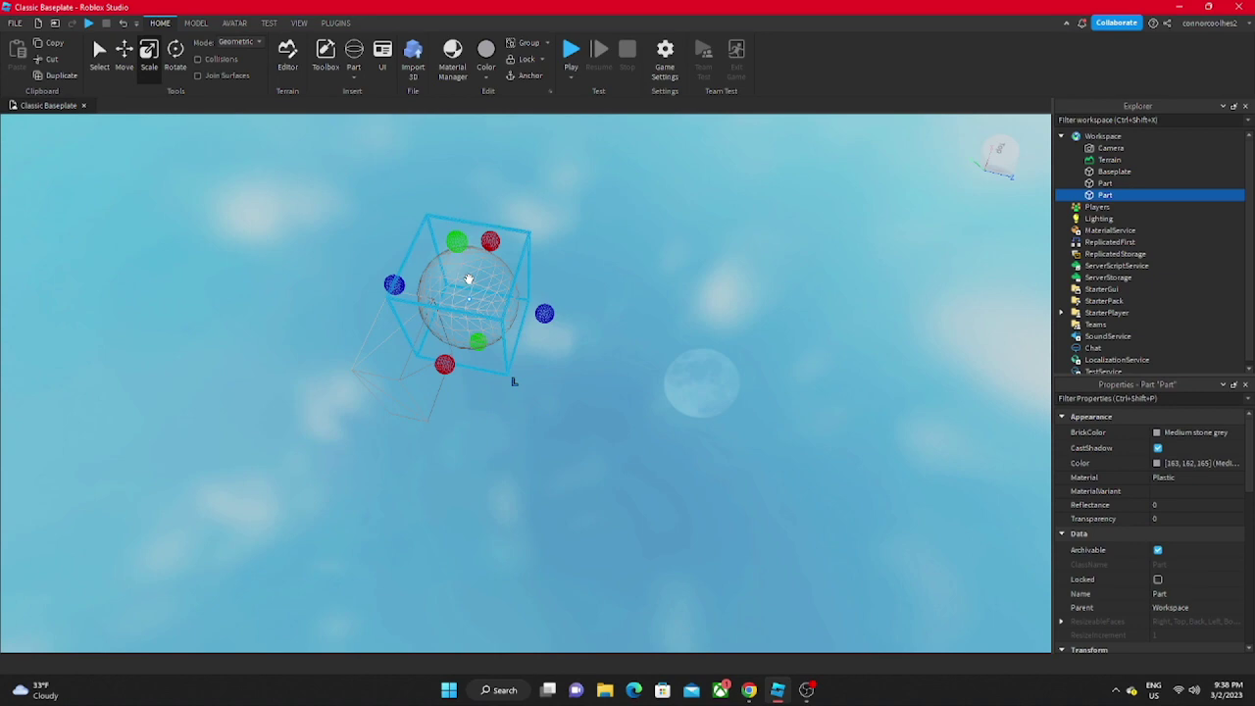
{"action": "left_click", "coordinate": [477, 235]}
{"action": "scroll", "coordinate": [477, 235], "scroll_direction": "up", "scroll_amount": 4}
{"action": "right_click_drag", "start_coordinate": [477, 235], "coordinate": [477, 236]}
{"action": "scroll", "coordinate": [476, 236], "scroll_direction": "down", "scroll_amount": 5}
{"action": "scroll", "coordinate": [496, 275], "scroll_direction": "up", "scroll_amount": 5}
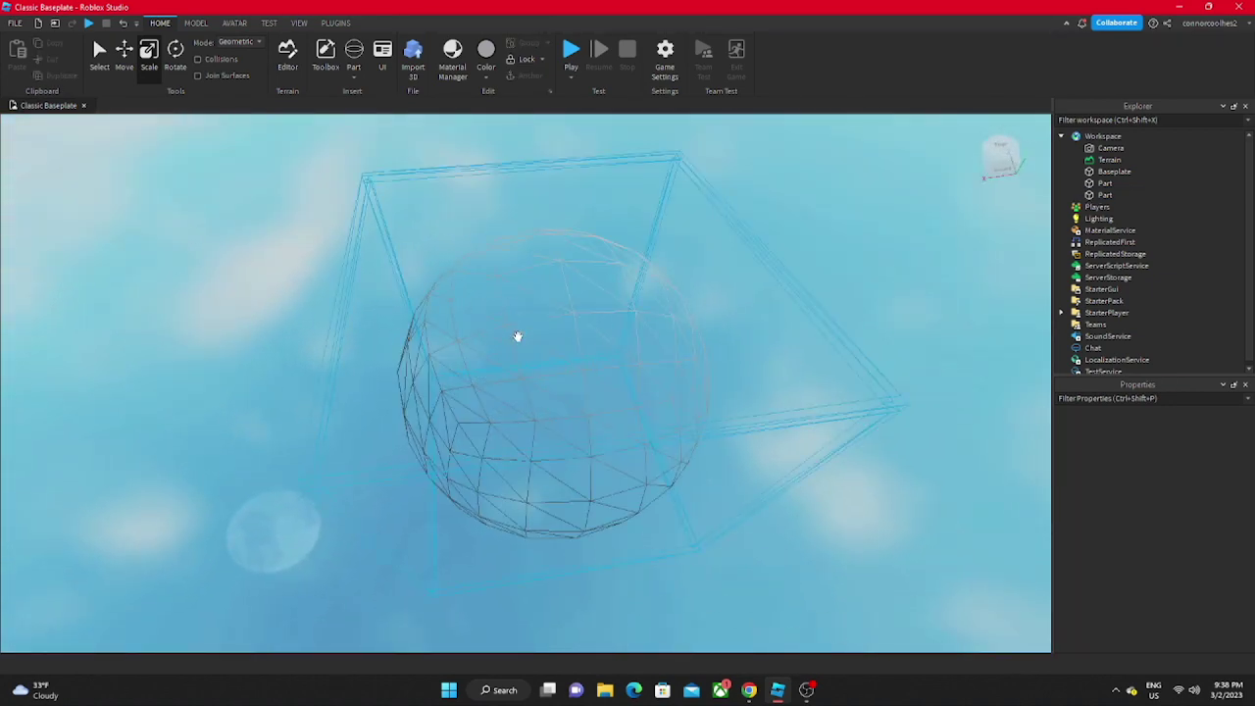
Step: Select the sphere, open the Terrain Editor and turn off wireframe rendering
{"action": "left_click", "coordinate": [516, 336]}
{"action": "left_click", "coordinate": [196, 24]}
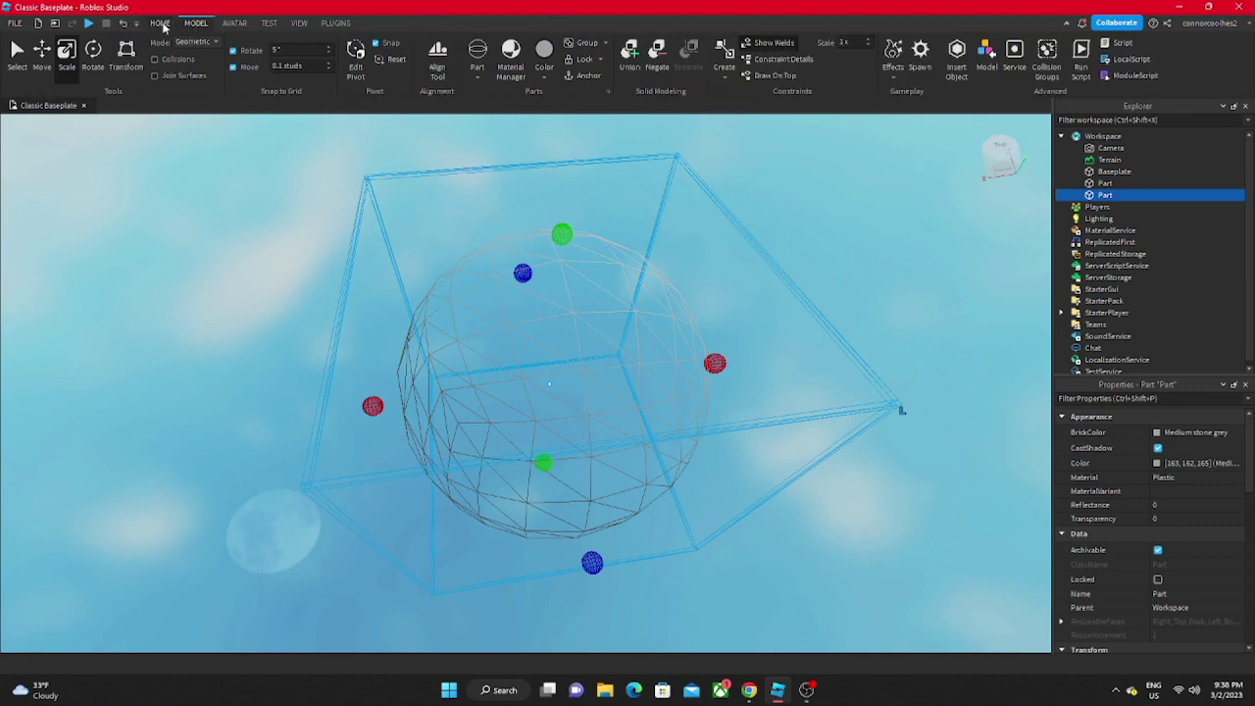
{"action": "left_click", "coordinate": [160, 23]}
{"action": "left_click", "coordinate": [287, 59]}
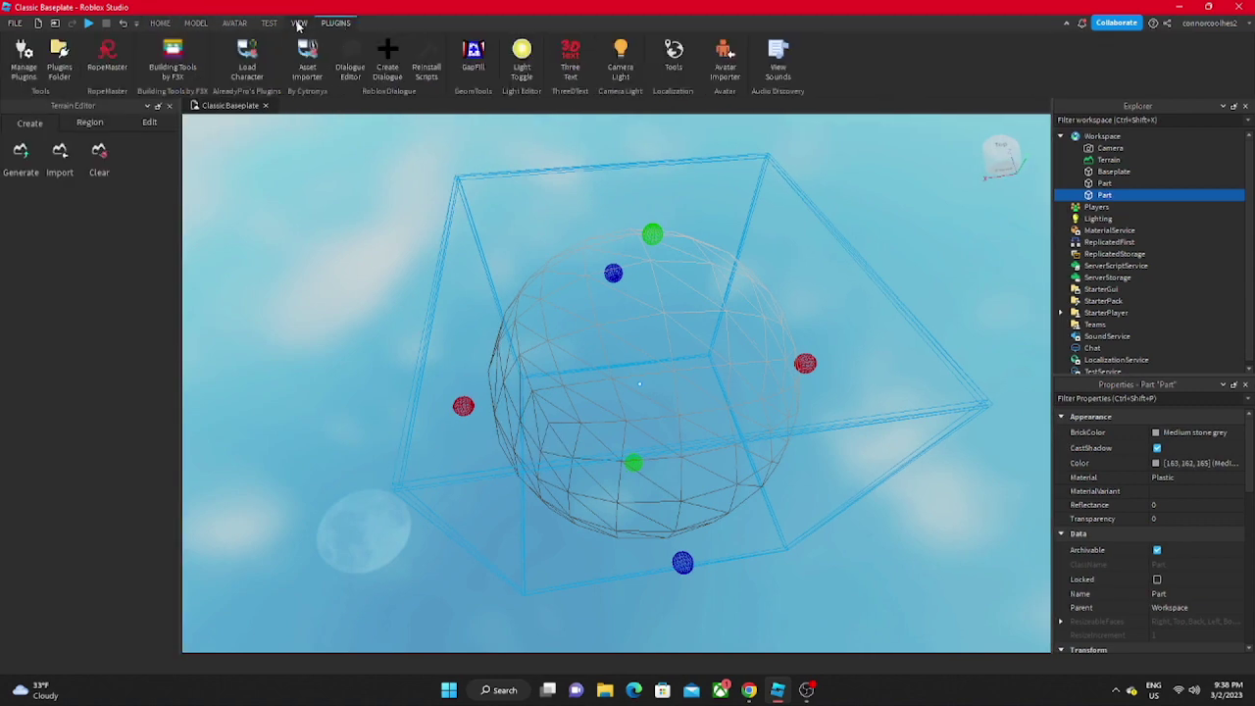
{"action": "left_click", "coordinate": [298, 25]}
{"action": "left_click", "coordinate": [805, 61]}
Step: Open the Toolbox and apply the Grr! face image to the selected sphere as a decal
{"action": "left_click", "coordinate": [187, 25]}
{"action": "left_click", "coordinate": [167, 26]}
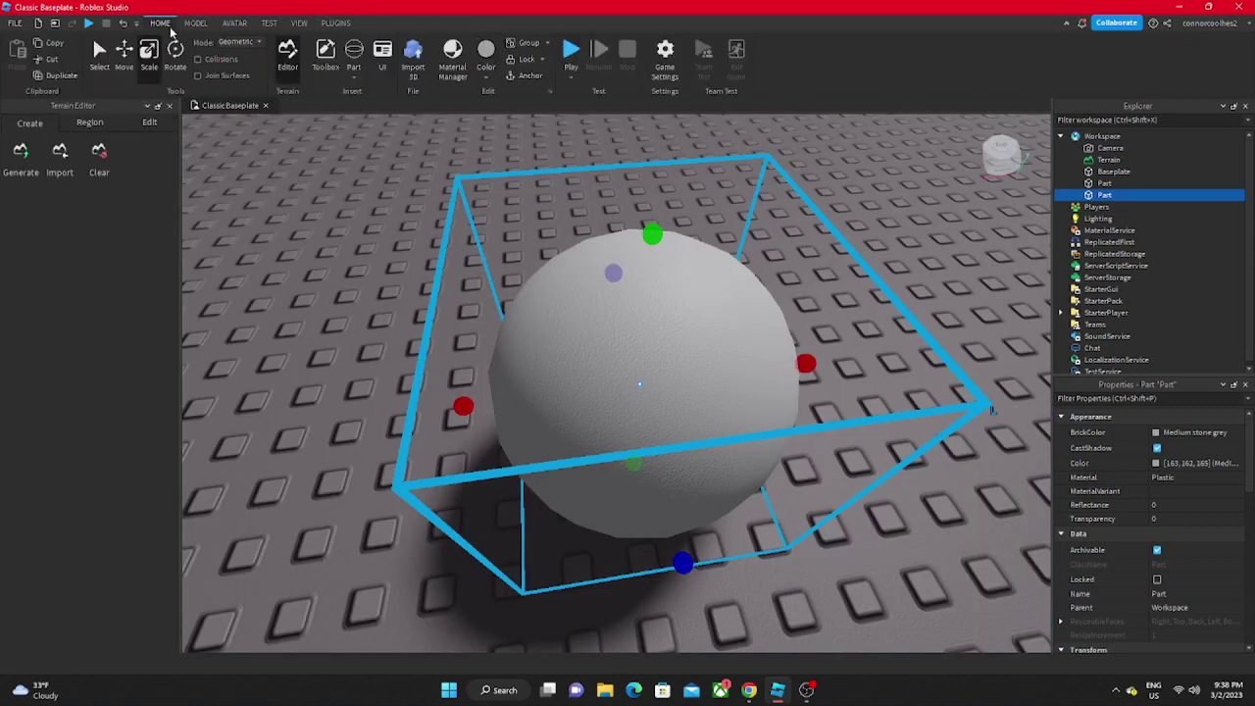
{"action": "left_click", "coordinate": [326, 55]}
{"action": "scroll", "coordinate": [461, 324], "scroll_direction": "down", "scroll_amount": 5}
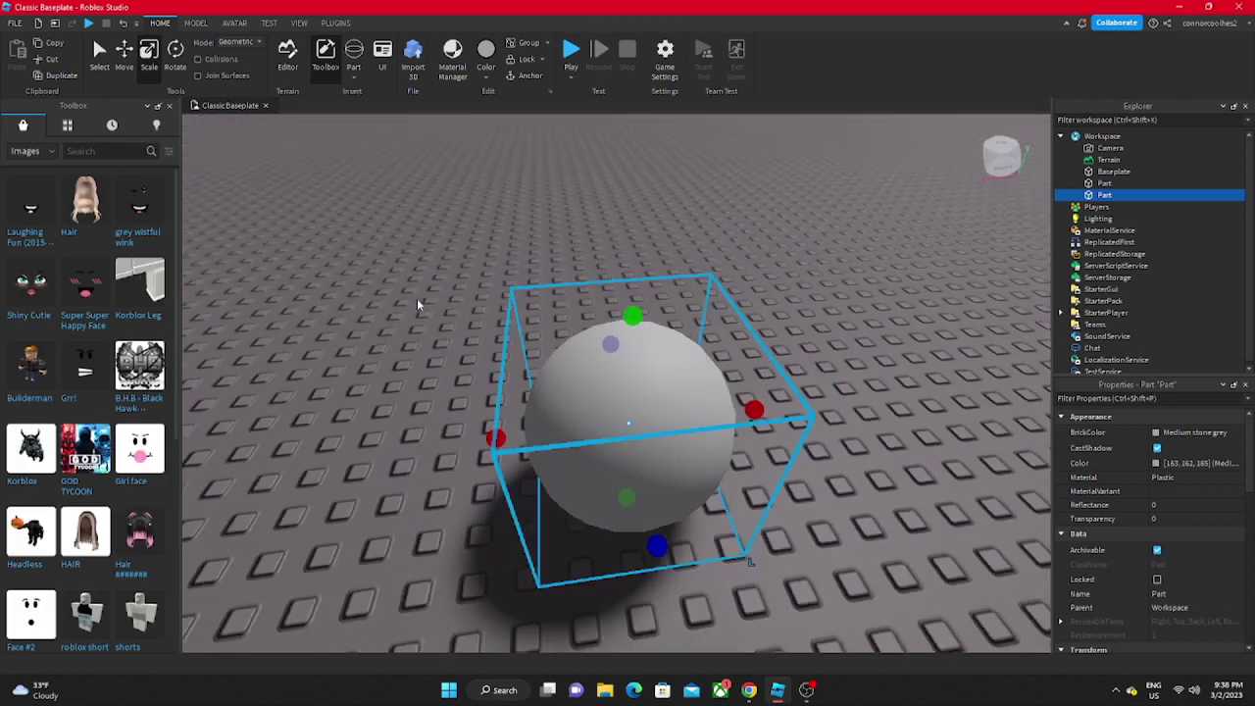
{"action": "scroll", "coordinate": [417, 300], "scroll_direction": "down", "scroll_amount": 4}
{"action": "scroll", "coordinate": [192, 353], "scroll_direction": "up", "scroll_amount": 5}
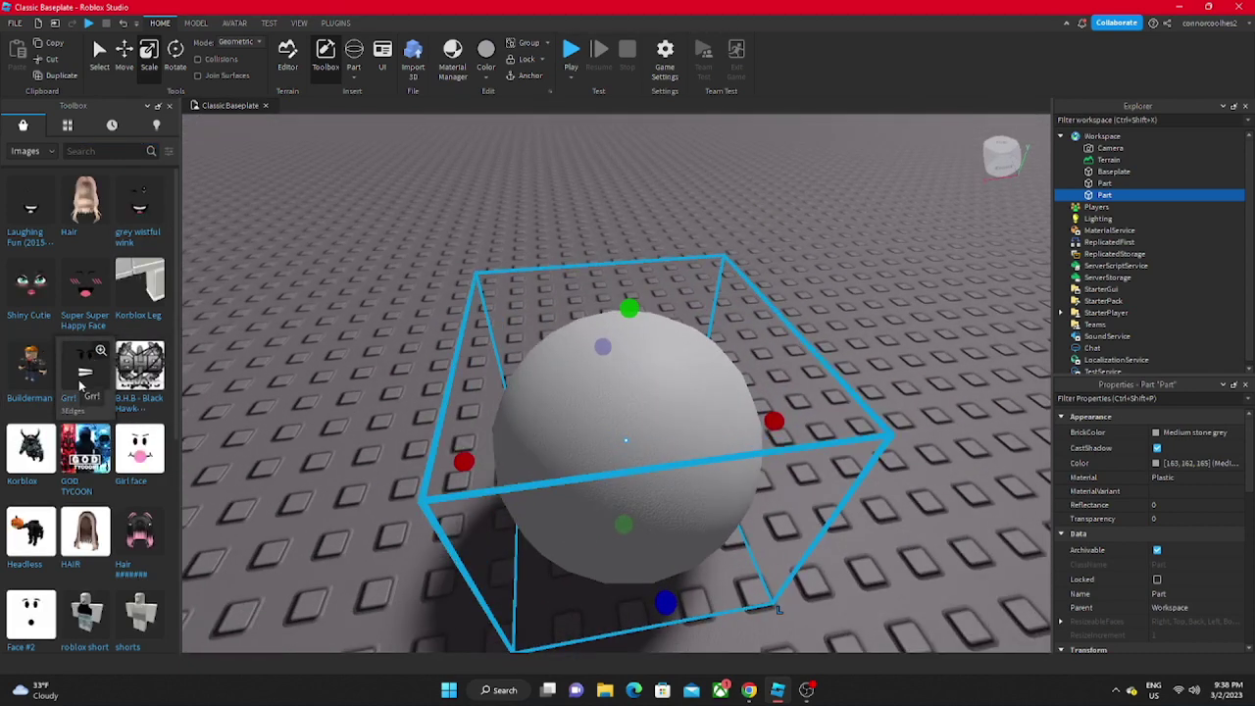
{"action": "left_click", "coordinate": [80, 385]}
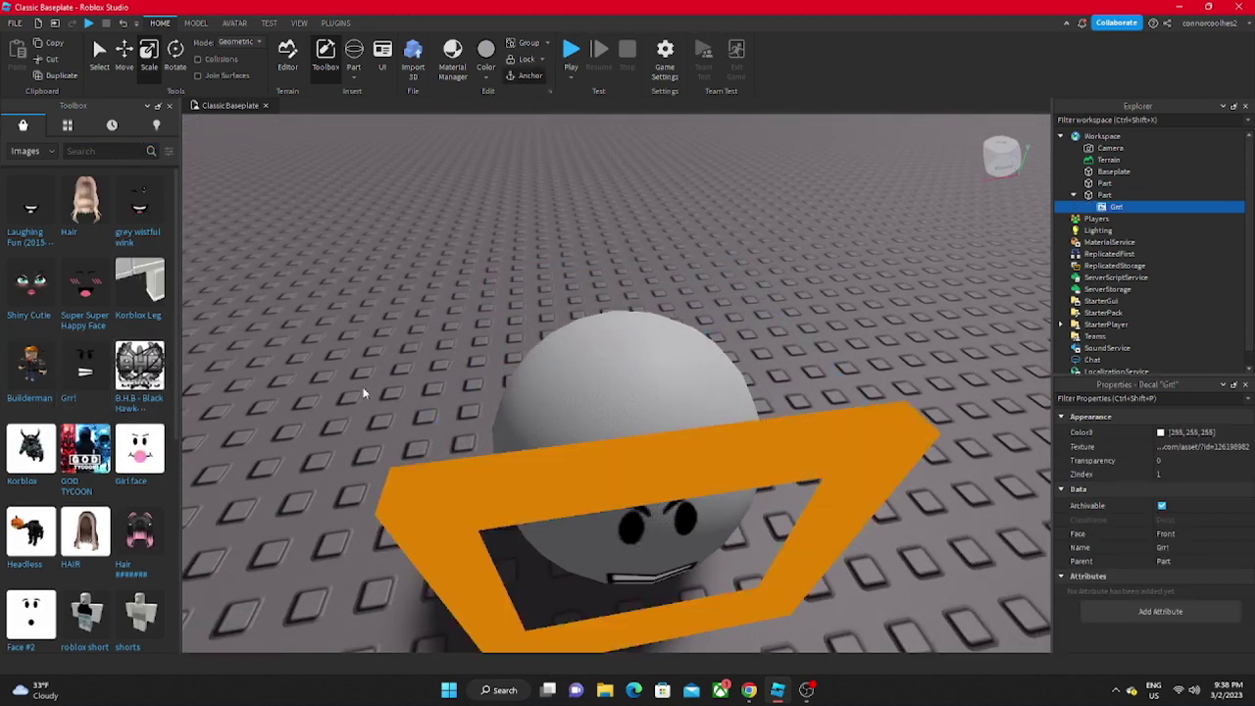
Step: Set the Face property of the sphere's Grr! decal to Bottom and view the sphere from above
{"action": "right_click_drag", "start_coordinate": [413, 416], "coordinate": [415, 418]}
{"action": "left_click", "coordinate": [1117, 207]}
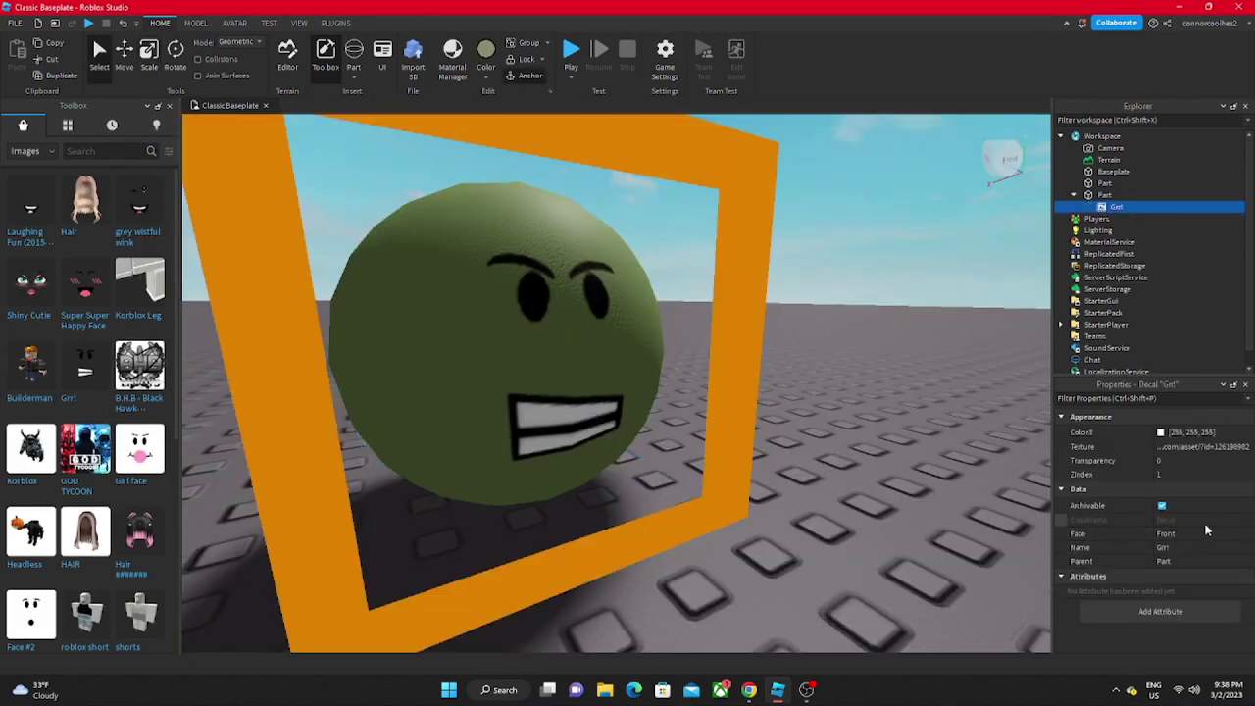
{"action": "left_click", "coordinate": [1202, 534]}
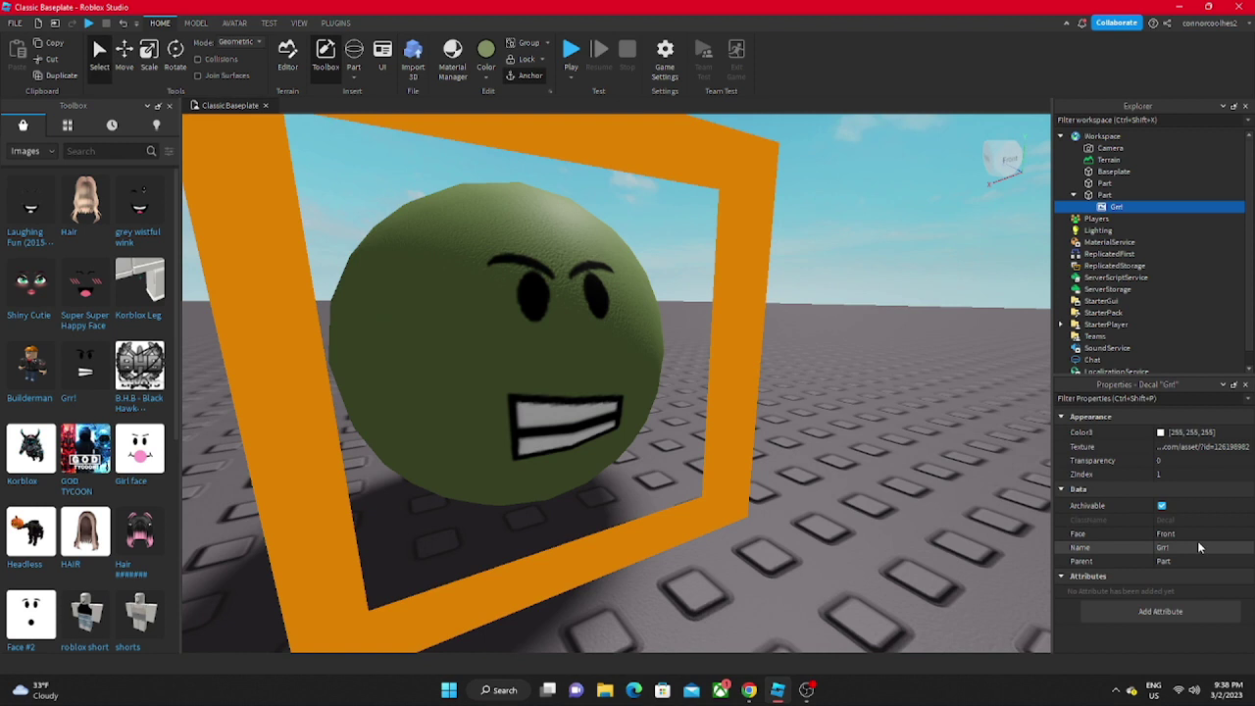
{"action": "left_click", "coordinate": [1194, 534]}
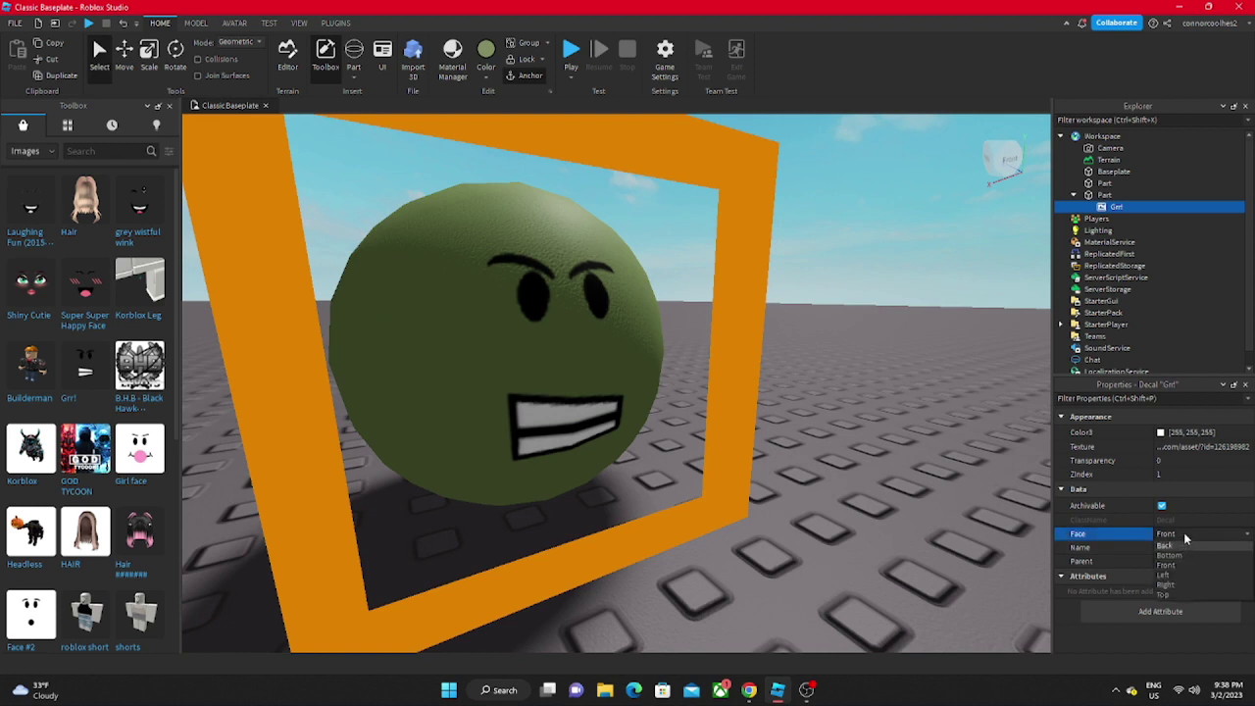
{"action": "left_click", "coordinate": [1185, 556]}
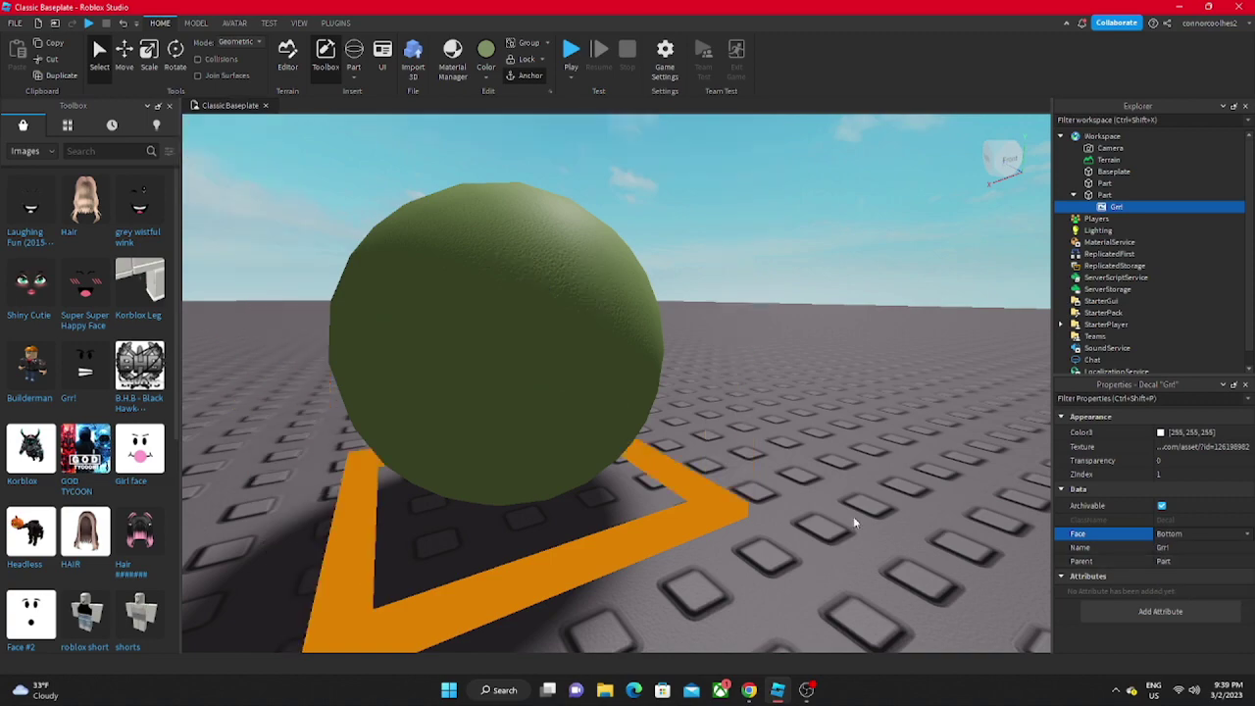
{"action": "right_click_drag", "start_coordinate": [827, 518], "coordinate": [825, 516]}
{"action": "scroll", "coordinate": [825, 516], "scroll_direction": "down", "scroll_amount": 5}
{"action": "scroll", "coordinate": [825, 516], "scroll_direction": "up", "scroll_amount": 2}
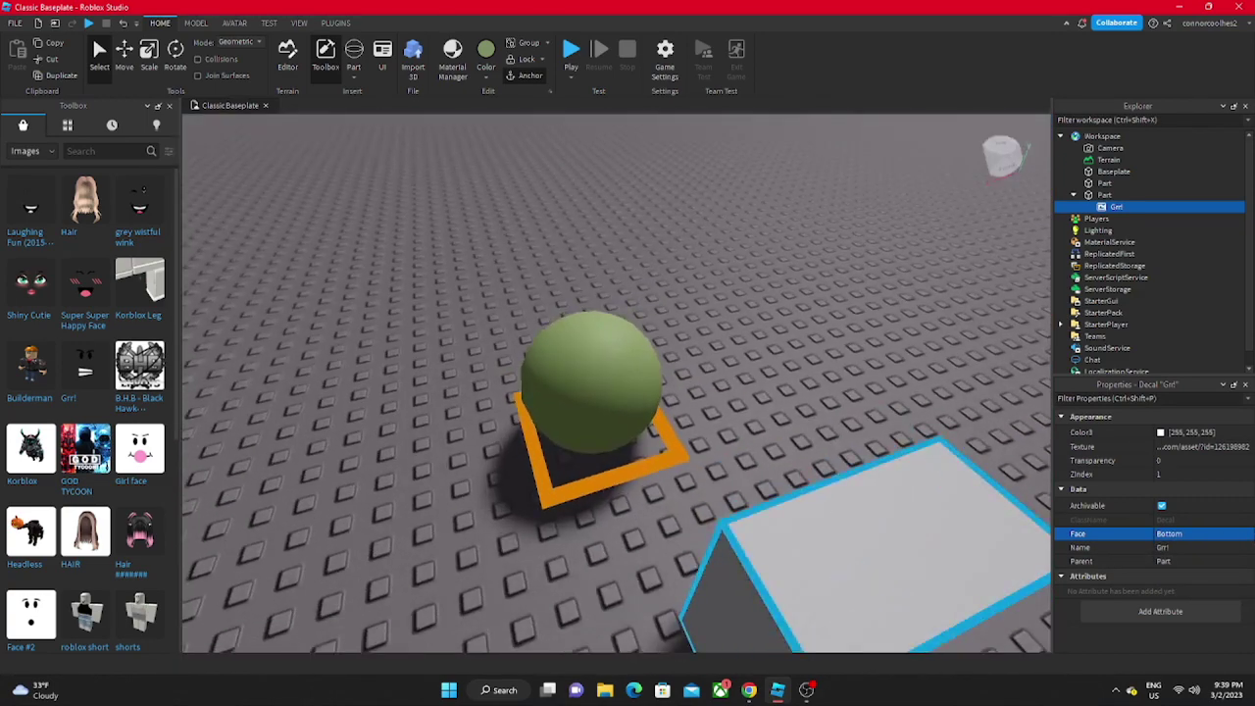
Step: Set the Face property of the sphere's Grr! decal to Top and view the decal on the sphere
{"action": "left_click", "coordinate": [1202, 534]}
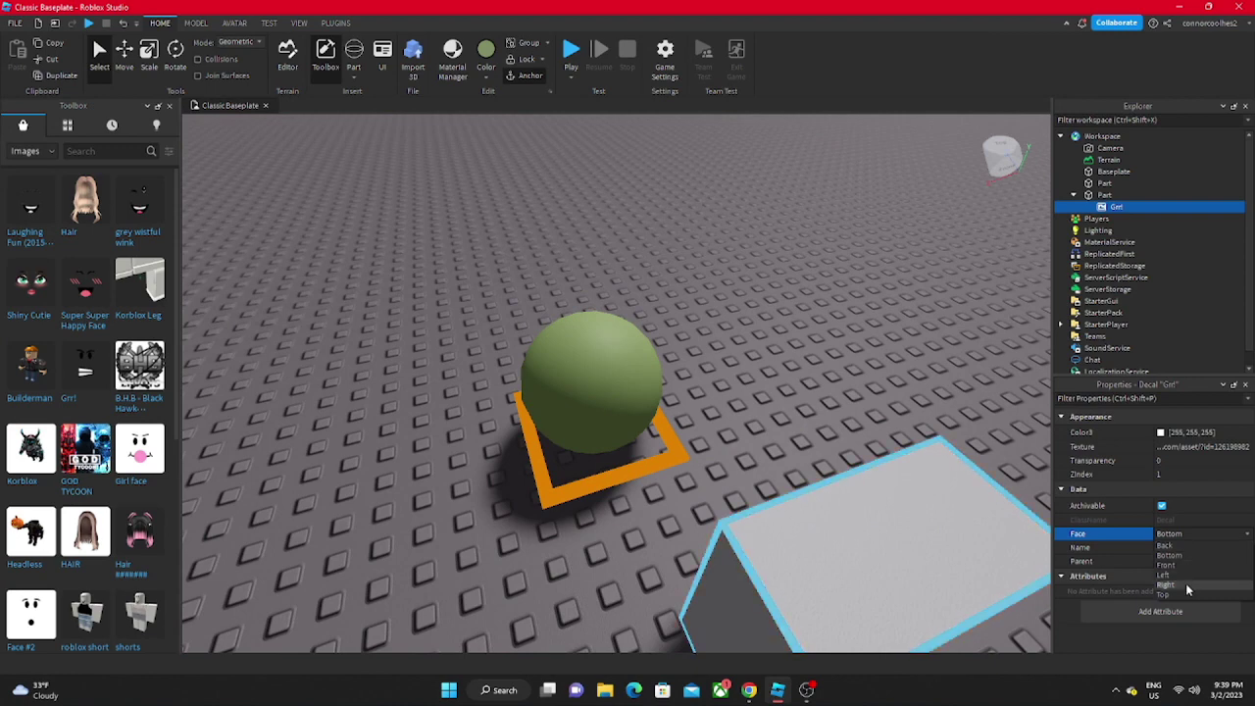
{"action": "left_click", "coordinate": [1184, 595]}
{"action": "left_click", "coordinate": [1192, 534]}
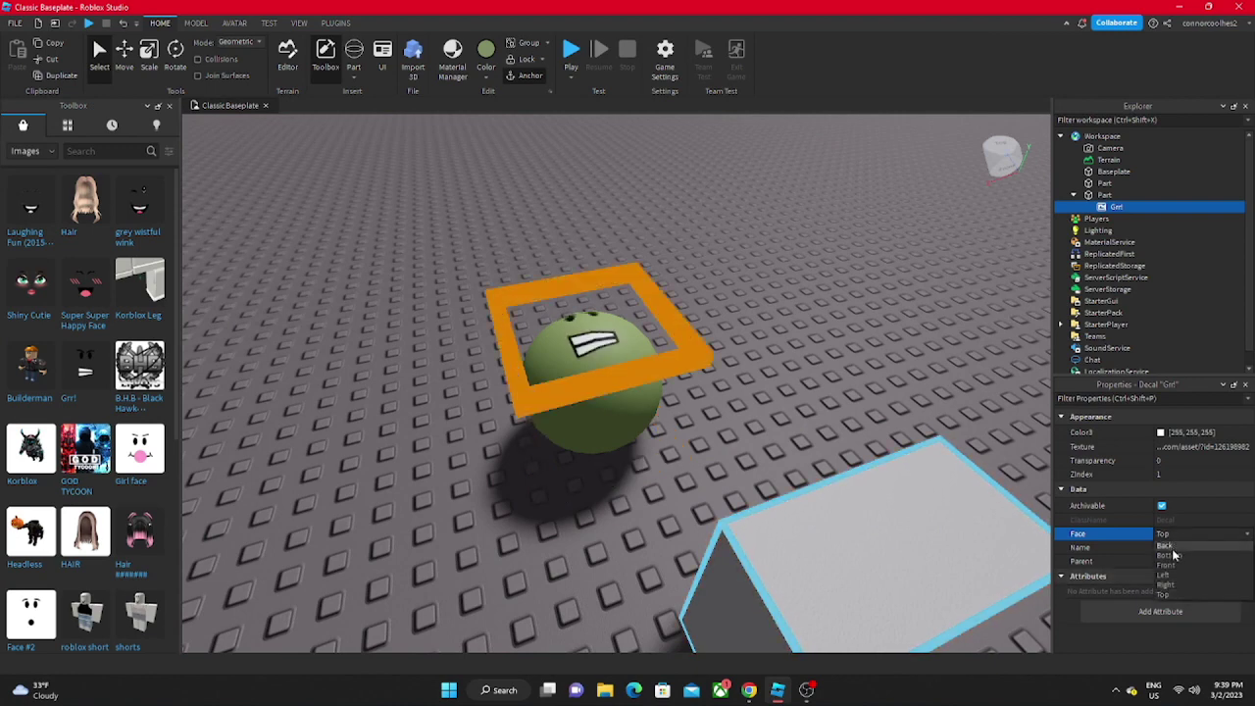
{"action": "left_click", "coordinate": [462, 237]}
{"action": "right_click_drag", "start_coordinate": [462, 236], "coordinate": [462, 239]}
{"action": "scroll", "coordinate": [462, 236], "scroll_direction": "down", "scroll_amount": 5}
{"action": "scroll", "coordinate": [462, 237], "scroll_direction": "up", "scroll_amount": 6}
{"action": "scroll", "coordinate": [461, 242], "scroll_direction": "down", "scroll_amount": 10}
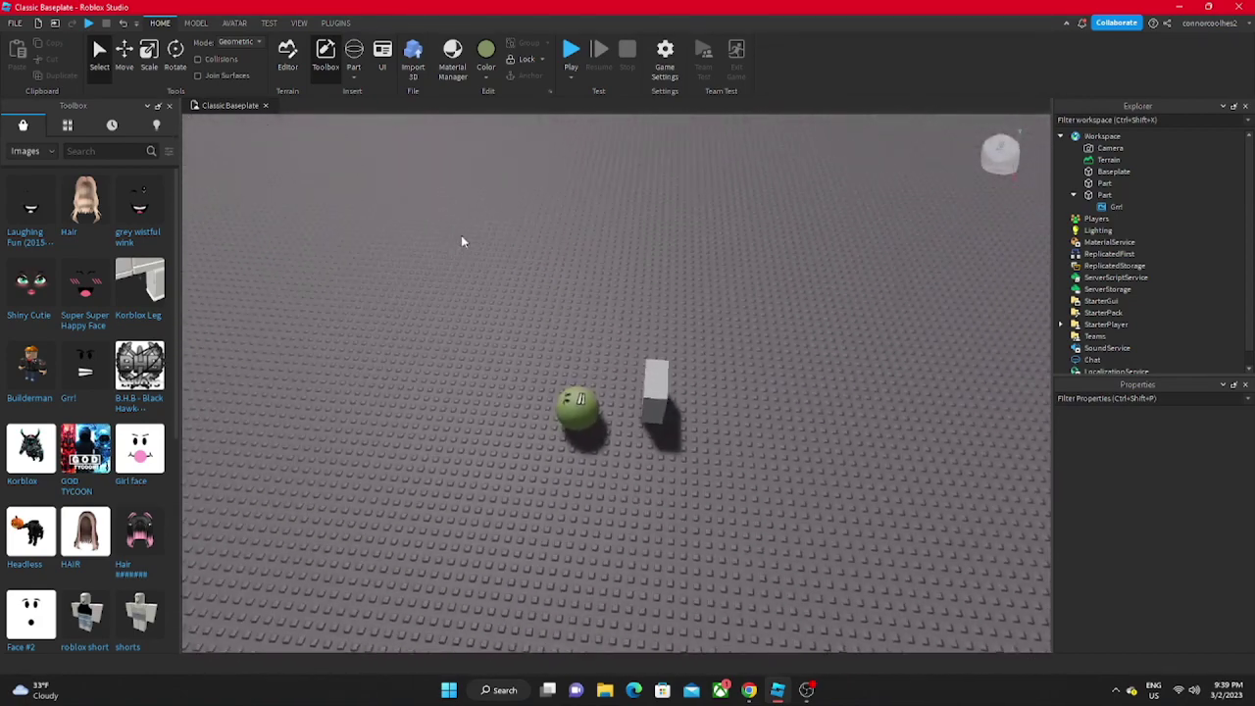
{"action": "scroll", "coordinate": [471, 316], "scroll_direction": "up", "scroll_amount": 6}
{"action": "right_click_drag", "start_coordinate": [470, 315], "coordinate": [341, 3]}
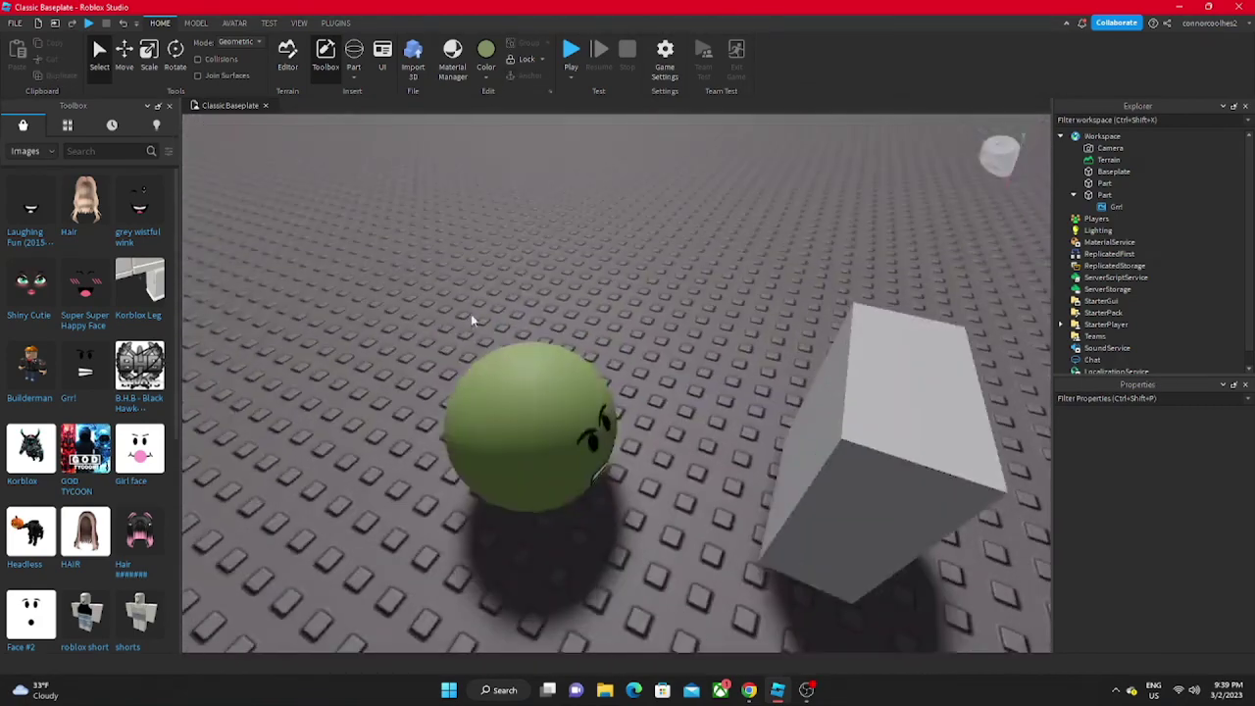
Step: Toggle the grid material display twice and turn on wireframe rendering
{"action": "left_click", "coordinate": [336, 22]}
{"action": "left_click", "coordinate": [299, 22]}
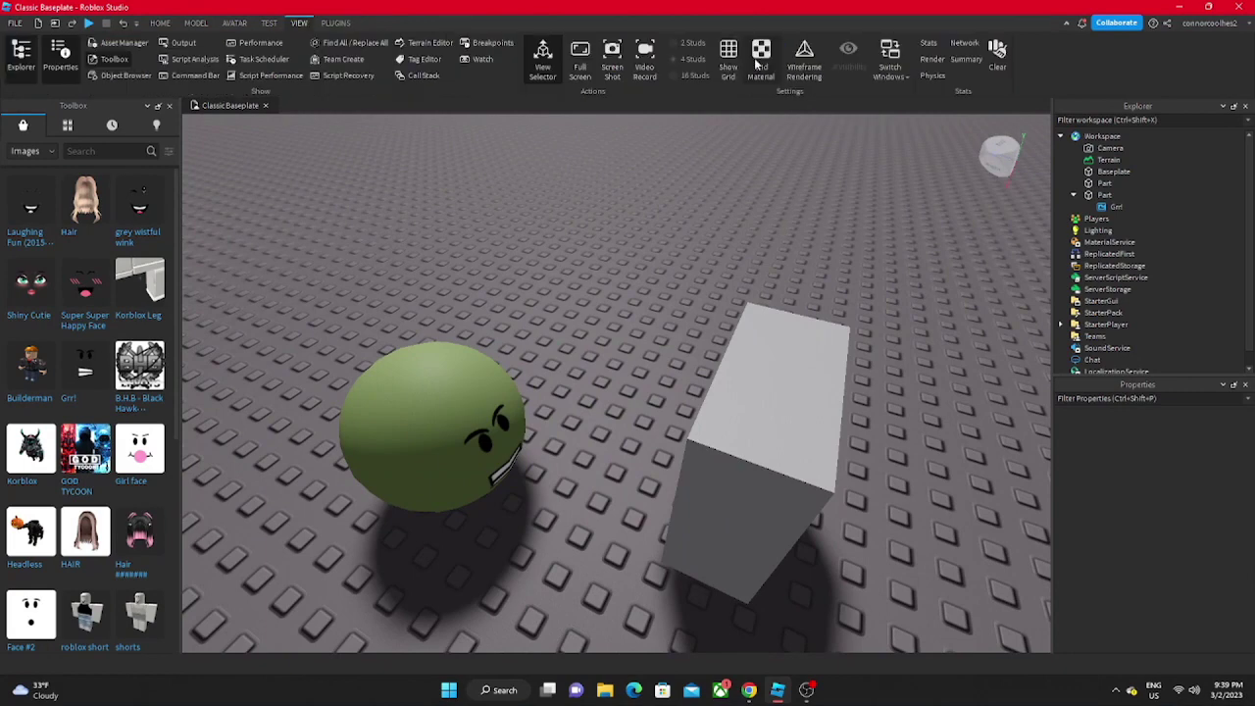
{"action": "left_click", "coordinate": [761, 51]}
{"action": "left_click", "coordinate": [761, 51]}
{"action": "left_click", "coordinate": [799, 57]}
Step: Examine the wireframe meshes of the sphere and block from several angles and distances
{"action": "right_click_drag", "start_coordinate": [605, 226], "coordinate": [605, 225]}
{"action": "scroll", "coordinate": [606, 226], "scroll_direction": "up", "scroll_amount": 3}
{"action": "scroll", "coordinate": [605, 225], "scroll_direction": "down", "scroll_amount": 6}
{"action": "scroll", "coordinate": [612, 236], "scroll_direction": "up", "scroll_amount": 2}
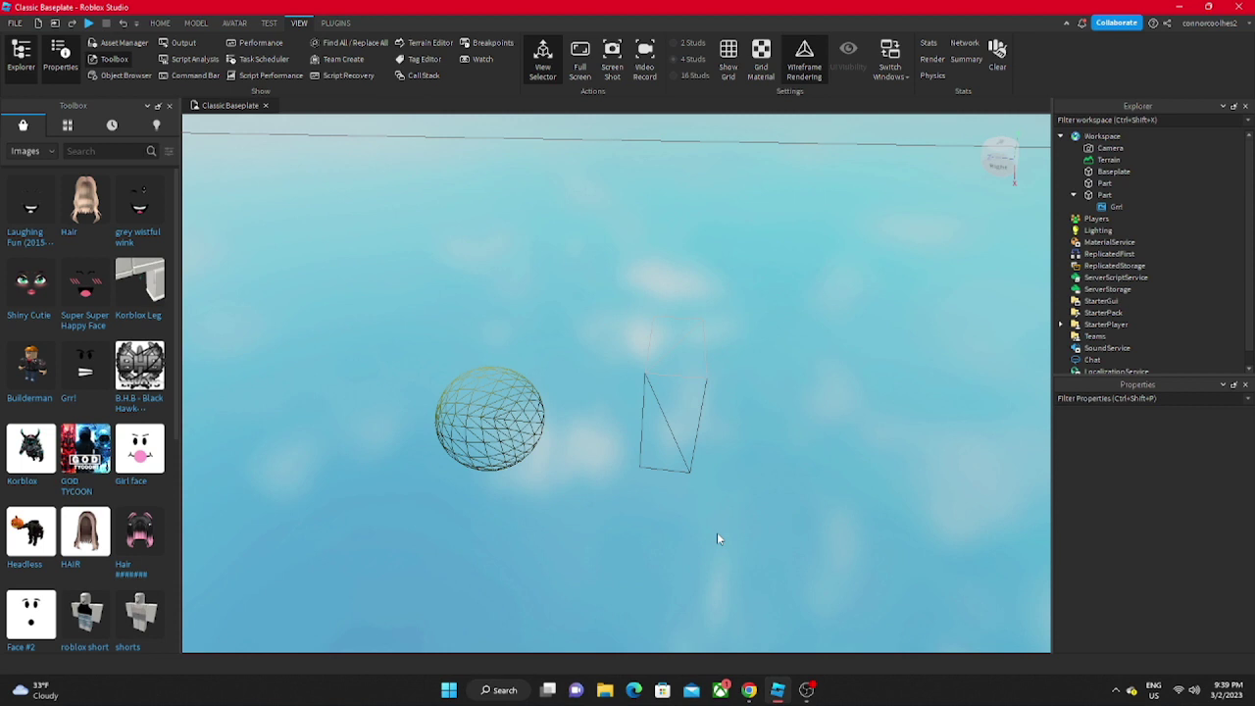
{"action": "right_click_drag", "start_coordinate": [614, 487], "coordinate": [614, 486]}
{"action": "scroll", "coordinate": [614, 486], "scroll_direction": "up", "scroll_amount": 2}
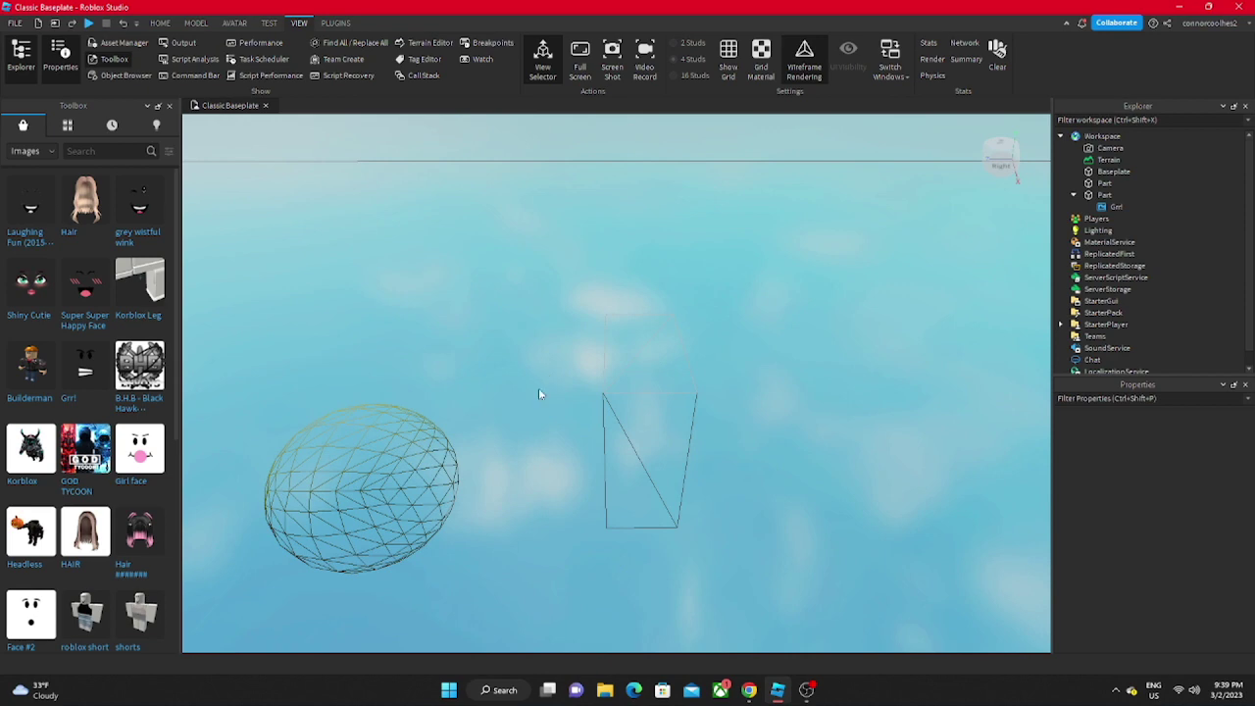
{"action": "right_click_drag", "start_coordinate": [526, 401], "coordinate": [526, 401]}
{"action": "scroll", "coordinate": [525, 401], "scroll_direction": "up", "scroll_amount": 3}
{"action": "scroll", "coordinate": [525, 401], "scroll_direction": "down", "scroll_amount": 10}
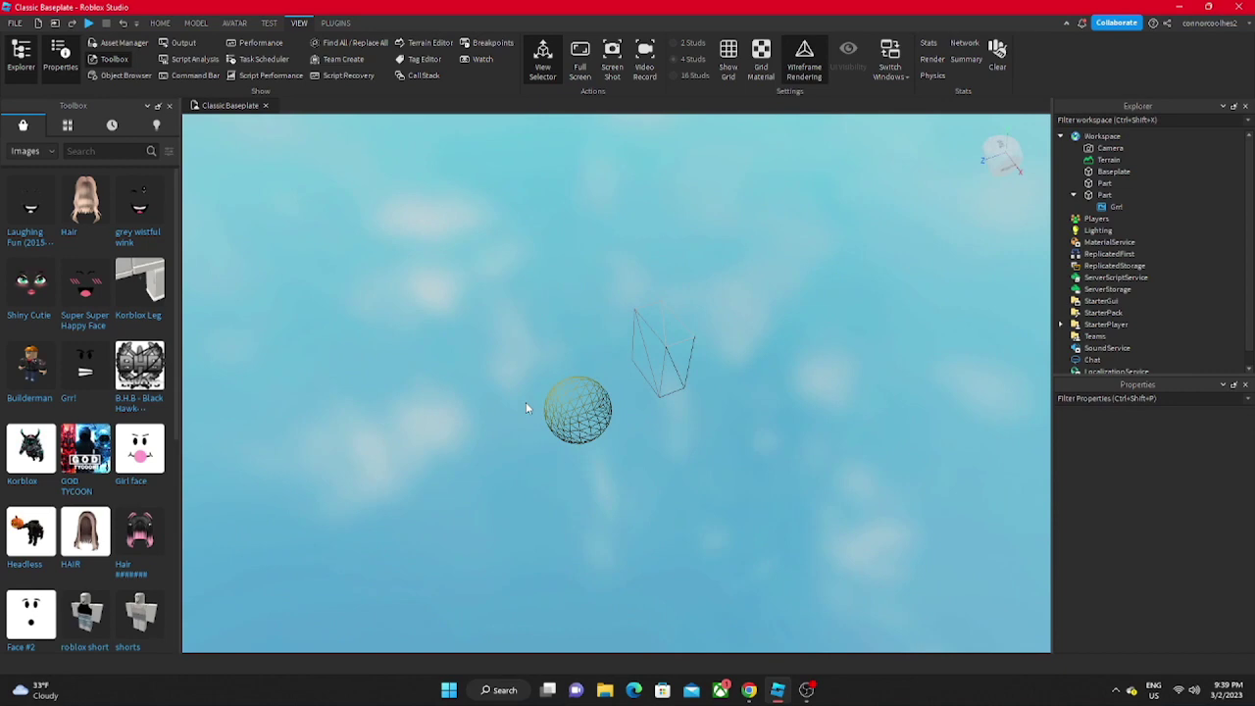
{"action": "right_click_drag", "start_coordinate": [526, 403], "coordinate": [525, 402]}
{"action": "scroll", "coordinate": [525, 403], "scroll_direction": "up", "scroll_amount": 3}
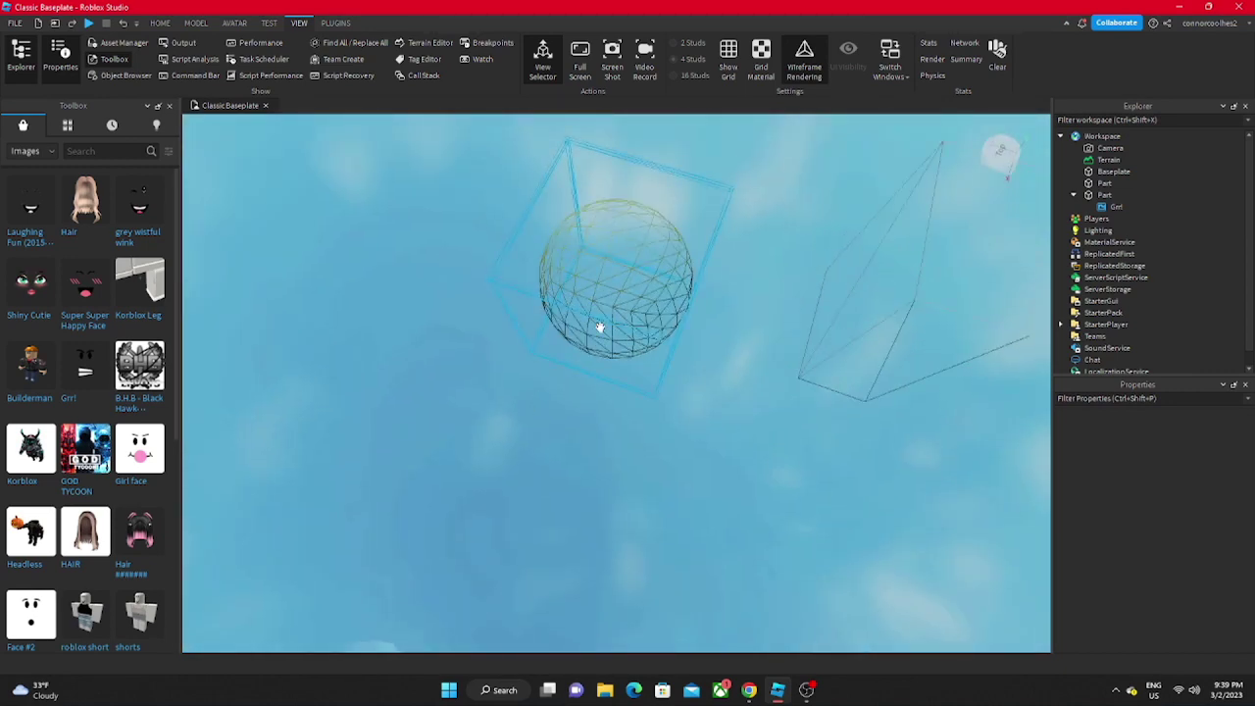
{"action": "right_click_drag", "start_coordinate": [579, 341], "coordinate": [599, 342]}
{"action": "scroll", "coordinate": [599, 335], "scroll_direction": "down", "scroll_amount": 8}
{"action": "scroll", "coordinate": [603, 331], "scroll_direction": "up", "scroll_amount": 9}
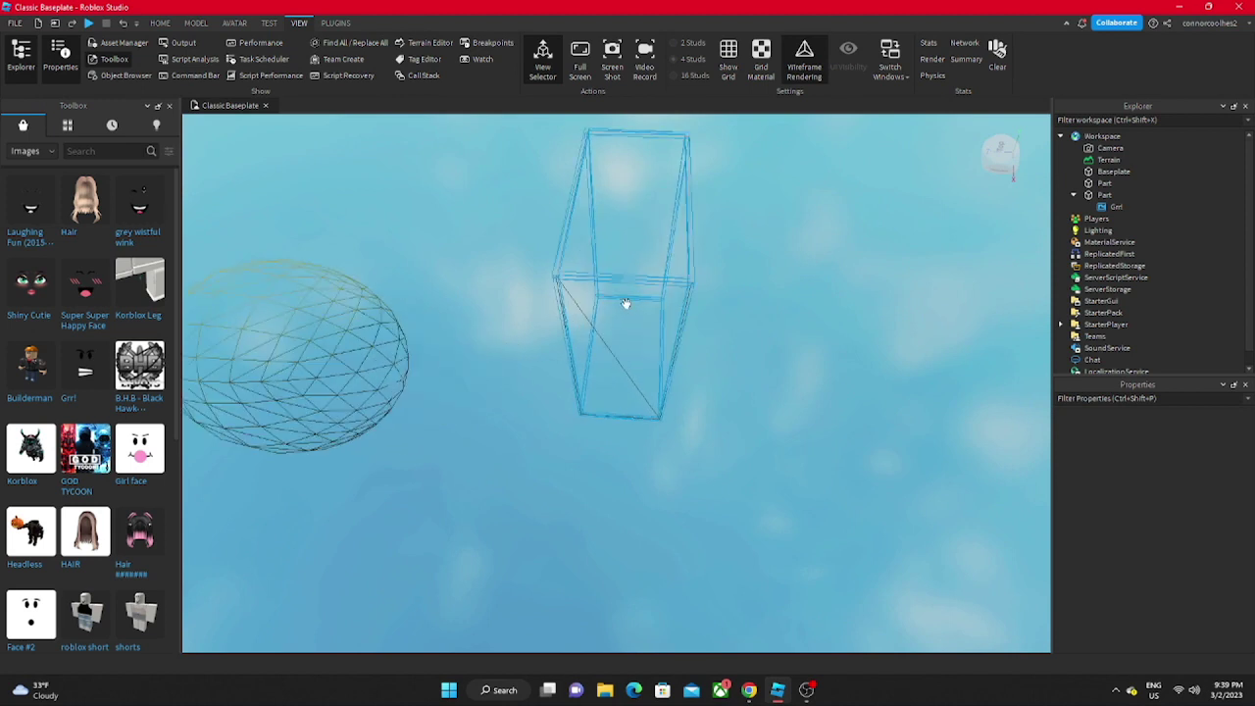
Step: Select the sphere briefly to show its bounding box and inspect its wireframe triangles up close
{"action": "scroll", "coordinate": [589, 334], "scroll_direction": "down", "scroll_amount": 3}
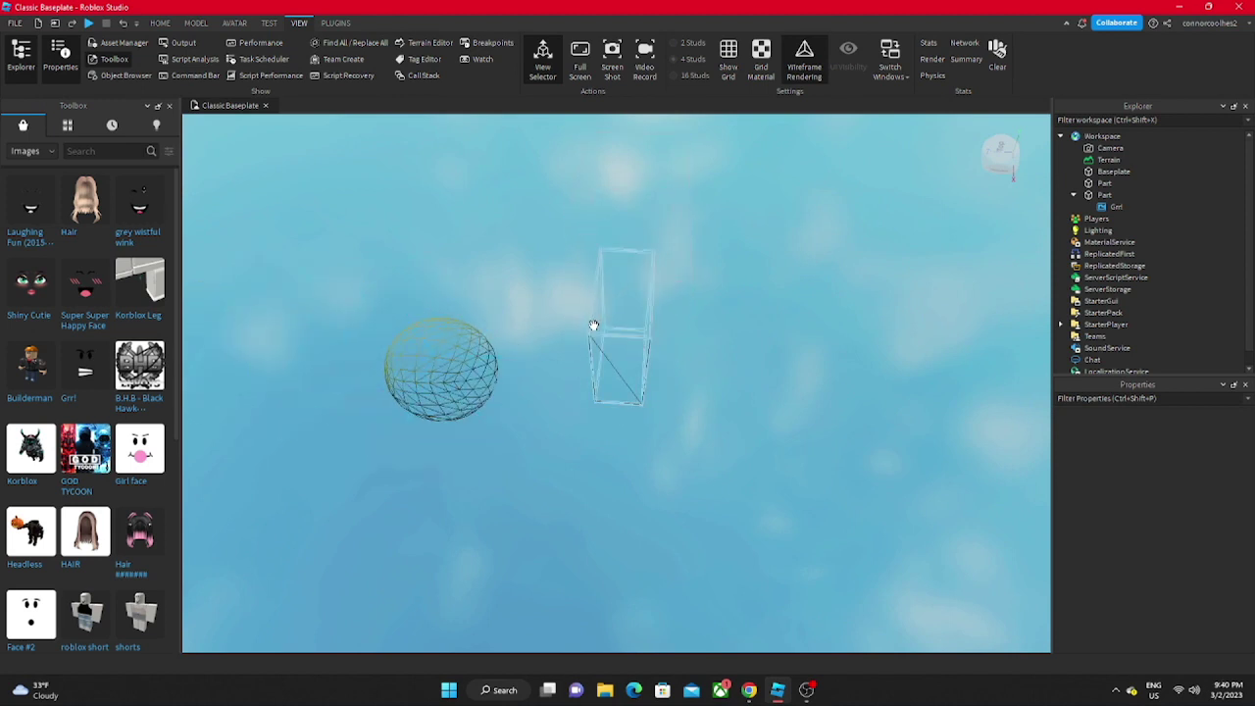
{"action": "key", "text": "a"}
{"action": "left_click", "coordinate": [564, 376]}
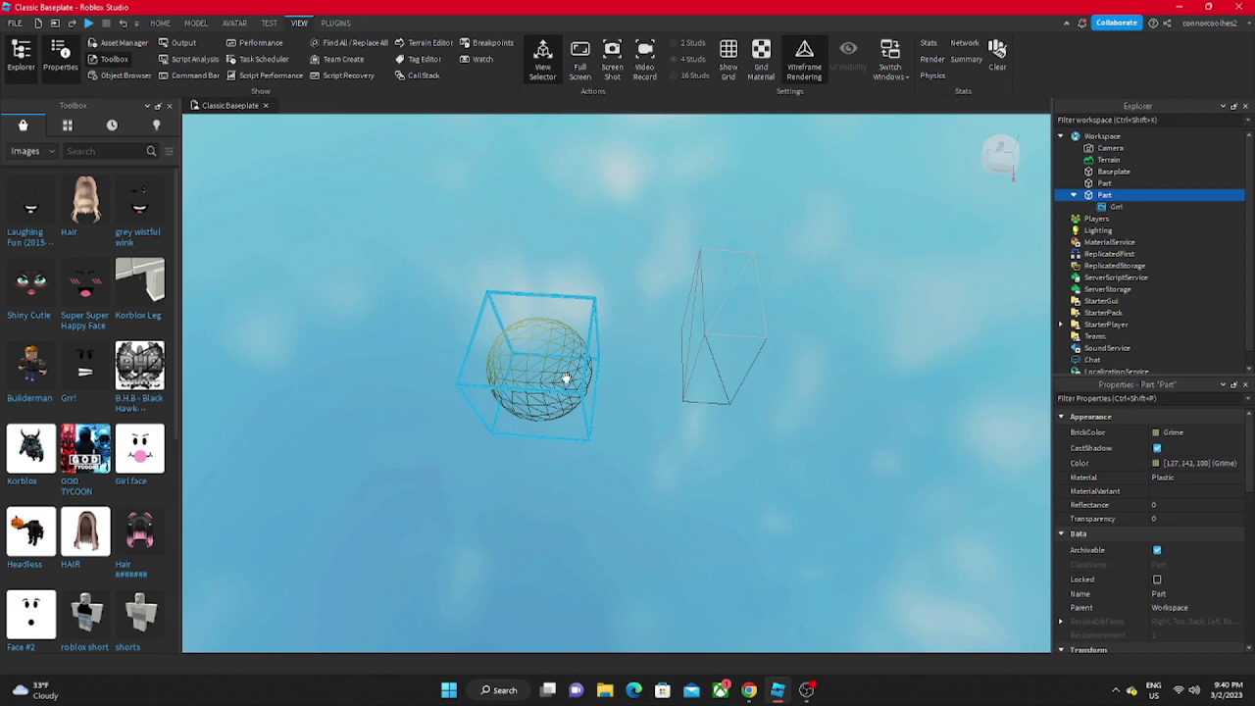
{"action": "left_click", "coordinate": [601, 406]}
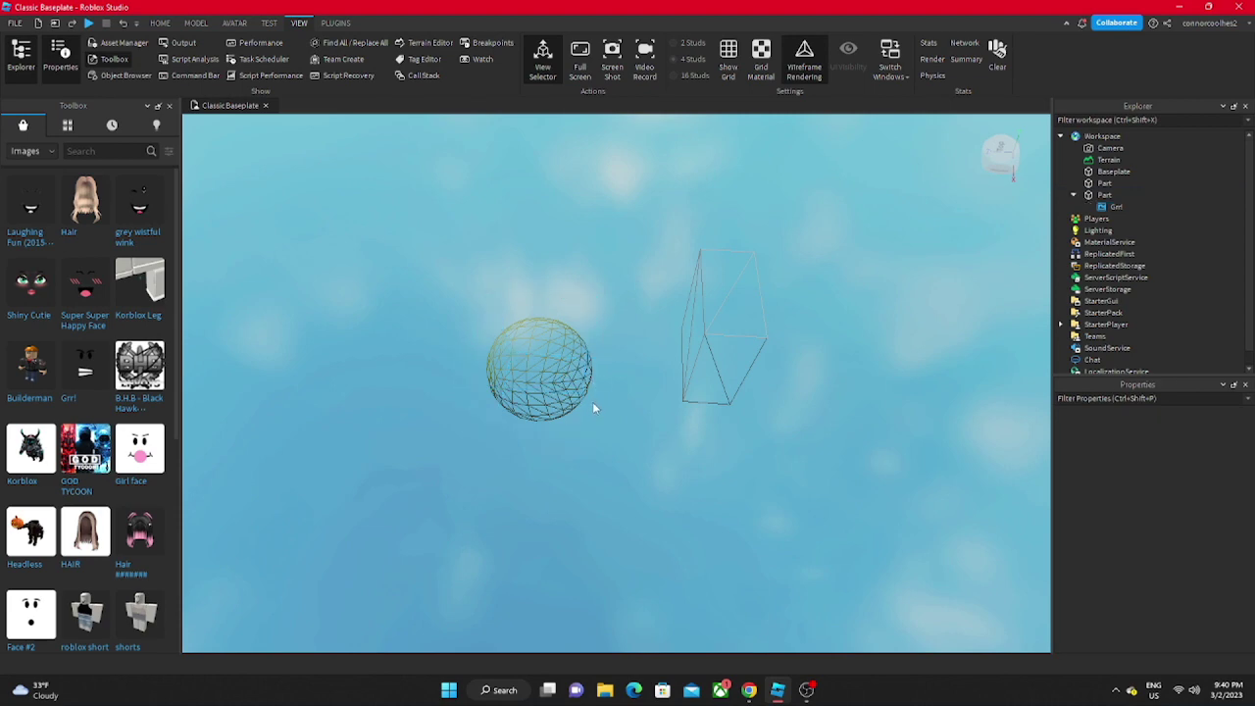
{"action": "scroll", "coordinate": [471, 353], "scroll_direction": "up", "scroll_amount": 5}
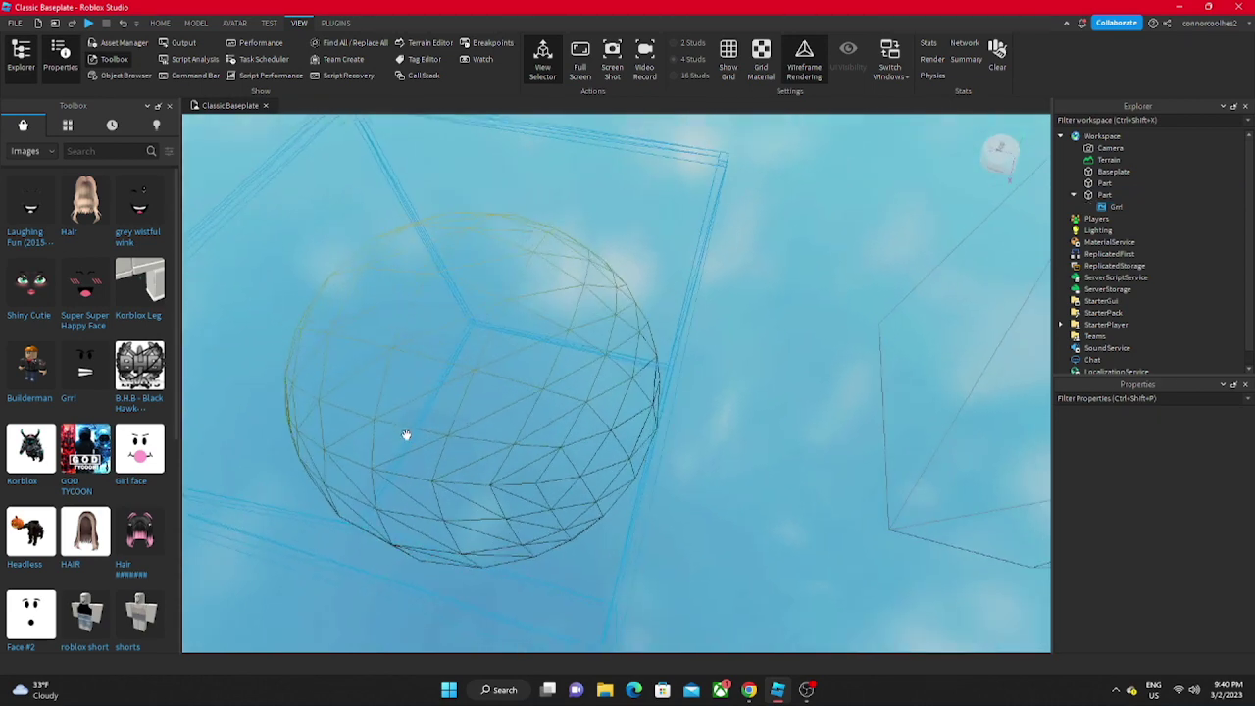
{"action": "right_click_drag", "start_coordinate": [407, 435], "coordinate": [408, 442]}
{"action": "key", "text": "s"}
{"action": "key", "text": "d"}
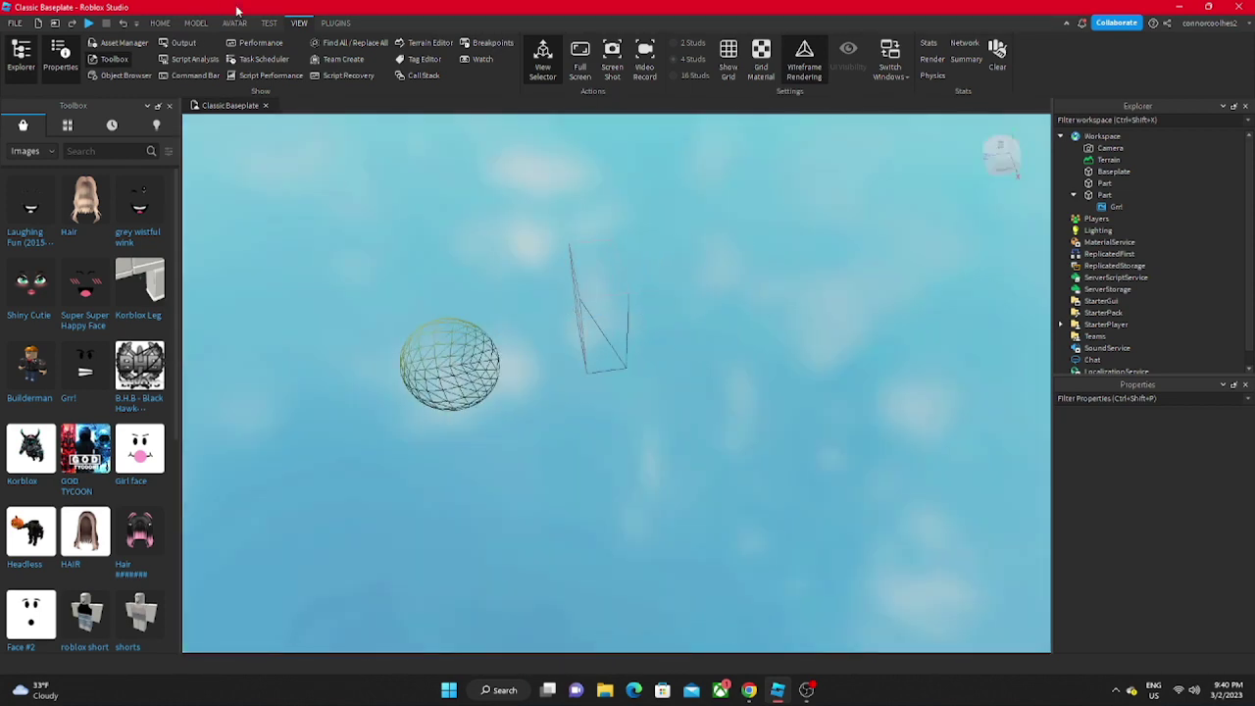
Step: Insert a cylinder part, place it between the sphere and the block, and view its wireframe
{"action": "left_click", "coordinate": [240, 22]}
{"action": "left_click", "coordinate": [161, 22]}
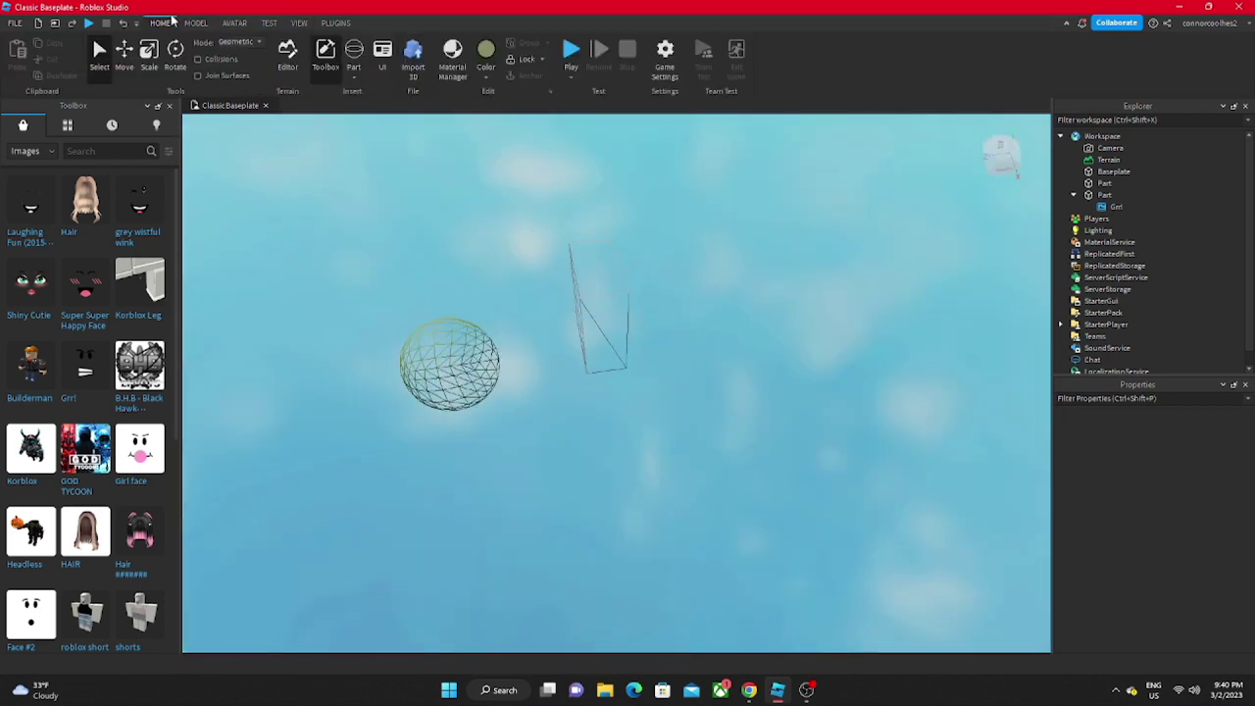
{"action": "left_click", "coordinate": [354, 76]}
{"action": "left_click", "coordinate": [378, 145]}
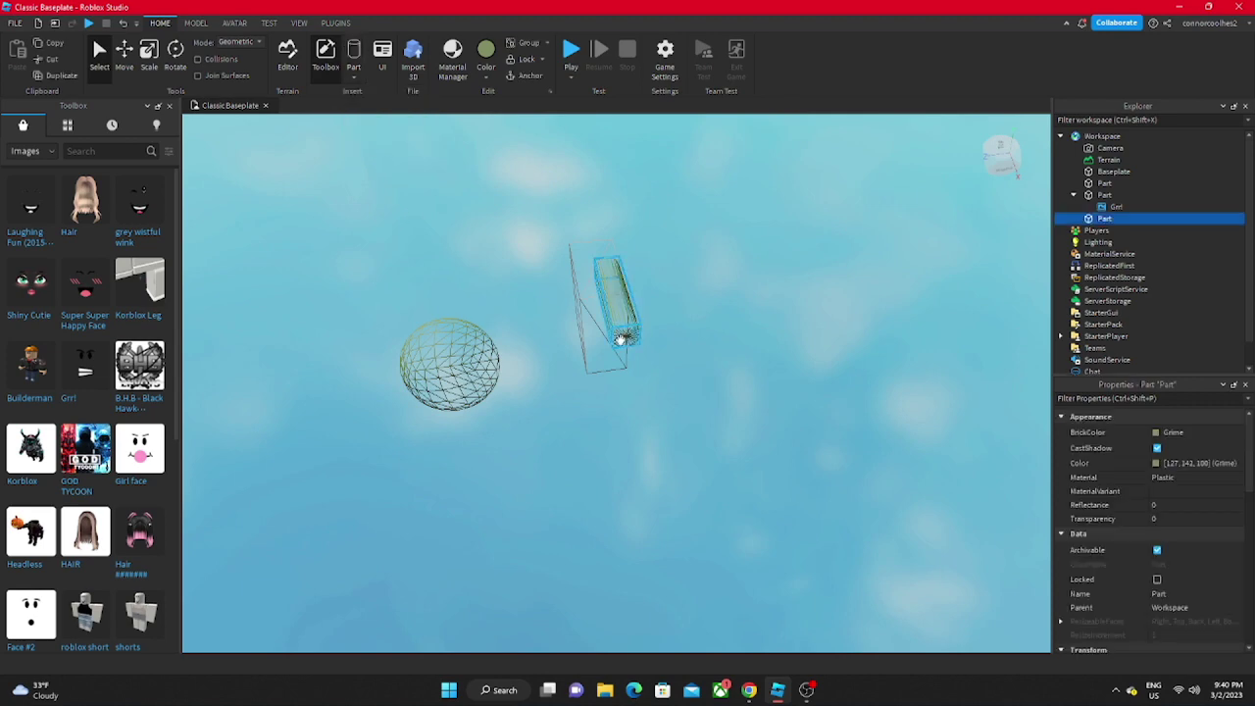
{"action": "left_click_drag", "start_coordinate": [621, 340], "coordinate": [542, 408]}
{"action": "scroll", "coordinate": [505, 477], "scroll_direction": "up", "scroll_amount": 5}
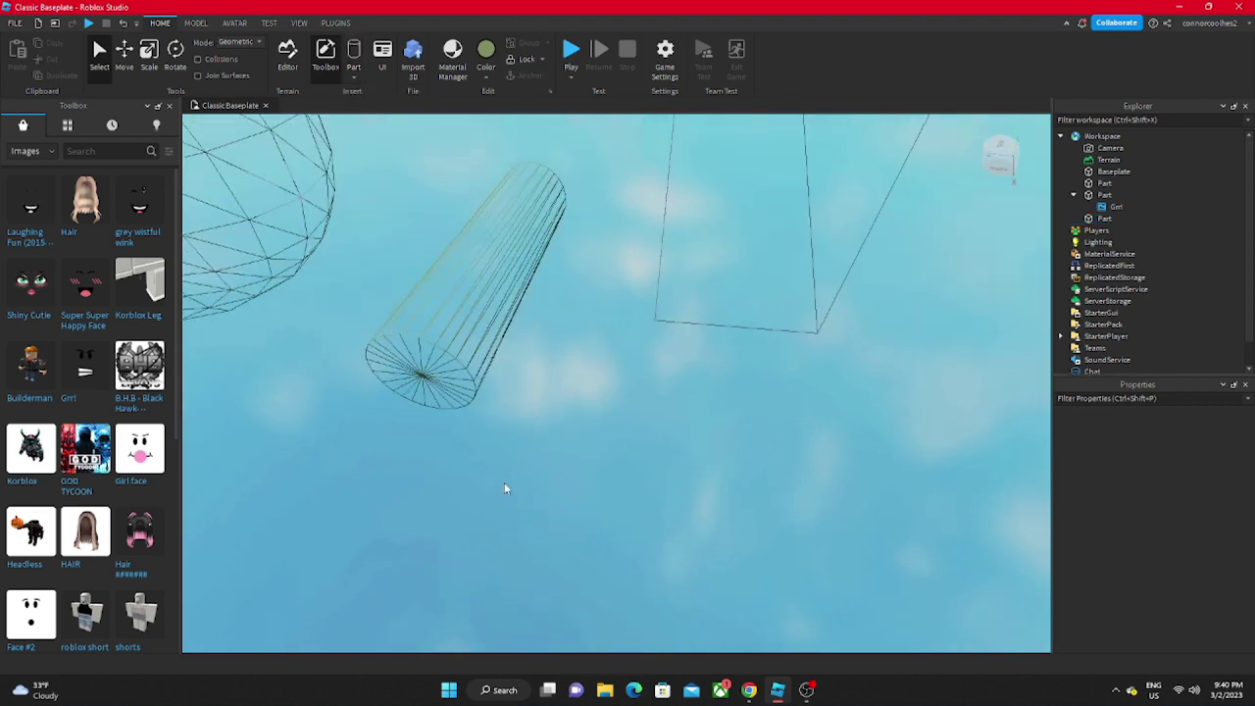
{"action": "right_click_drag", "start_coordinate": [504, 482], "coordinate": [504, 461]}
{"action": "scroll", "coordinate": [504, 481], "scroll_direction": "down", "scroll_amount": 2}
Step: Scale the cylinder up in height and width and move it away from the sphere
{"action": "left_click", "coordinate": [507, 395]}
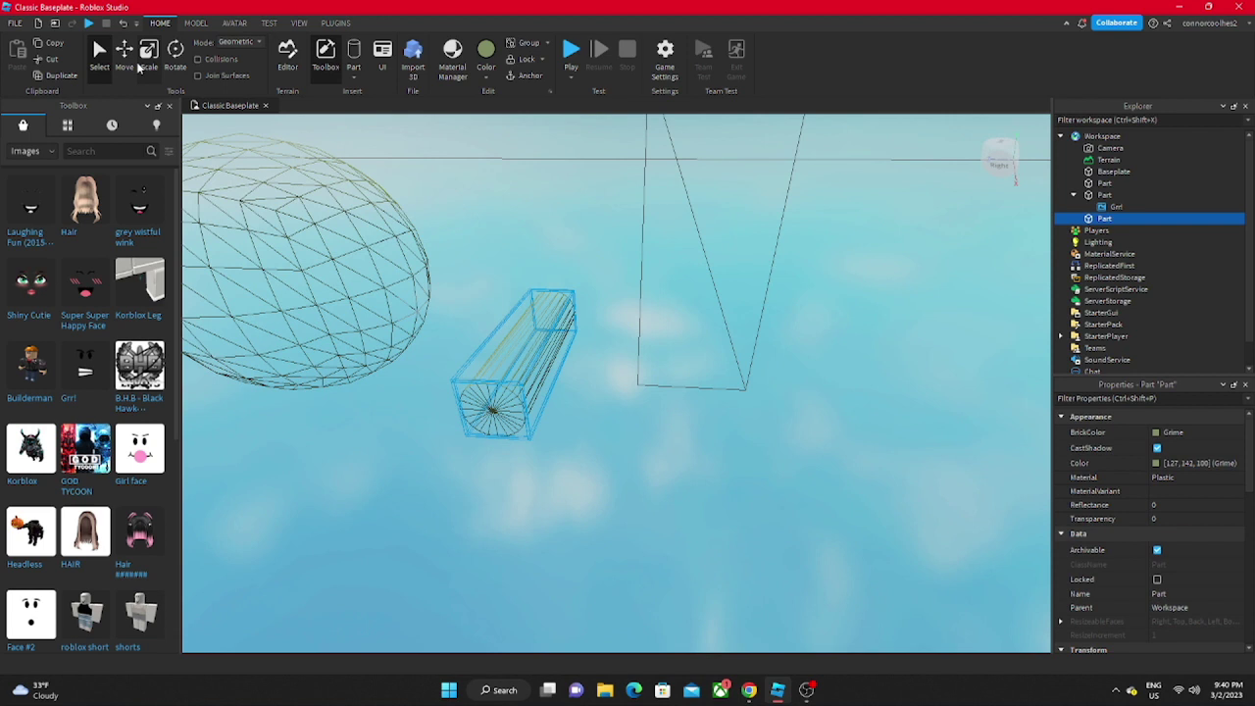
{"action": "left_click", "coordinate": [144, 62]}
{"action": "left_click_drag", "start_coordinate": [531, 296], "coordinate": [507, 187]}
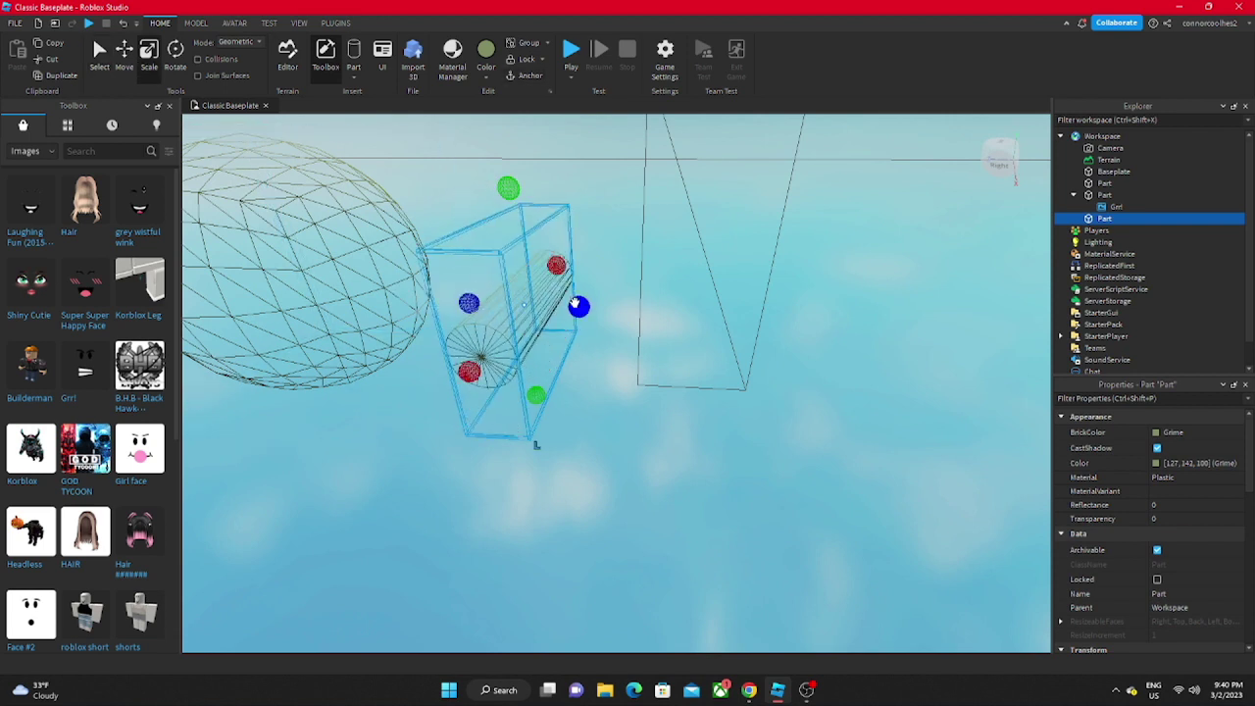
{"action": "left_click_drag", "start_coordinate": [581, 306], "coordinate": [673, 361]}
{"action": "scroll", "coordinate": [673, 361], "scroll_direction": "down", "scroll_amount": 5}
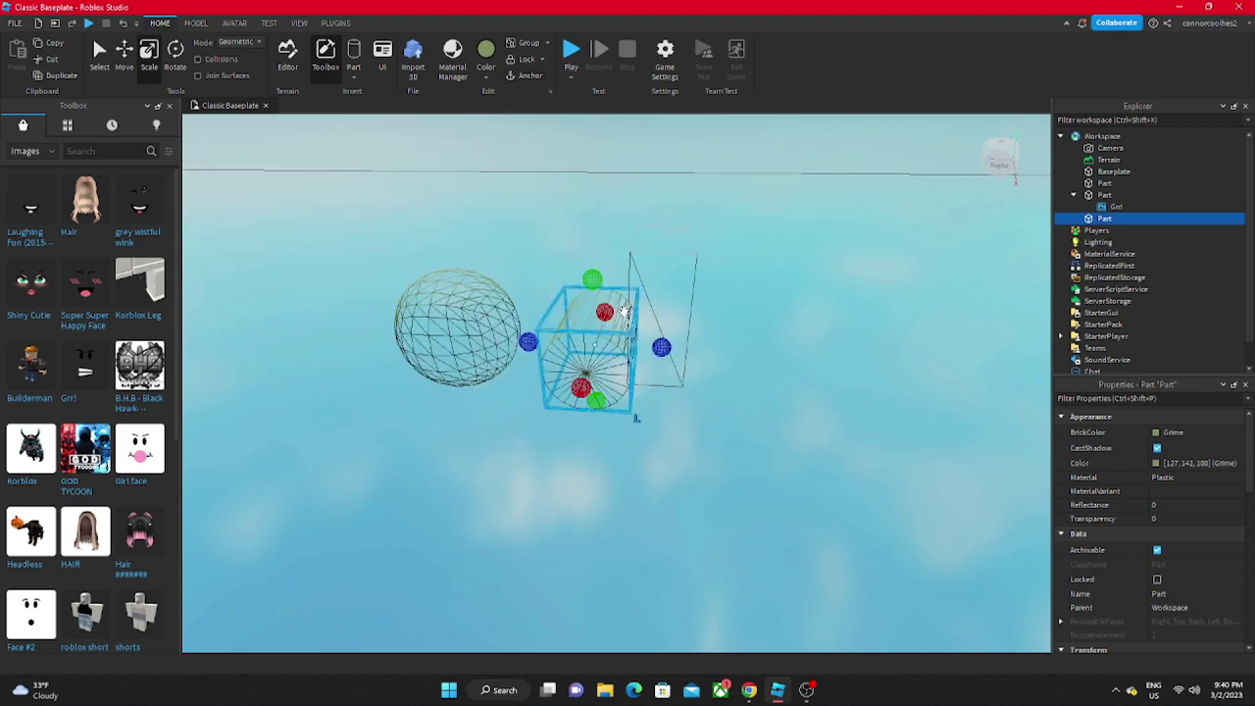
{"action": "left_click_drag", "start_coordinate": [567, 355], "coordinate": [593, 603]}
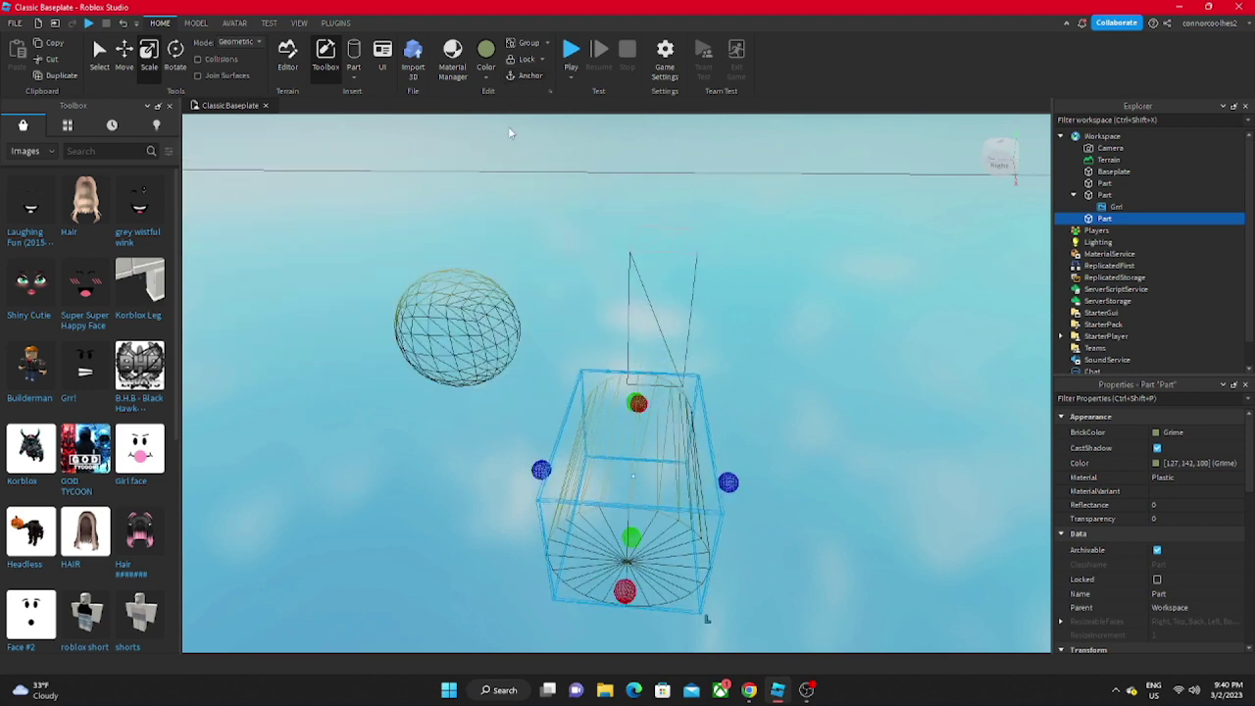
{"action": "right_click_drag", "start_coordinate": [539, 243], "coordinate": [539, 249]}
Step: Select the block, sphere and cylinder together and set their Color to white (255, 255, 255)
{"action": "left_click", "coordinate": [422, 300]}
{"action": "scroll", "coordinate": [419, 310], "scroll_direction": "down", "scroll_amount": 5}
{"action": "left_click_drag", "start_coordinate": [447, 147], "coordinate": [765, 649]}
{"action": "left_click", "coordinate": [1161, 461]}
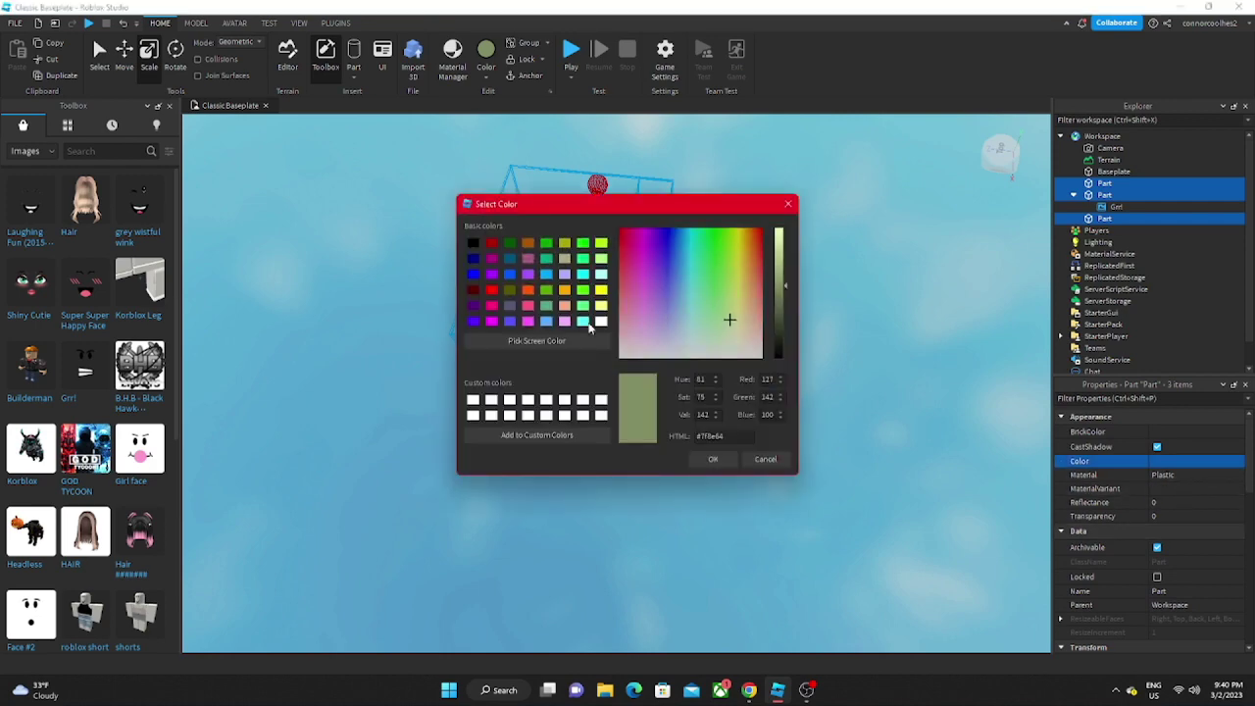
{"action": "left_click", "coordinate": [601, 322]}
{"action": "left_click_drag", "start_coordinate": [578, 212], "coordinate": [589, 343]}
{"action": "left_click", "coordinate": [543, 406]}
{"action": "left_click", "coordinate": [562, 406]}
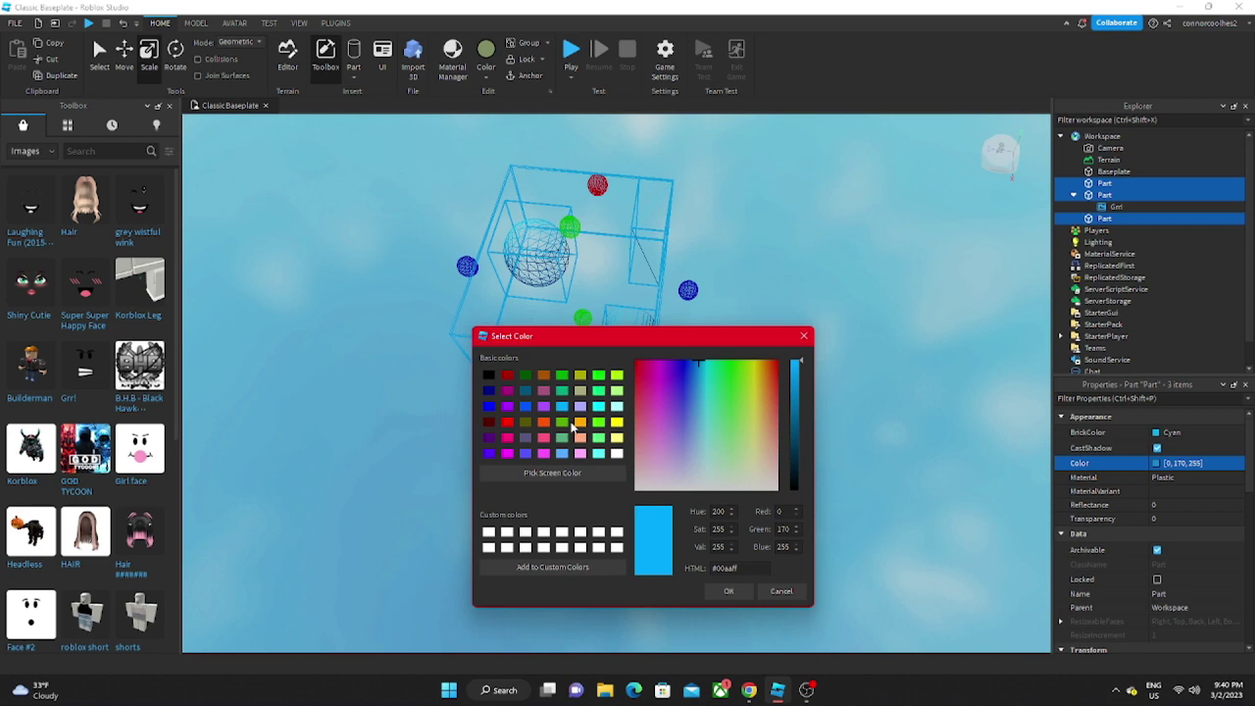
{"action": "left_click", "coordinate": [615, 454]}
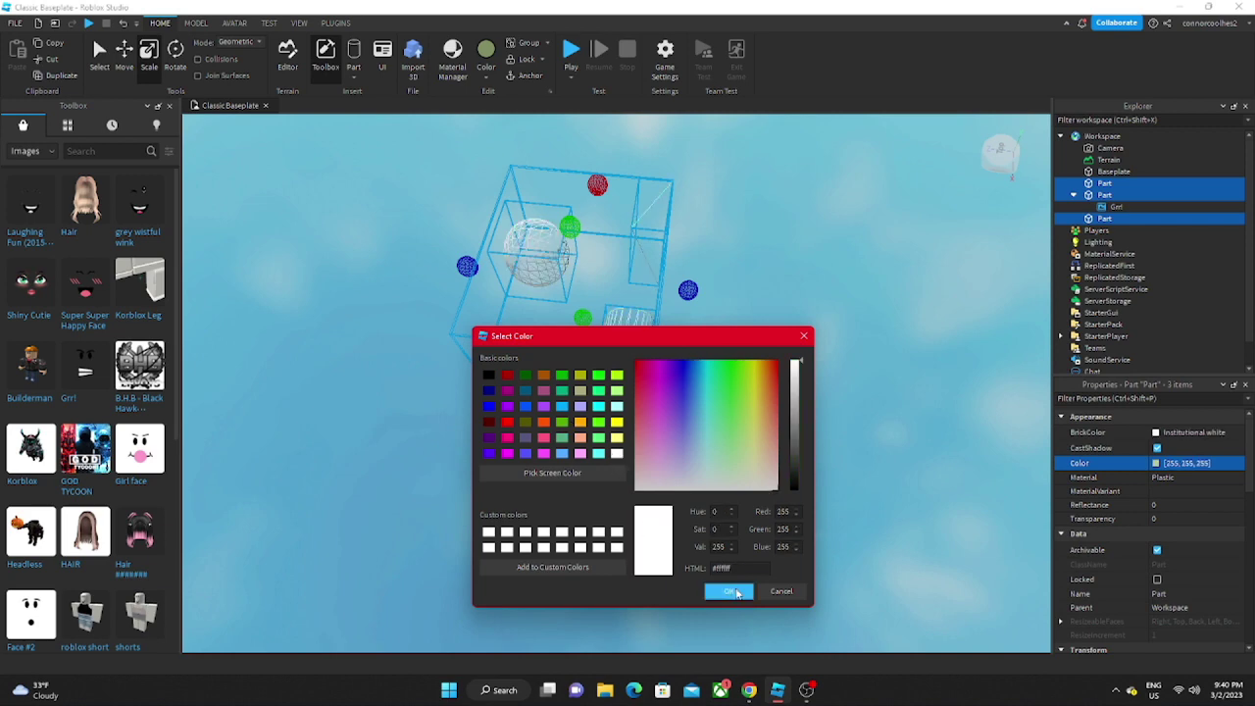
{"action": "left_click", "coordinate": [737, 593]}
Step: Deselect the parts and view their white wireframes up close and from far away
{"action": "left_click", "coordinate": [569, 481]}
{"action": "scroll", "coordinate": [567, 480], "scroll_direction": "up", "scroll_amount": 6}
{"action": "right_click_drag", "start_coordinate": [566, 479], "coordinate": [507, 488]}
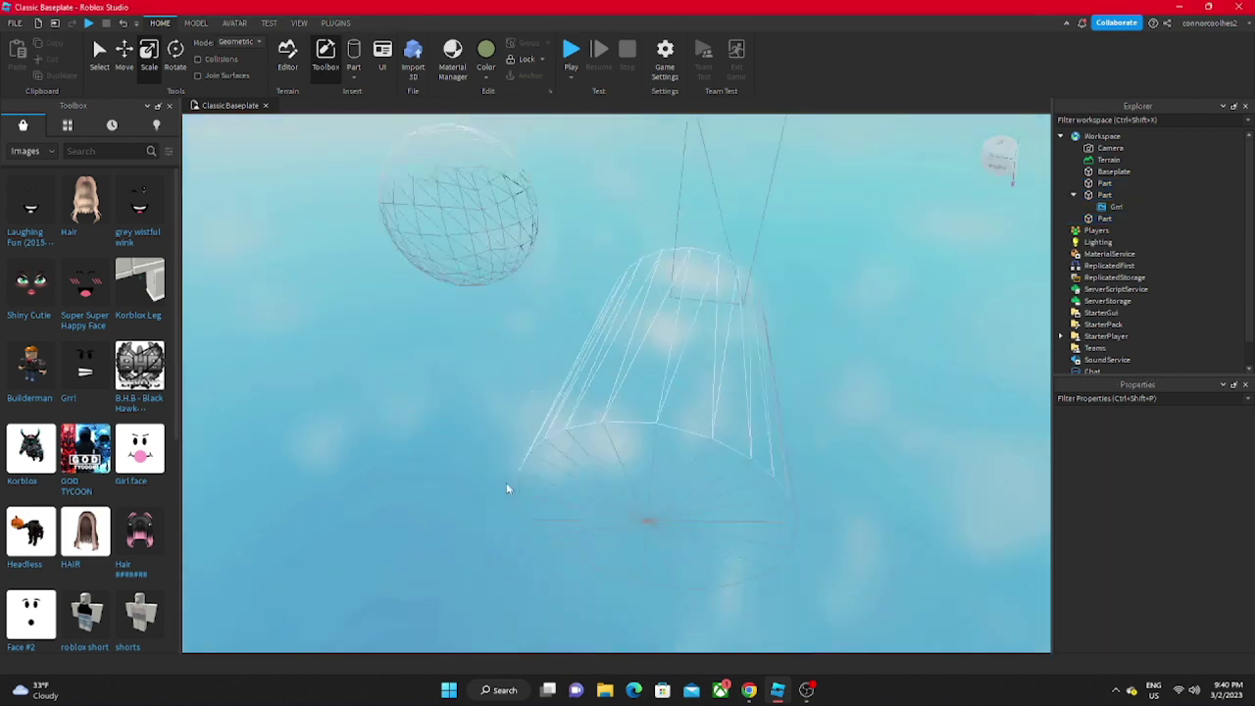
{"action": "scroll", "coordinate": [491, 481], "scroll_direction": "down", "scroll_amount": 10}
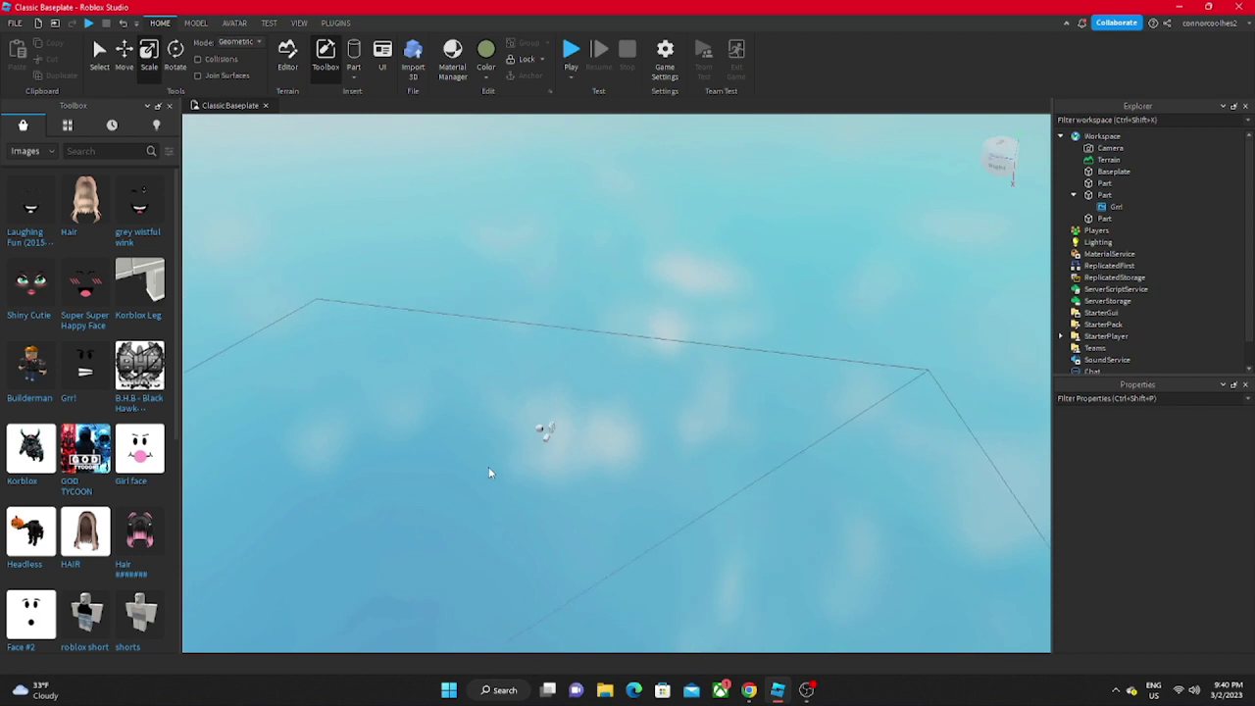
{"action": "scroll", "coordinate": [491, 474], "scroll_direction": "down", "scroll_amount": 4}
{"action": "scroll", "coordinate": [490, 474], "scroll_direction": "up", "scroll_amount": 4}
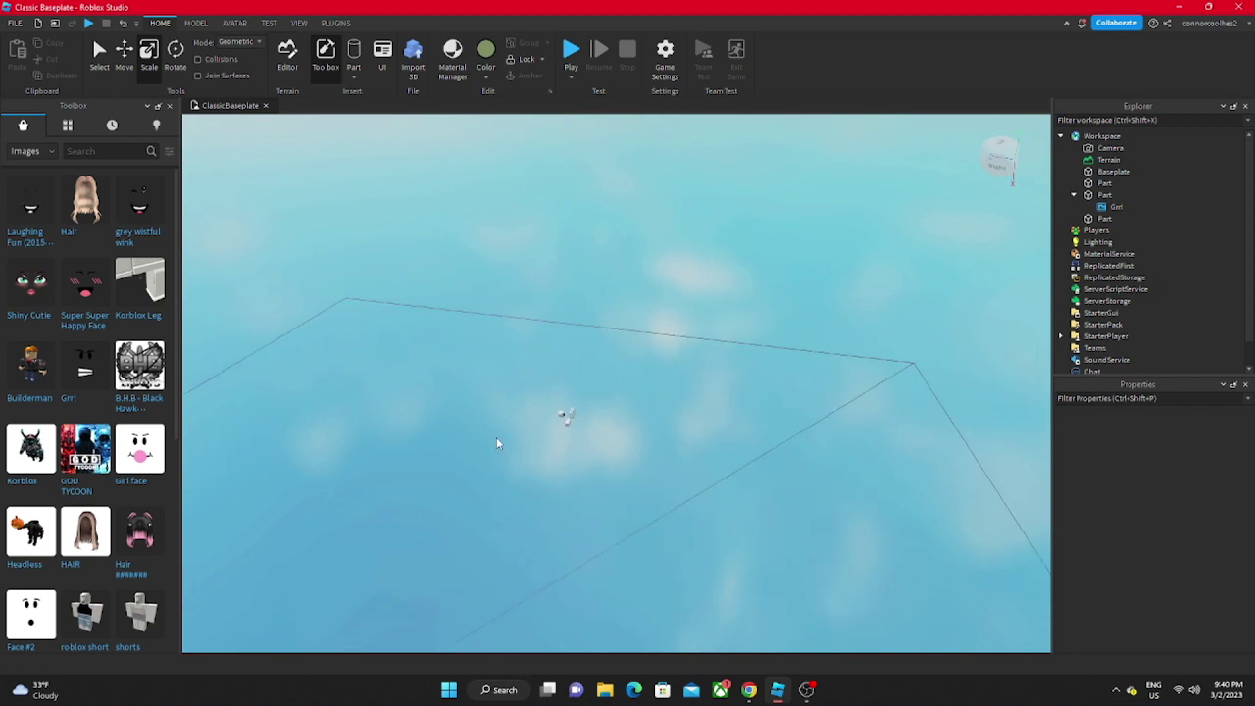
{"action": "scroll", "coordinate": [530, 431], "scroll_direction": "up", "scroll_amount": 10}
Step: Insert a corner wedge part near the sphere and cylinder and select it
{"action": "left_click", "coordinate": [354, 76]}
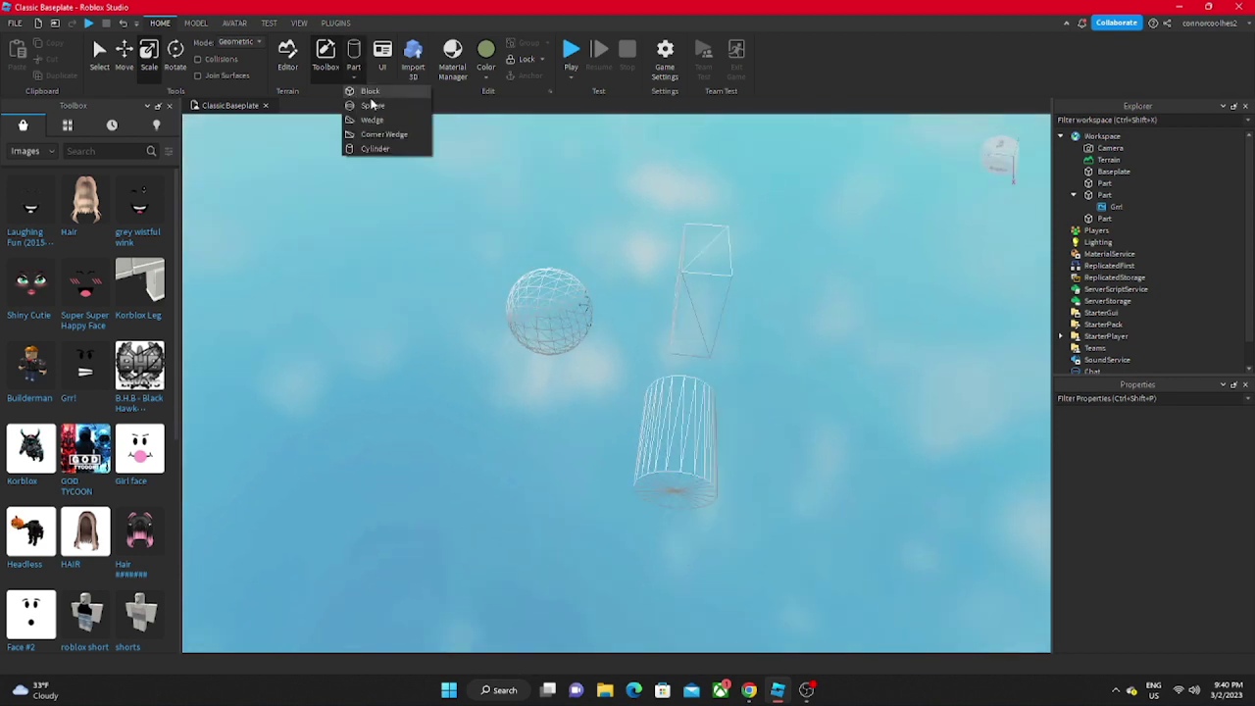
{"action": "left_click", "coordinate": [383, 134]}
{"action": "left_click", "coordinate": [541, 373]}
{"action": "scroll", "coordinate": [589, 383], "scroll_direction": "up", "scroll_amount": 5}
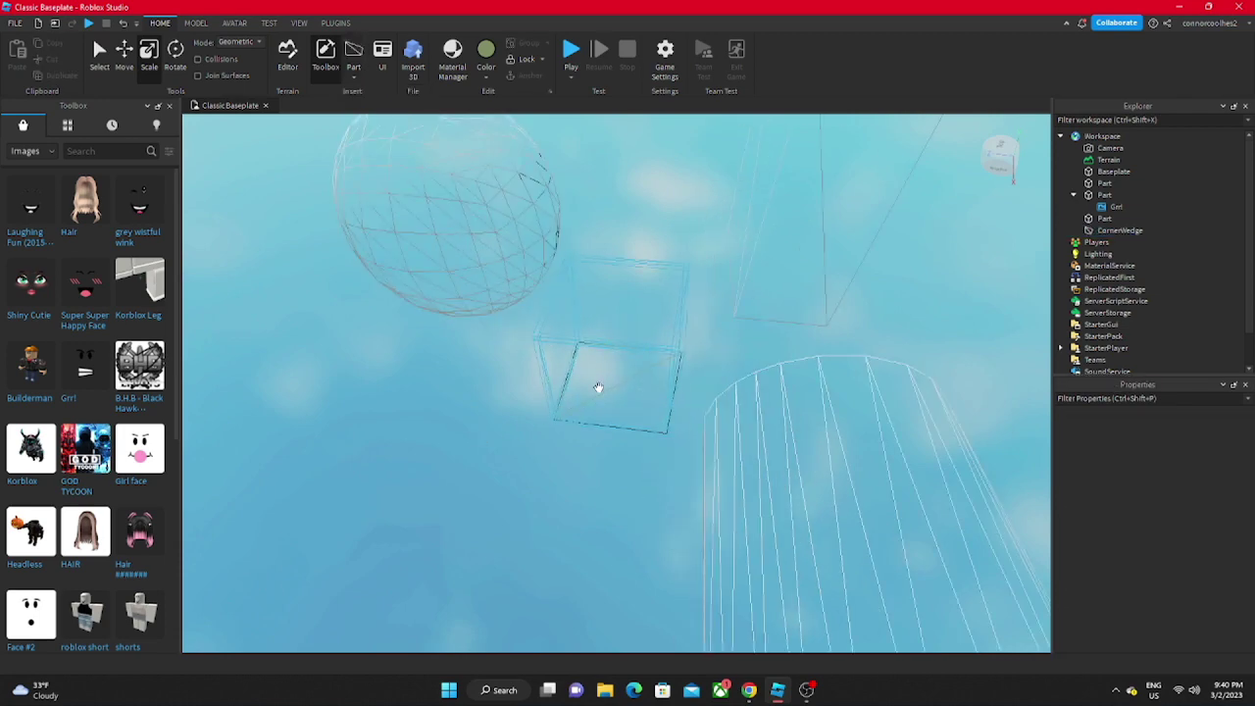
{"action": "left_click_drag", "start_coordinate": [599, 388], "coordinate": [448, 454]}
{"action": "right_click_drag", "start_coordinate": [457, 457], "coordinate": [449, 454]}
{"action": "left_click_drag", "start_coordinate": [448, 454], "coordinate": [588, 280]}
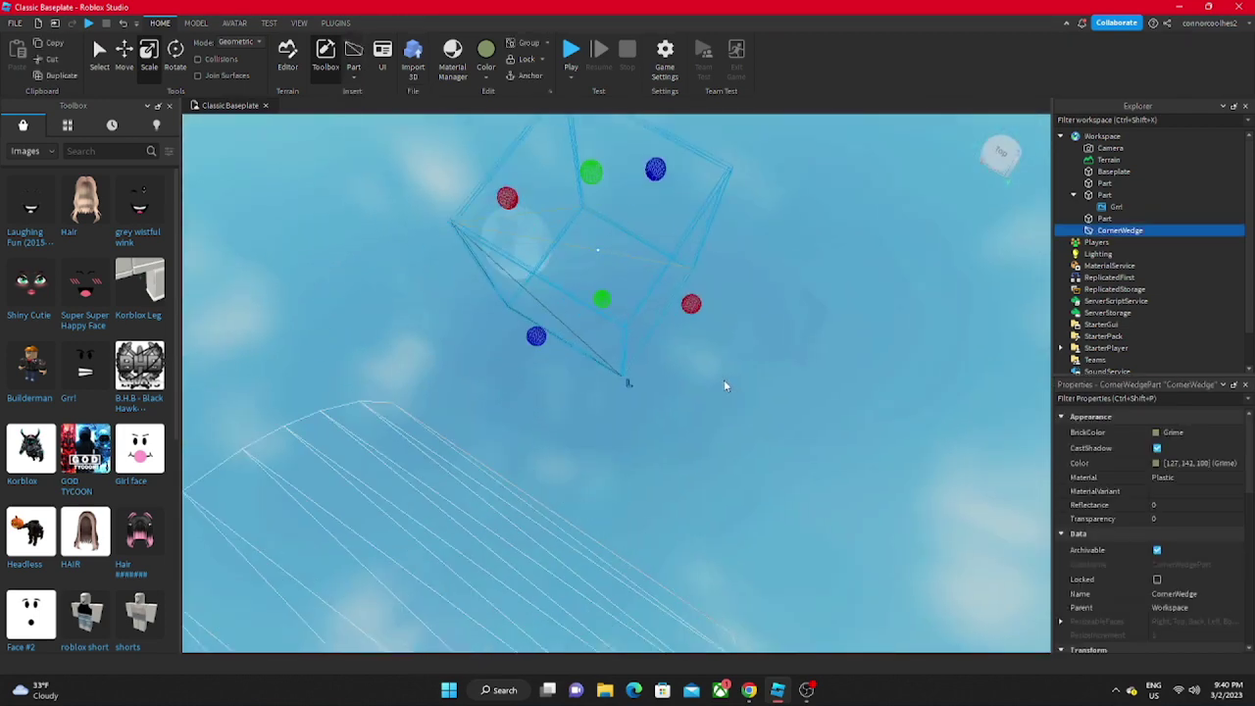
Step: Deselect the corner wedge and inspect its wireframe from several angles
{"action": "right_click_drag", "start_coordinate": [723, 380], "coordinate": [628, 287]}
{"action": "left_click", "coordinate": [618, 281]}
{"action": "right_click_drag", "start_coordinate": [547, 359], "coordinate": [672, 403]}
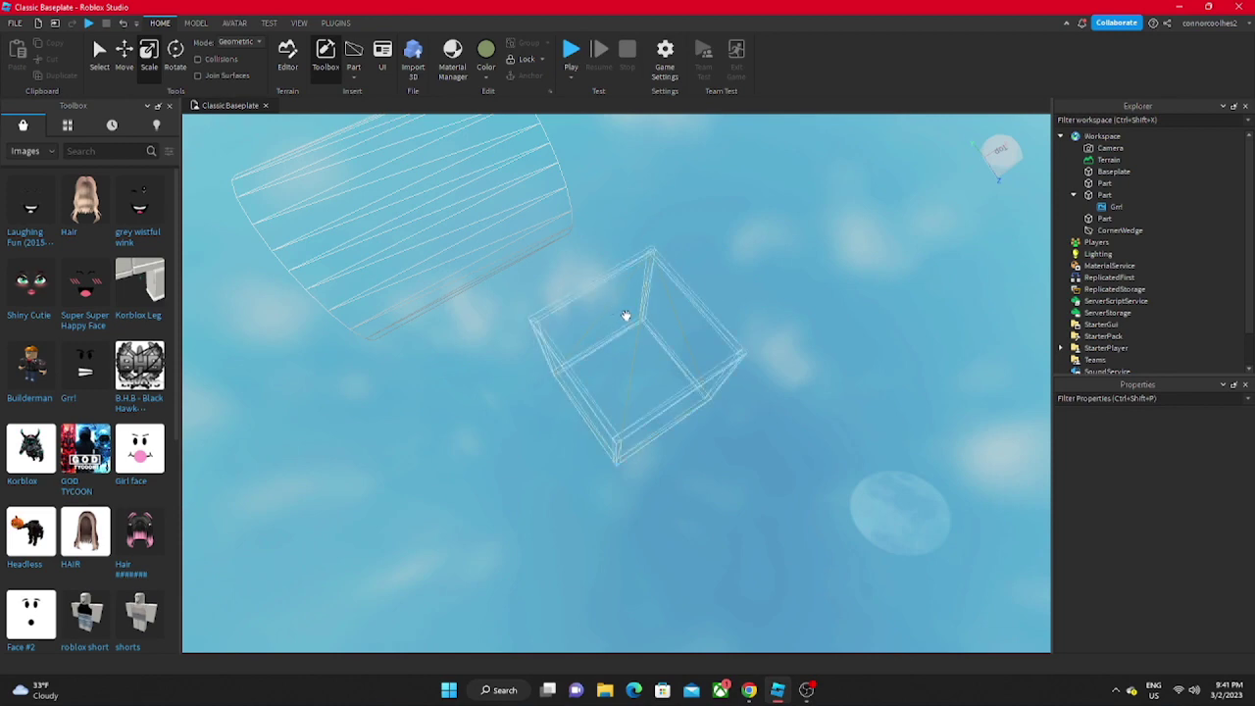
{"action": "right_click_drag", "start_coordinate": [577, 420], "coordinate": [577, 420]}
{"action": "scroll", "coordinate": [577, 420], "scroll_direction": "down", "scroll_amount": 5}
{"action": "key", "text": "d"}
{"action": "key", "text": "w"}
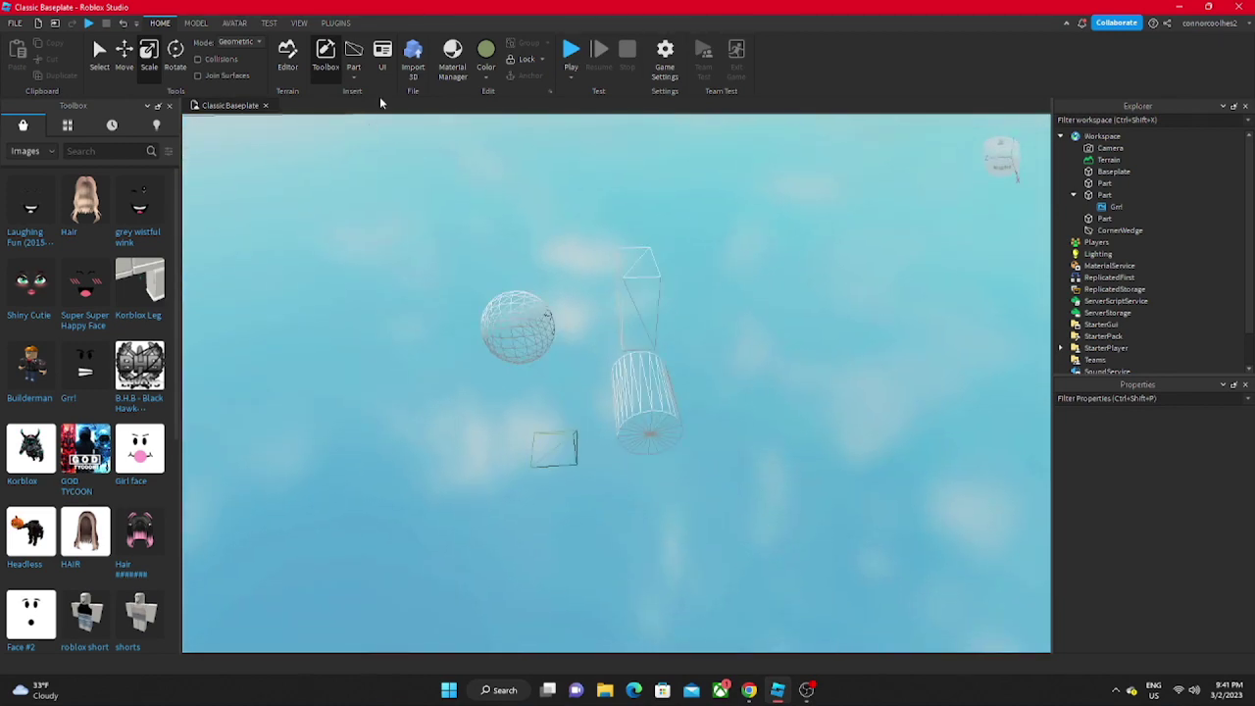
Step: Insert a wedge part, move it near the cylinder and deselect it
{"action": "left_click", "coordinate": [354, 77]}
{"action": "left_click", "coordinate": [380, 126]}
{"action": "left_click", "coordinate": [593, 337]}
{"action": "left_click_drag", "start_coordinate": [615, 364], "coordinate": [734, 467]}
{"action": "key", "text": "d"}
{"action": "key", "text": "w"}
{"action": "left_click", "coordinate": [462, 444]}
Step: Examine the wedge's wireframe from the side at different distances
{"action": "right_click_drag", "start_coordinate": [463, 449], "coordinate": [504, 312]}
{"action": "key", "text": "s"}
{"action": "key", "text": "w"}
{"action": "key", "text": "s"}
{"action": "key", "text": "w"}
{"action": "right_click_drag", "start_coordinate": [525, 461], "coordinate": [525, 453]}
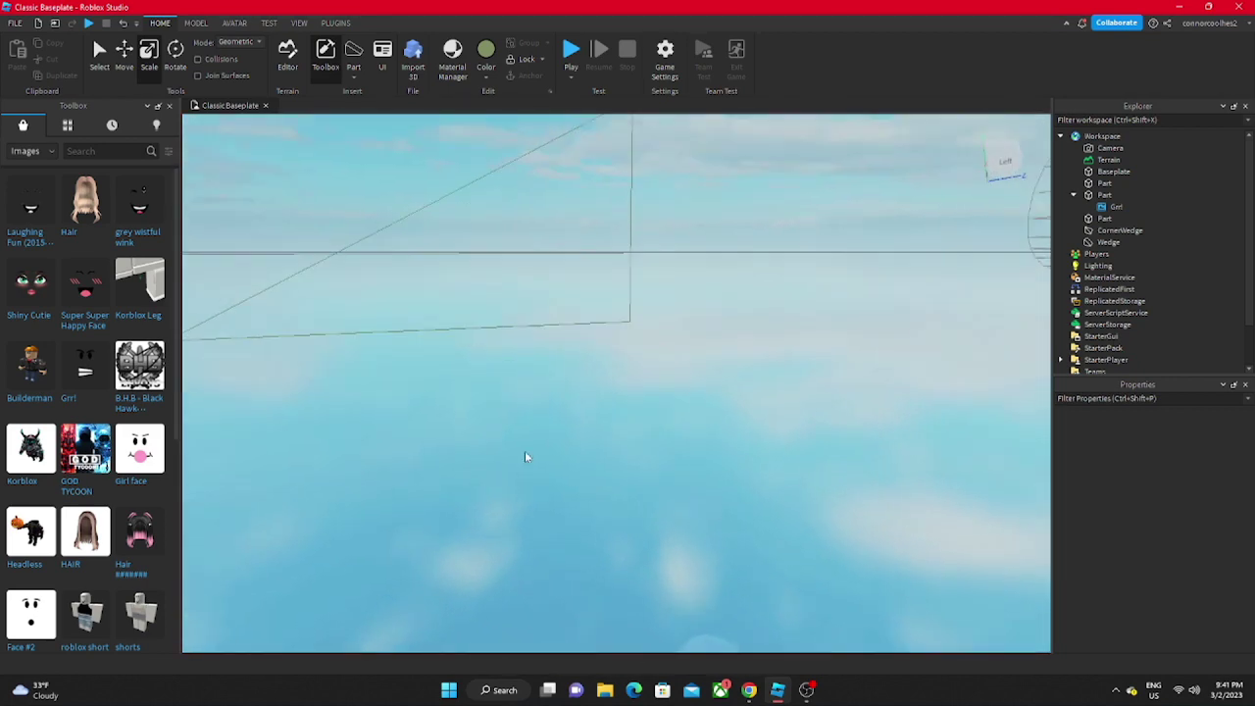
{"action": "key", "text": "s"}
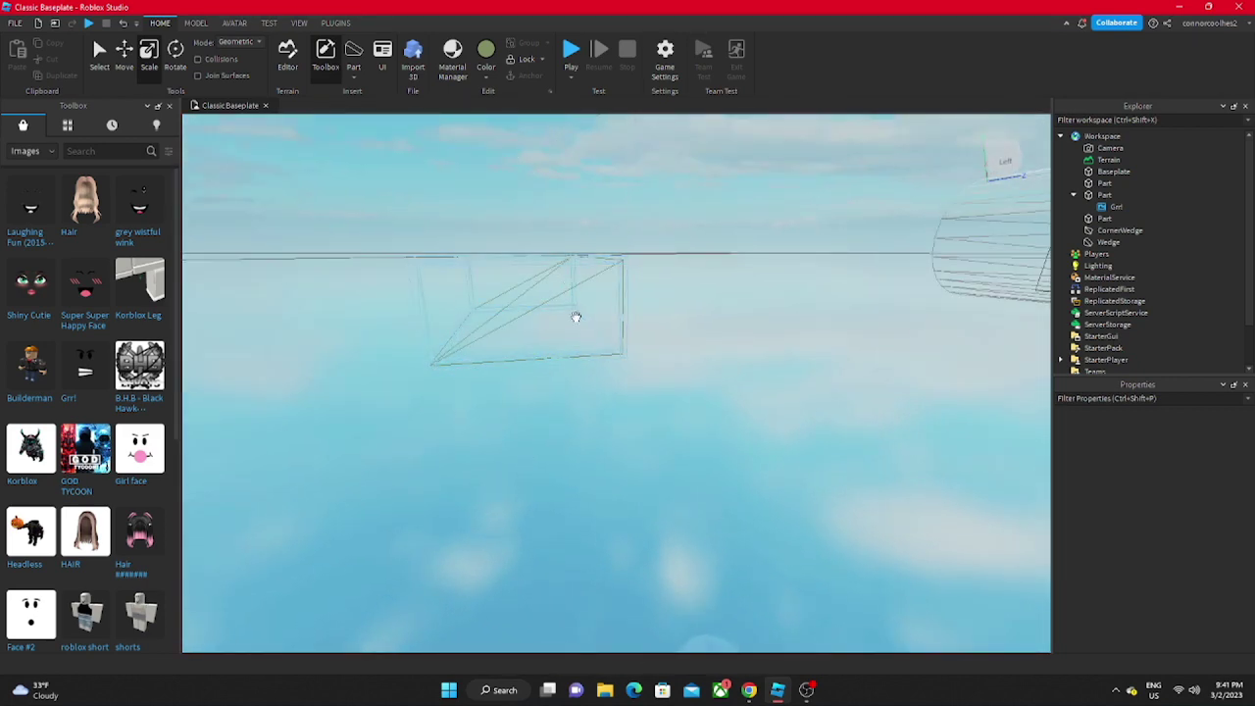
Step: Duplicate the wedge and rotate the copy so that the two wedges form a block
{"action": "left_click", "coordinate": [576, 316]}
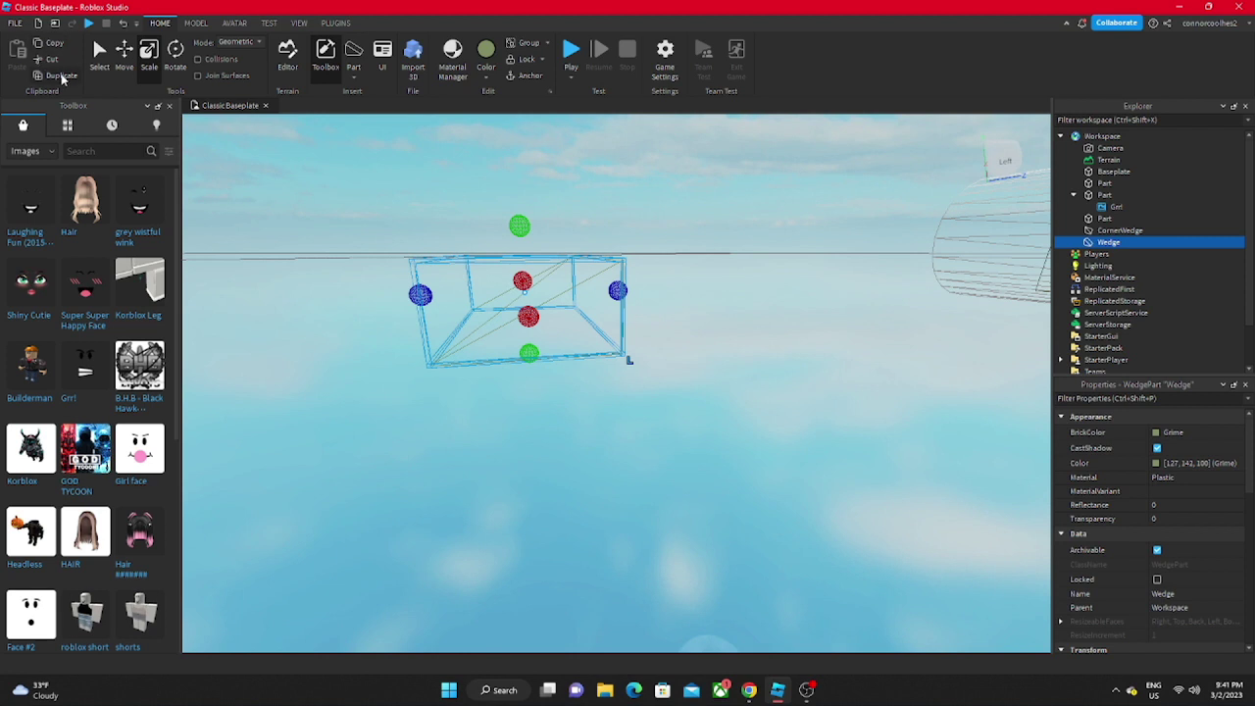
{"action": "left_click", "coordinate": [62, 76]}
{"action": "left_click", "coordinate": [175, 54]}
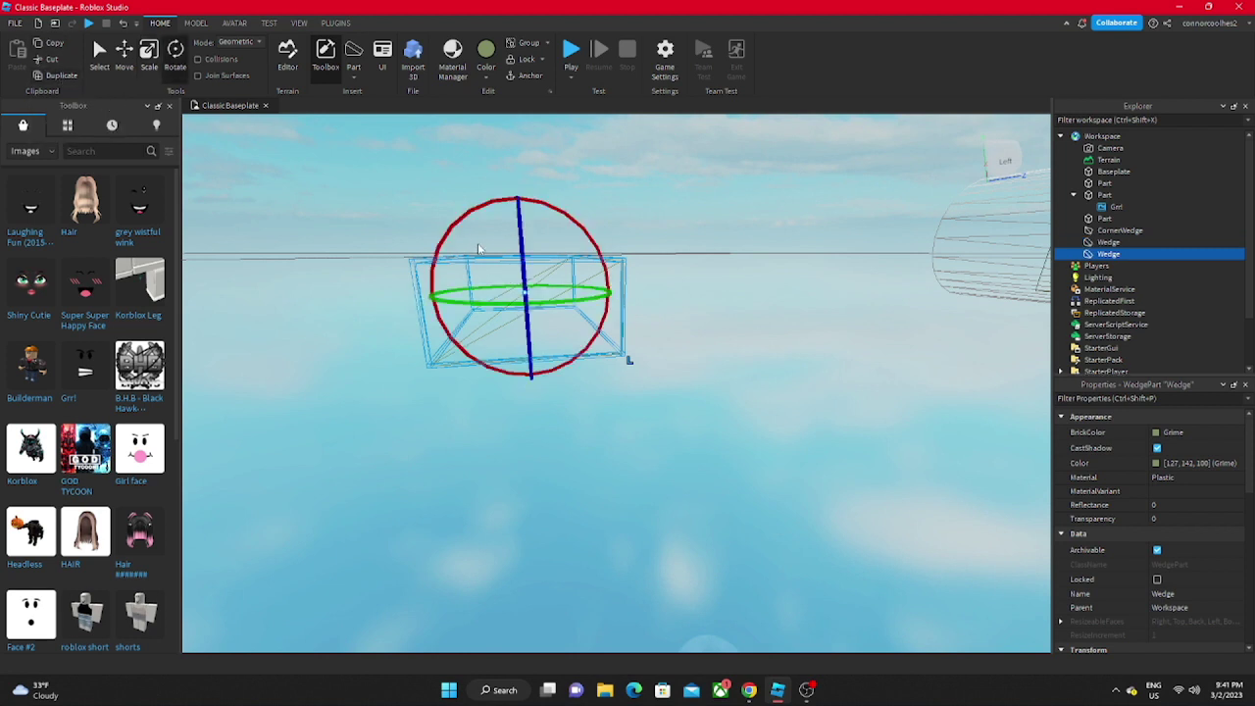
{"action": "left_click_drag", "start_coordinate": [444, 236], "coordinate": [637, 378]}
{"action": "left_click", "coordinate": [639, 425]}
{"action": "right_click_drag", "start_coordinate": [638, 425], "coordinate": [574, 382]}
{"action": "key", "text": "s"}
Step: Move the tall block against the wedge pair, deselect it and inspect the wireframes from the side and above
{"action": "left_click_drag", "start_coordinate": [501, 287], "coordinate": [586, 412]}
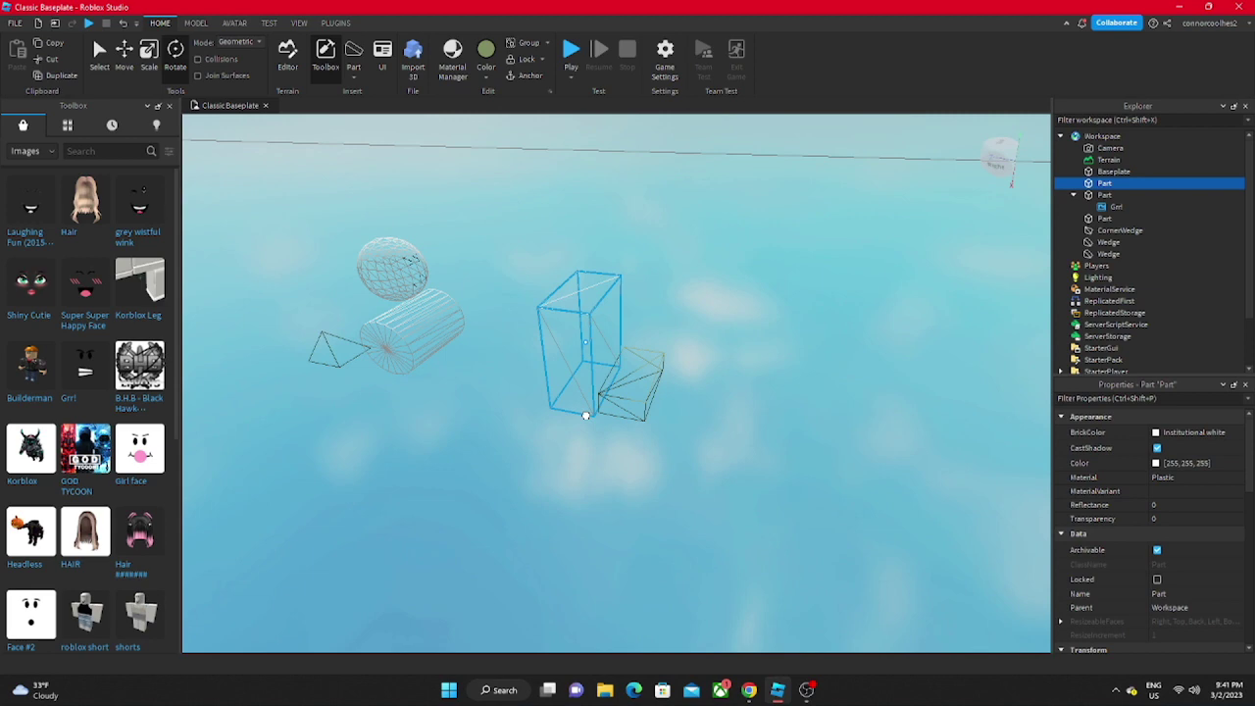
{"action": "left_click", "coordinate": [516, 505]}
{"action": "key", "text": "w"}
{"action": "right_click_drag", "start_coordinate": [517, 505], "coordinate": [518, 503]}
{"action": "key", "text": "s"}
{"action": "scroll", "coordinate": [517, 503], "scroll_direction": "down", "scroll_amount": 1}
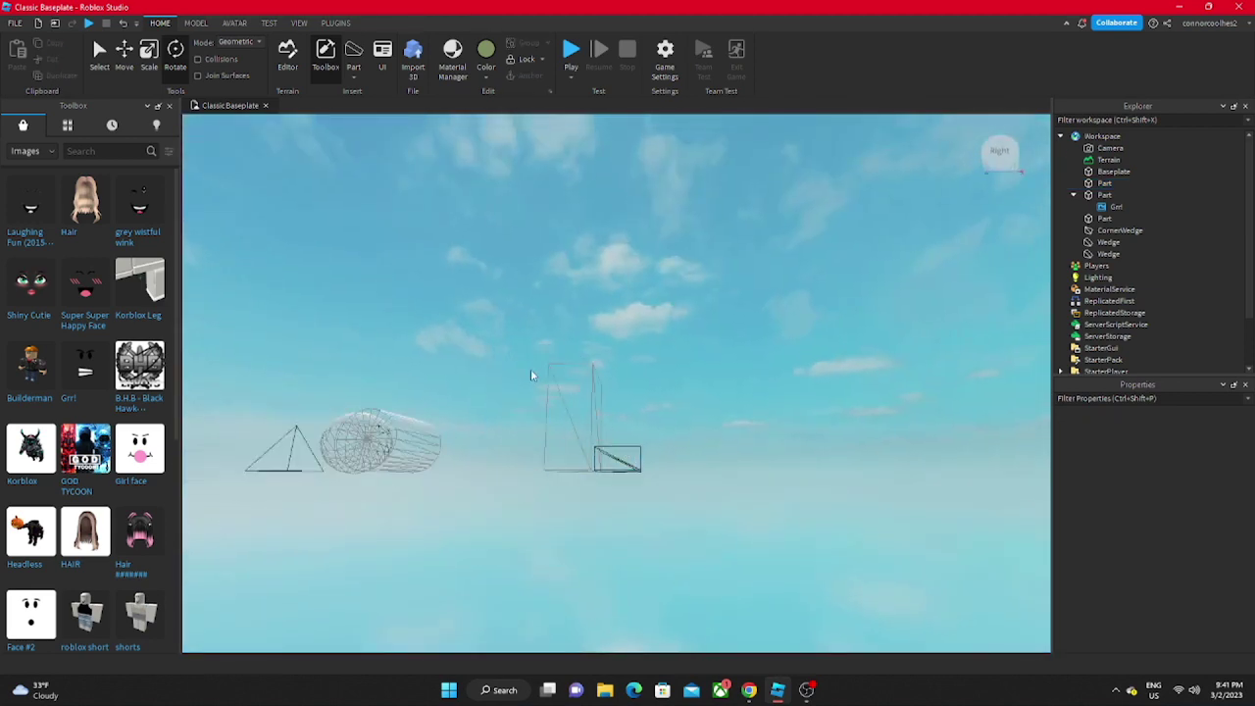
{"action": "right_click_drag", "start_coordinate": [531, 369], "coordinate": [532, 406]}
{"action": "scroll", "coordinate": [533, 406], "scroll_direction": "up", "scroll_amount": 1}
{"action": "scroll", "coordinate": [560, 524], "scroll_direction": "up", "scroll_amount": 1}
{"action": "scroll", "coordinate": [560, 524], "scroll_direction": "down", "scroll_amount": 1}
{"action": "right_click_drag", "start_coordinate": [466, 454], "coordinate": [459, 435]}
Step: Turn off wireframe rendering and view the block and wedges as solid parts up close
{"action": "left_click", "coordinate": [334, 22]}
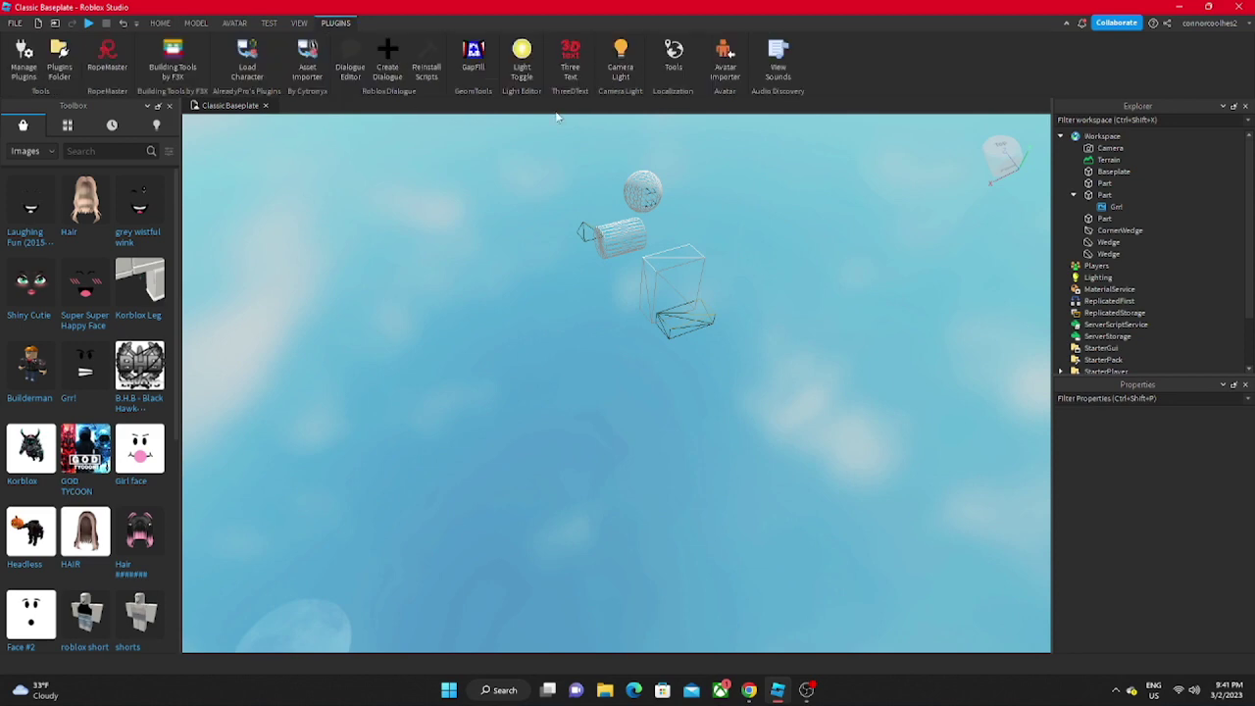
{"action": "left_click", "coordinate": [299, 22]}
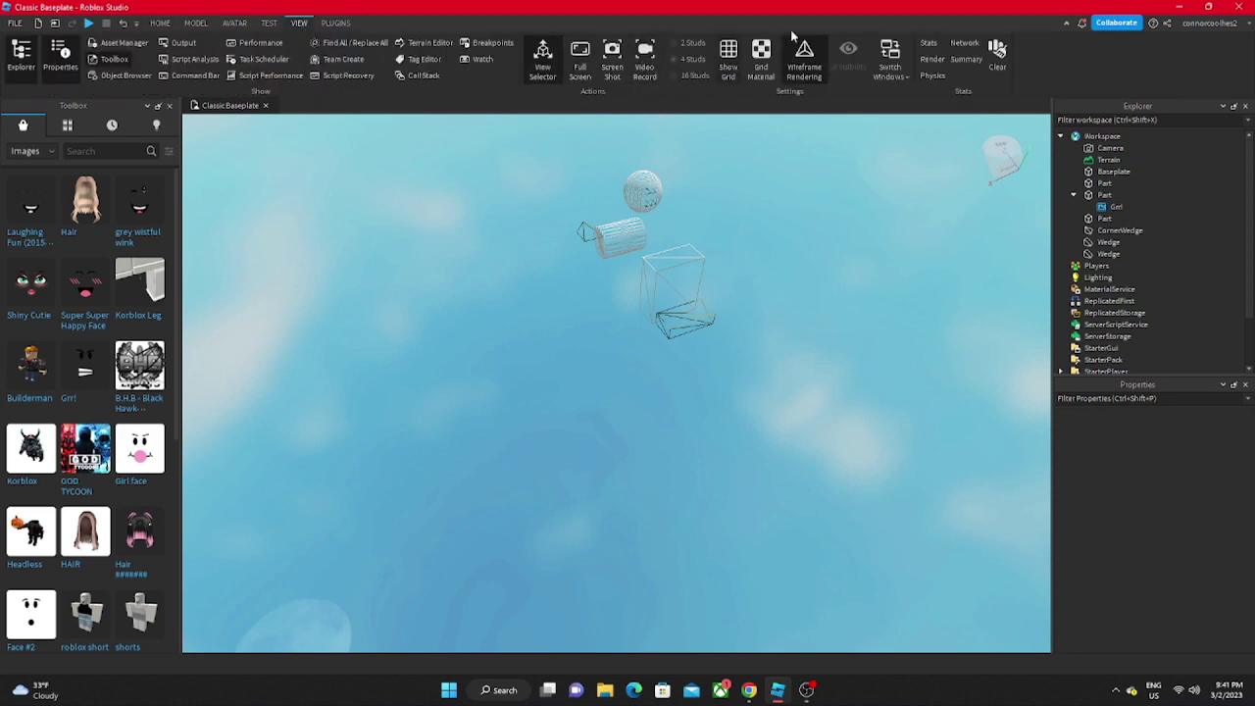
{"action": "left_click", "coordinate": [808, 61]}
{"action": "scroll", "coordinate": [588, 284], "scroll_direction": "up", "scroll_amount": 3}
{"action": "right_click_drag", "start_coordinate": [574, 307], "coordinate": [379, 364]}
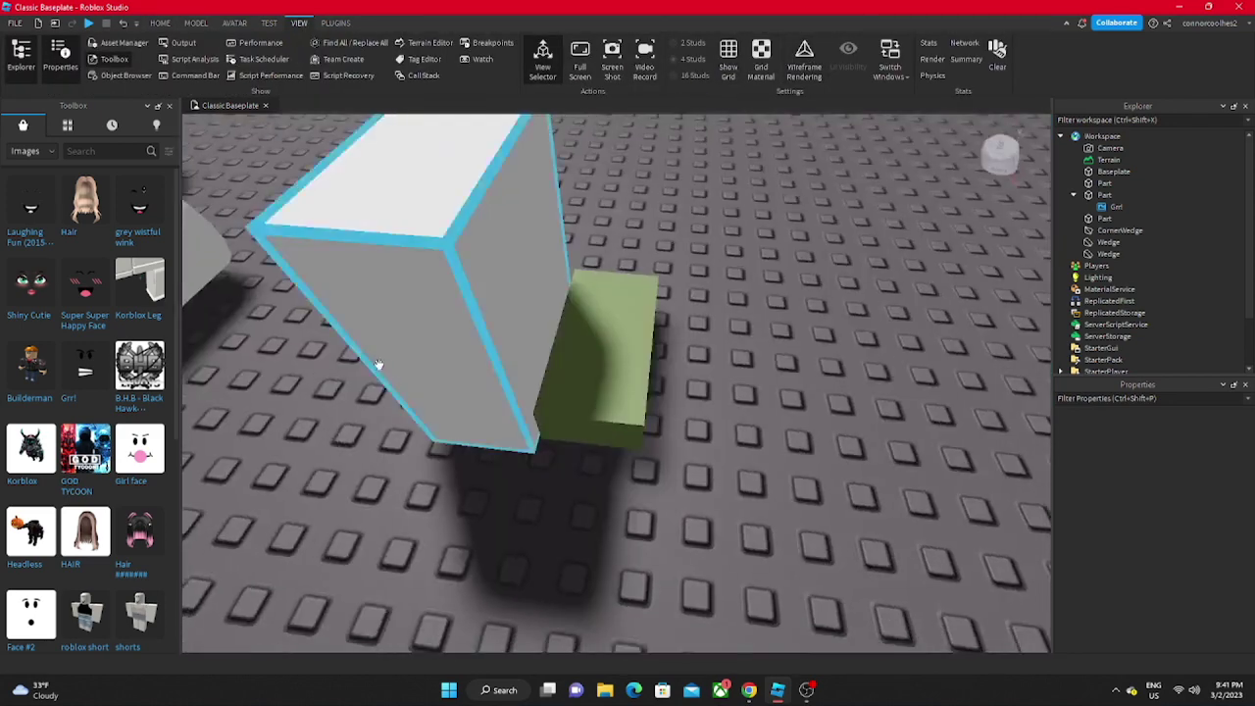
Step: Move the tall block away from the wedges and delete the upper wedge of the pair
{"action": "left_click_drag", "start_coordinate": [378, 364], "coordinate": [406, 266]}
{"action": "left_click", "coordinate": [428, 422]}
{"action": "scroll", "coordinate": [432, 464], "scroll_direction": "up", "scroll_amount": 3}
{"action": "scroll", "coordinate": [432, 464], "scroll_direction": "down", "scroll_amount": 10}
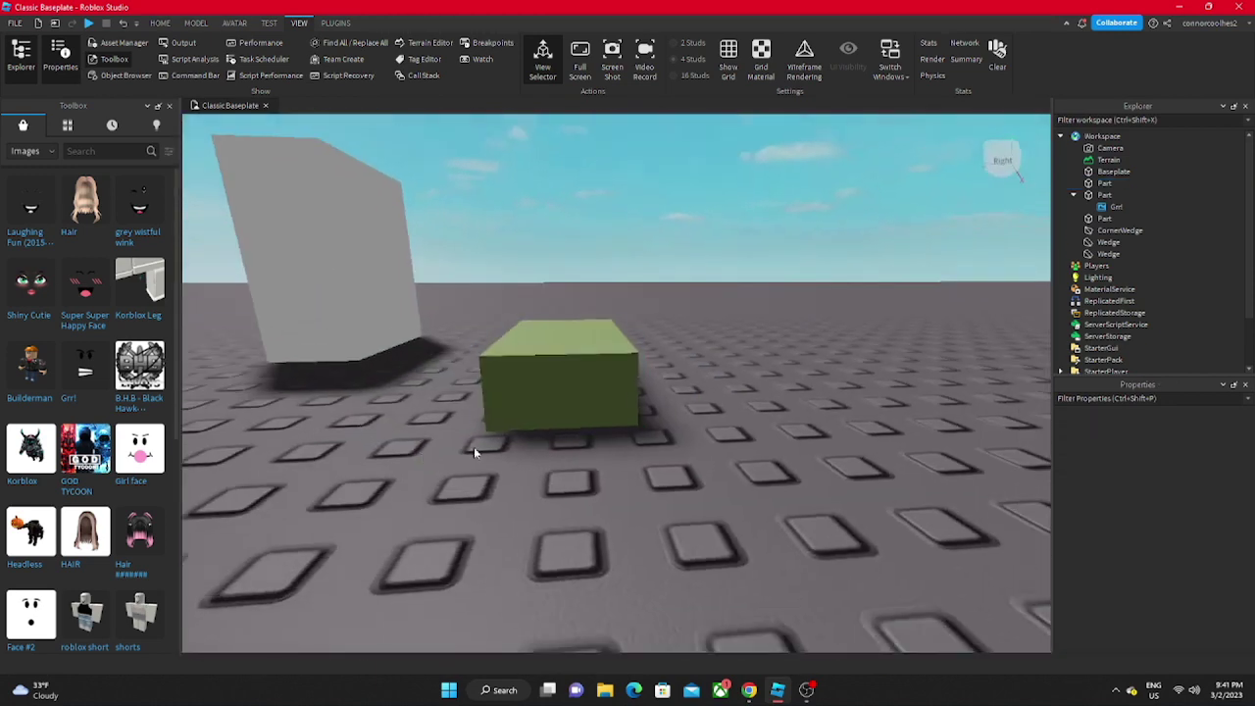
{"action": "left_click", "coordinate": [607, 365]}
{"action": "key", "text": "Delete"}
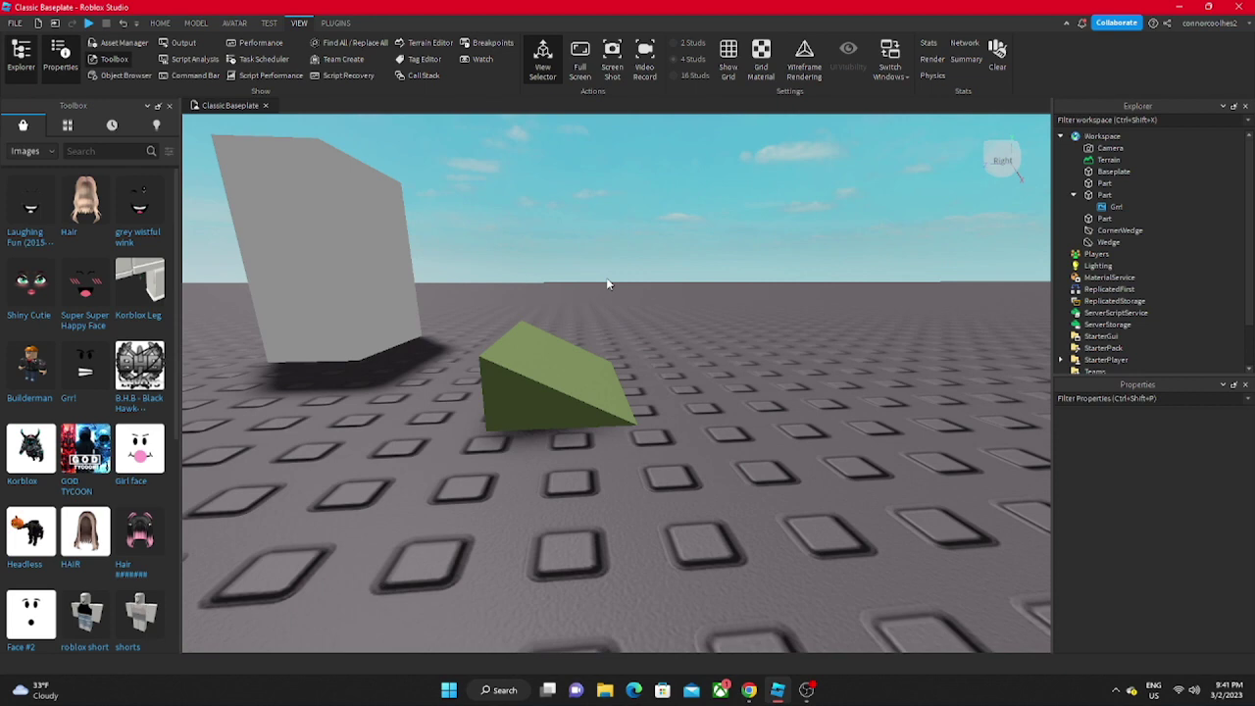
Step: Bring all the parts into view and switch the Toolbox category to Meshes
{"action": "scroll", "coordinate": [608, 284], "scroll_direction": "down", "scroll_amount": 10}
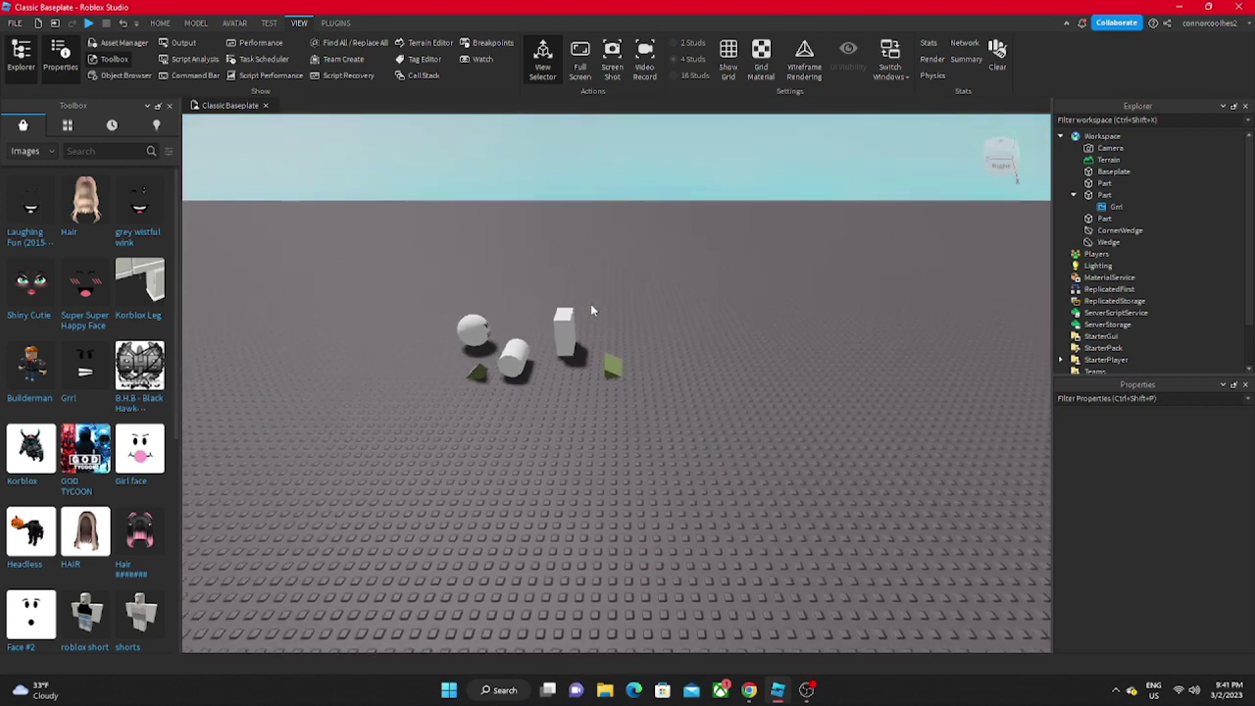
{"action": "scroll", "coordinate": [590, 300], "scroll_direction": "up", "scroll_amount": 5}
{"action": "scroll", "coordinate": [461, 153], "scroll_direction": "down", "scroll_amount": 4}
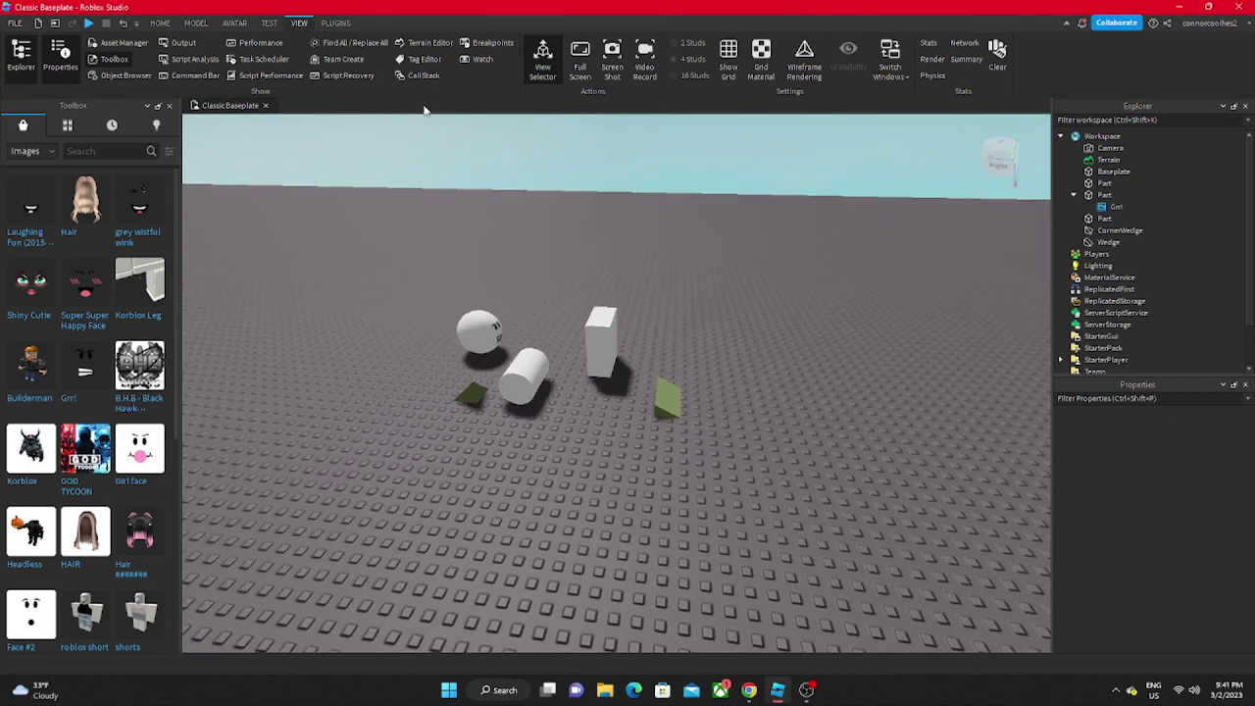
{"action": "left_click", "coordinate": [159, 22]}
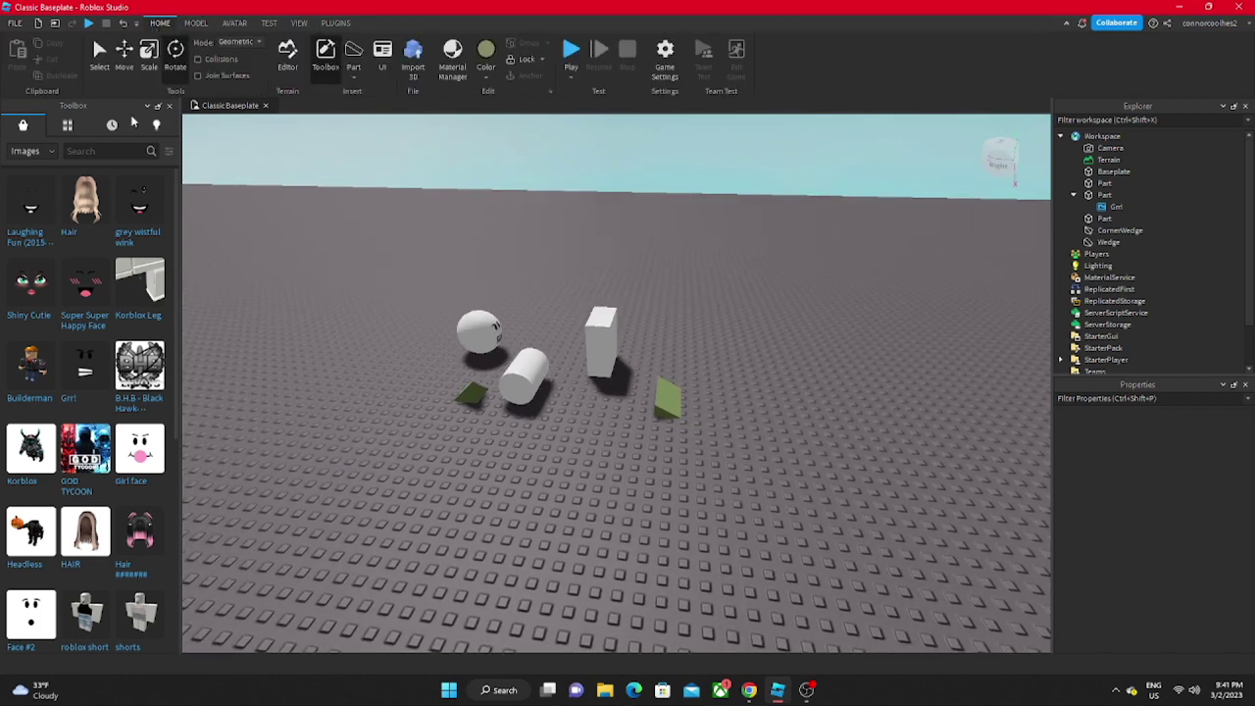
{"action": "left_click", "coordinate": [26, 231]}
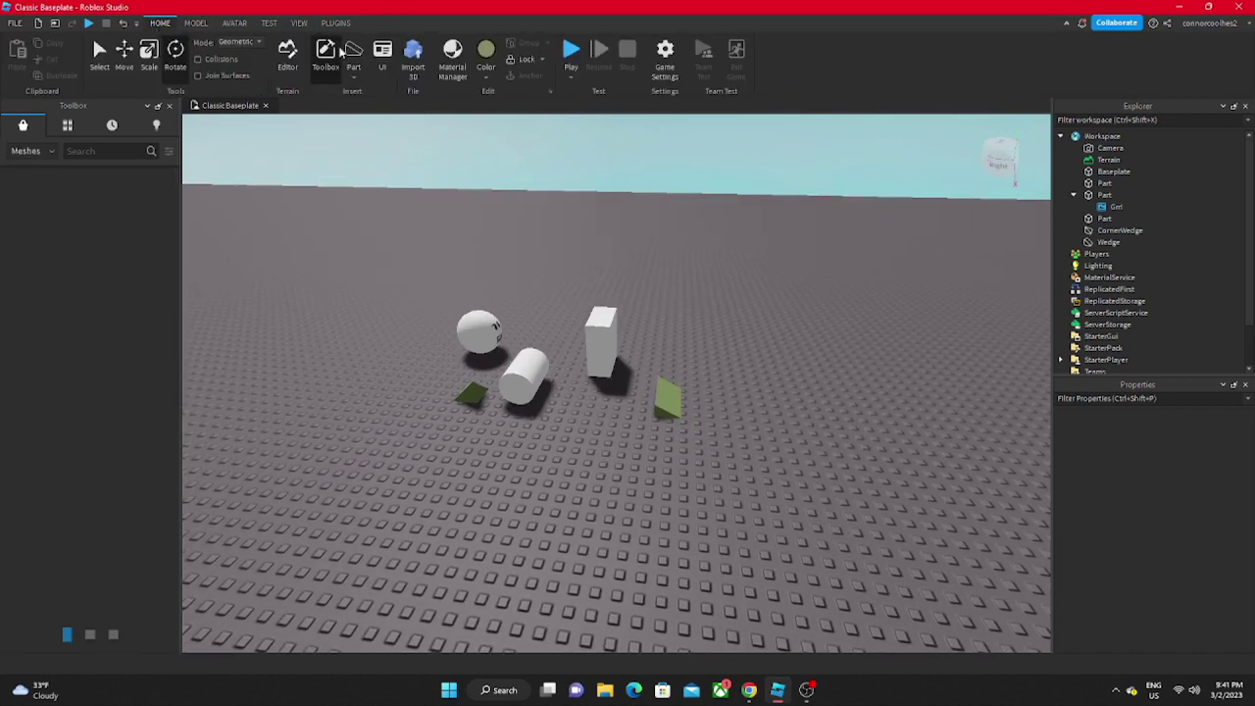
Step: Insert a TrussPart into the Workspace and place it on the baseplate in front of the wedge and cylinder
{"action": "left_click", "coordinate": [1130, 137]}
{"action": "type", "text": "tru"}
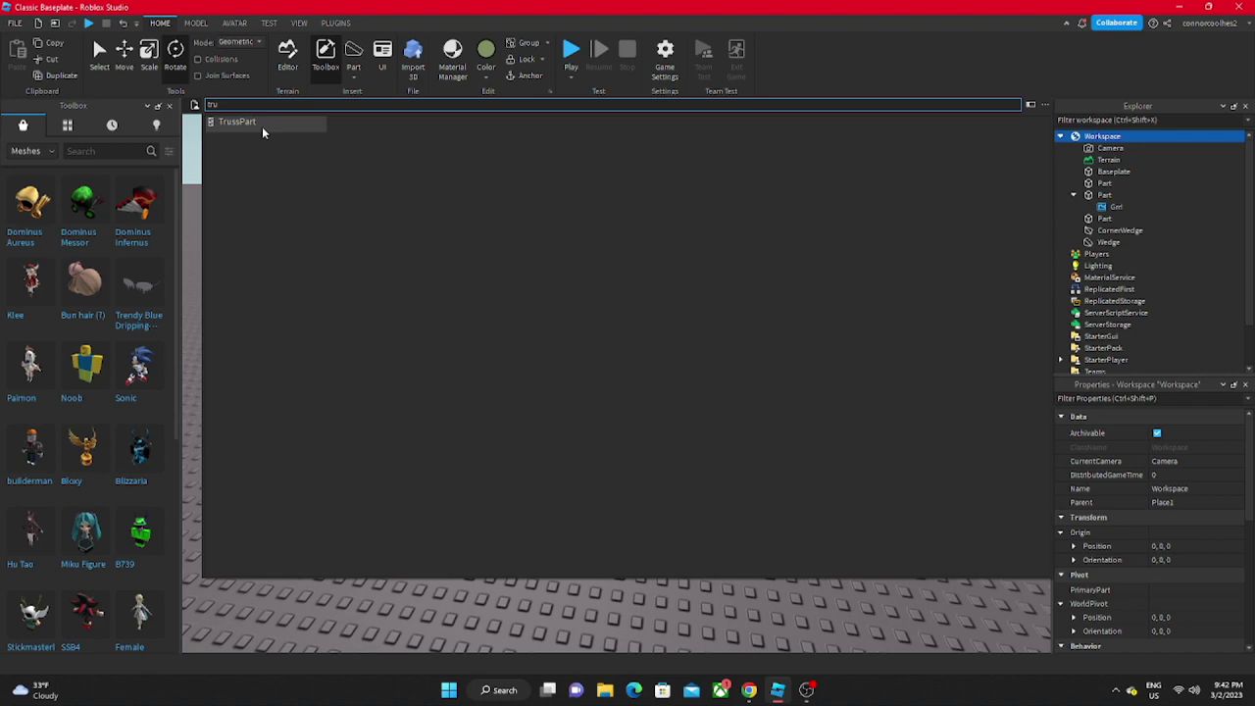
{"action": "left_click", "coordinate": [260, 126]}
{"action": "left_click_drag", "start_coordinate": [602, 472], "coordinate": [606, 396]}
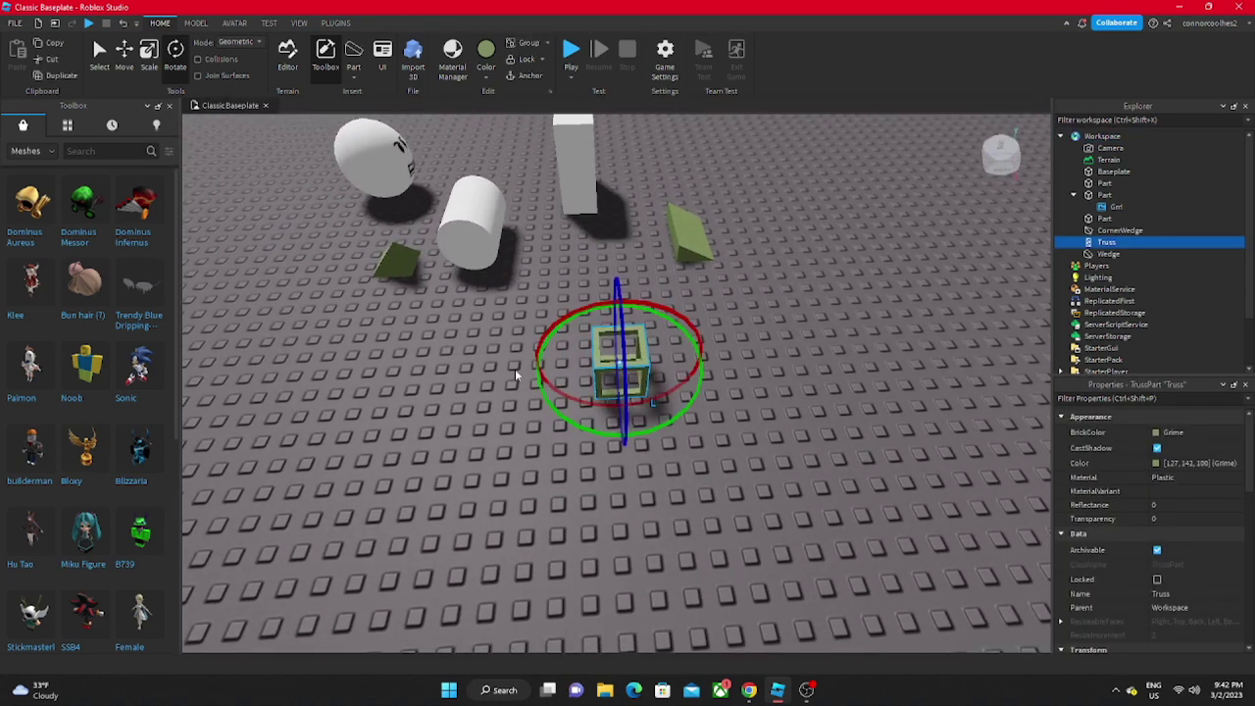
Step: Scale the truss upward into a tall tower
{"action": "scroll", "coordinate": [516, 374], "scroll_direction": "up", "scroll_amount": 4}
{"action": "left_click", "coordinate": [149, 54]}
{"action": "scroll", "coordinate": [477, 294], "scroll_direction": "down", "scroll_amount": 5}
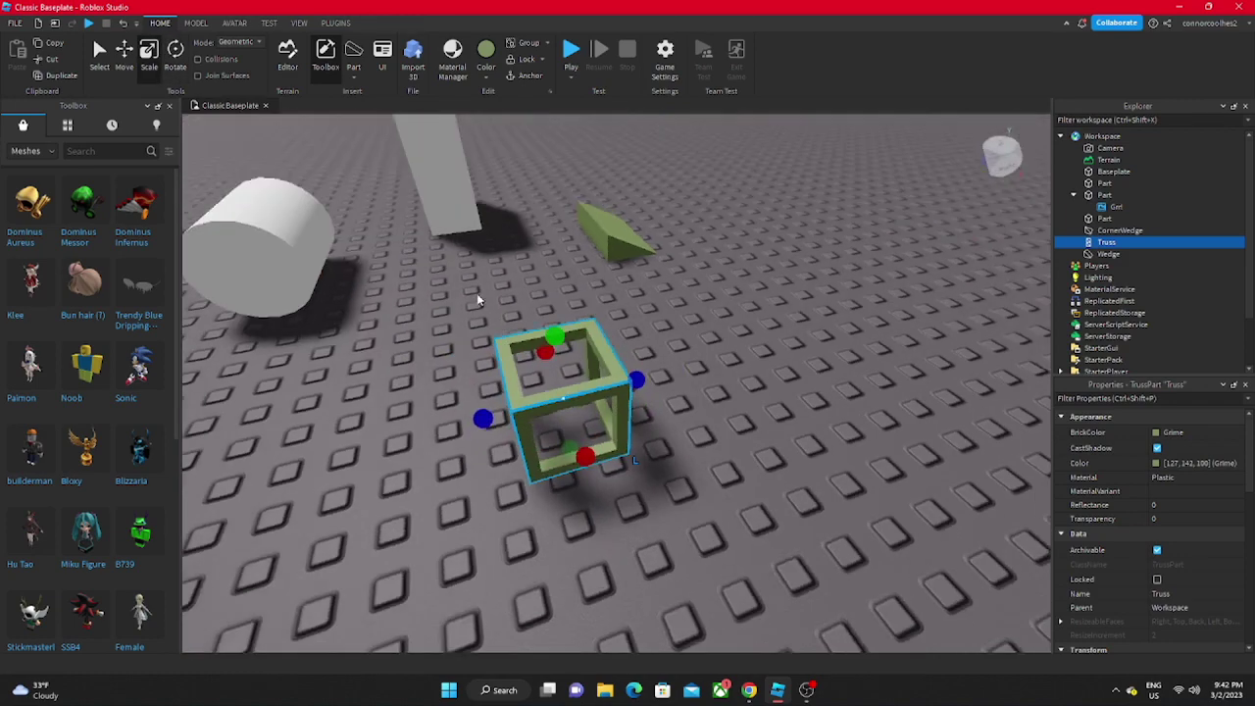
{"action": "left_click_drag", "start_coordinate": [569, 380], "coordinate": [550, 239]}
{"action": "scroll", "coordinate": [551, 245], "scroll_direction": "down", "scroll_amount": 1}
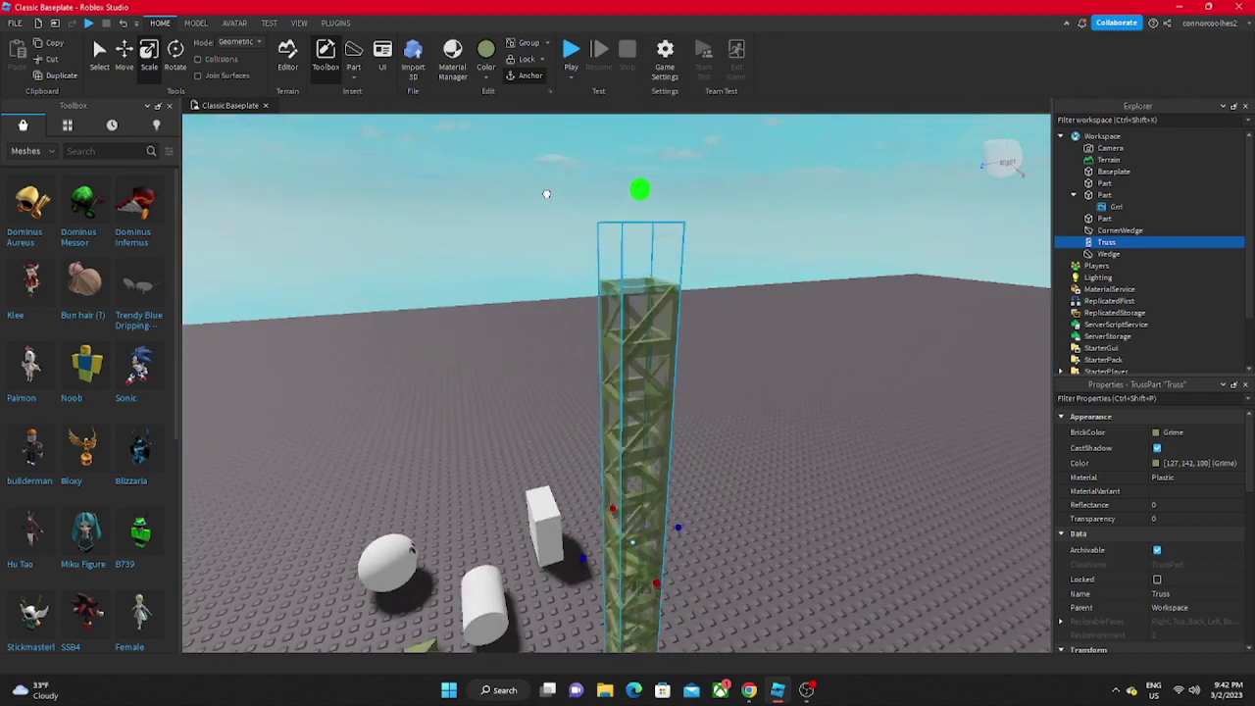
{"action": "left_click_drag", "start_coordinate": [537, 187], "coordinate": [534, 183]}
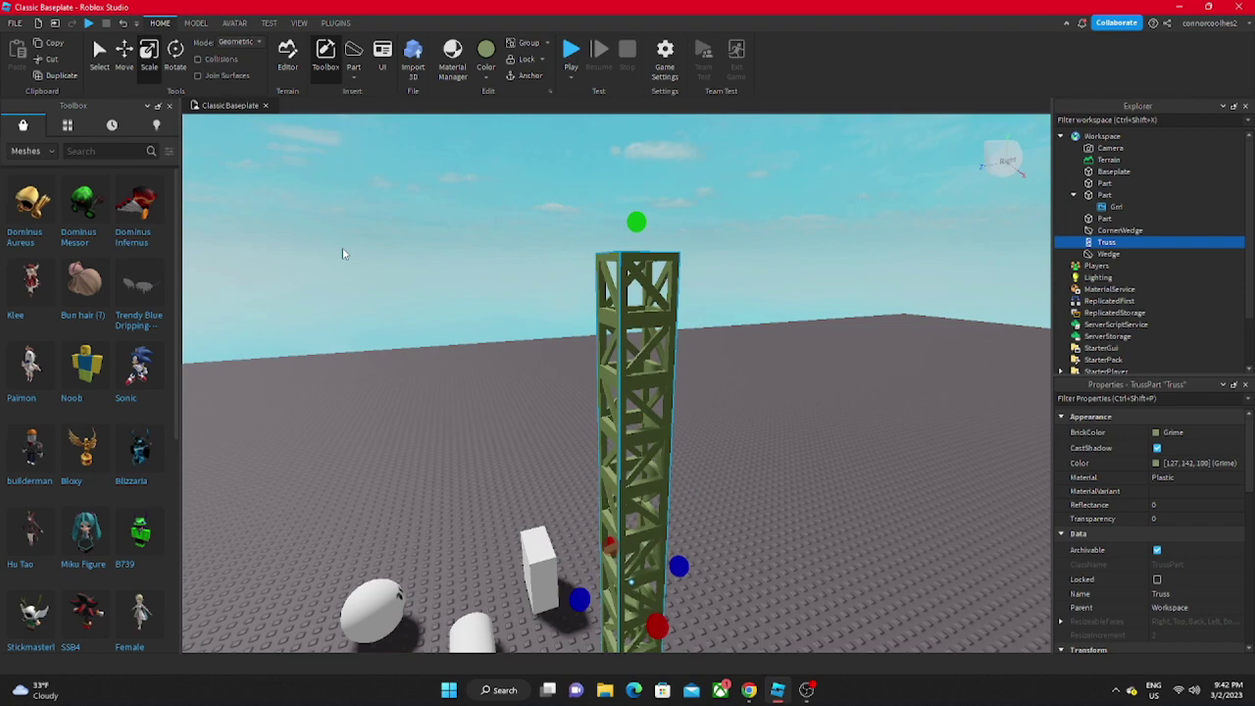
Step: Extend the top of the truss further to a height of about 28 studs
{"action": "key", "text": "w"}
{"action": "right_click_drag", "start_coordinate": [343, 254], "coordinate": [386, 266]}
{"action": "key", "text": "a"}
{"action": "left_click_drag", "start_coordinate": [560, 350], "coordinate": [558, 133]}
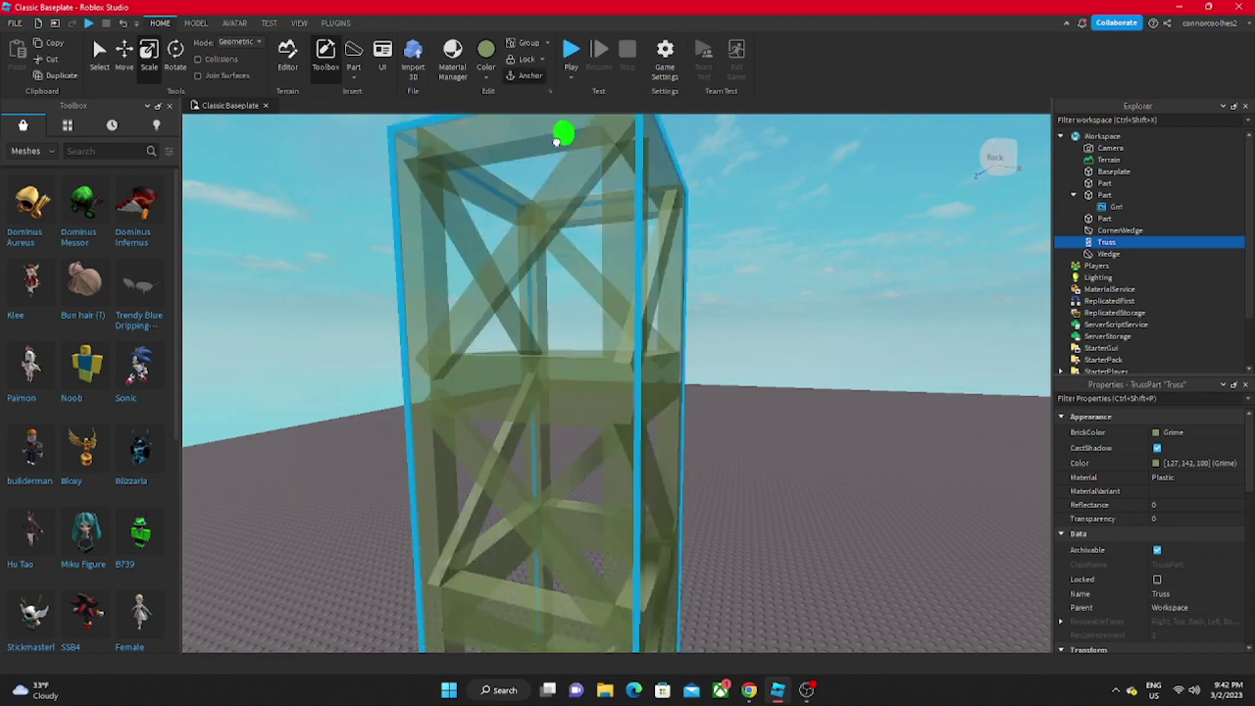
{"action": "scroll", "coordinate": [559, 134], "scroll_direction": "down", "scroll_amount": 5}
Step: Inspect the base of the truss, anchor the truss and deselect it
{"action": "left_click", "coordinate": [498, 351]}
{"action": "right_click_drag", "start_coordinate": [498, 381], "coordinate": [498, 384]}
{"action": "key", "text": "w"}
{"action": "left_click", "coordinate": [602, 406]}
{"action": "left_click", "coordinate": [856, 384]}
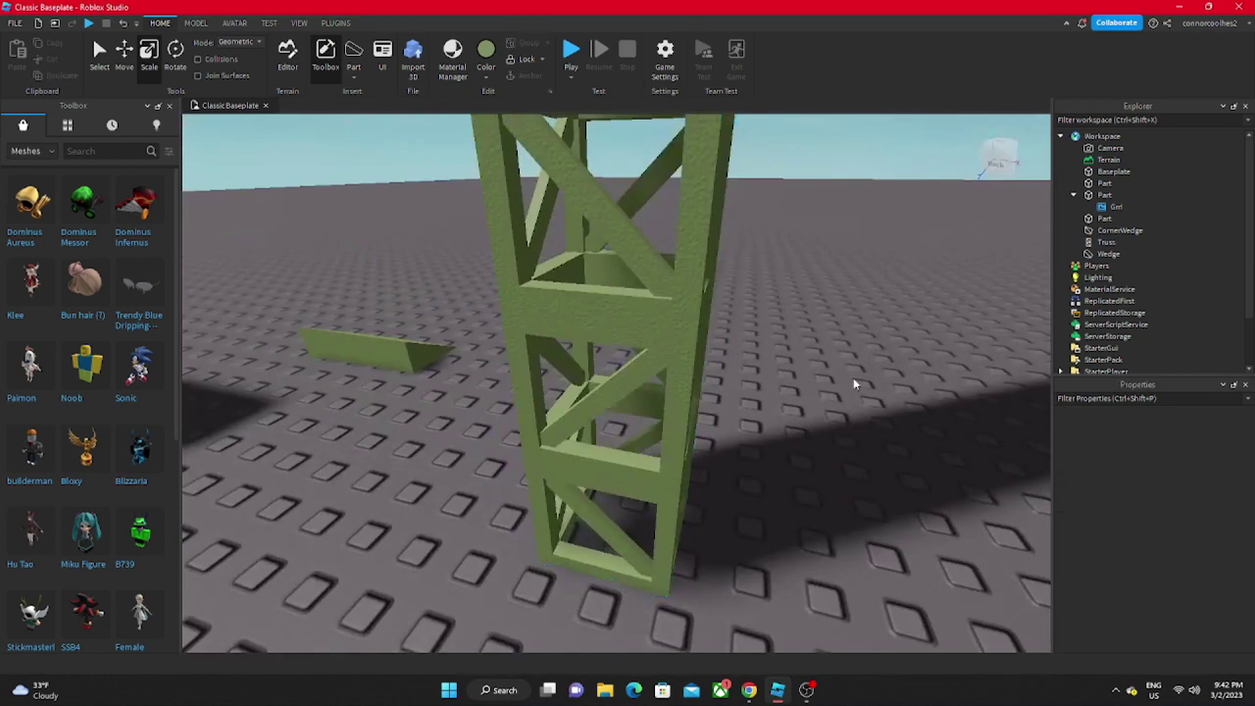
{"action": "scroll", "coordinate": [855, 383], "scroll_direction": "down", "scroll_amount": 4}
{"action": "left_click", "coordinate": [616, 294]}
{"action": "left_click", "coordinate": [531, 77]}
{"action": "left_click", "coordinate": [474, 191]}
{"action": "scroll", "coordinate": [474, 190], "scroll_direction": "down", "scroll_amount": 4}
{"action": "right_click_drag", "start_coordinate": [474, 190], "coordinate": [476, 196]}
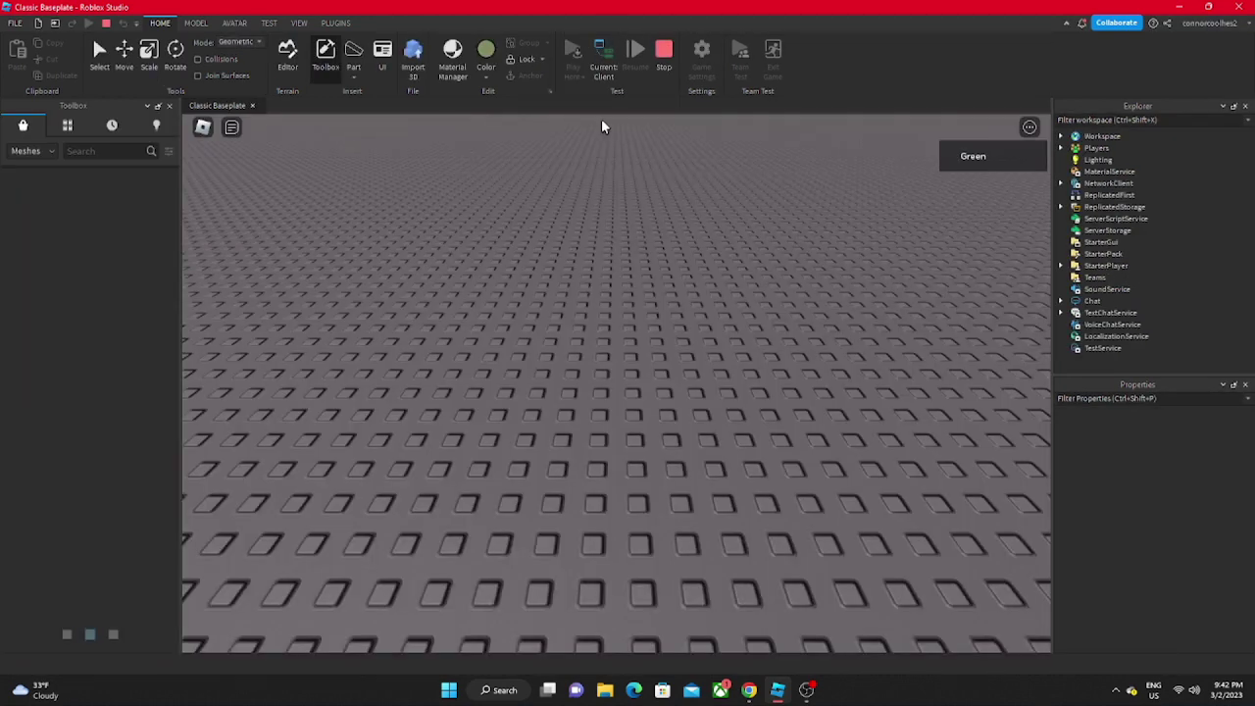
Step: Playtest the place by climbing the truss with the character, and stop the test
{"action": "key", "text": "w"}
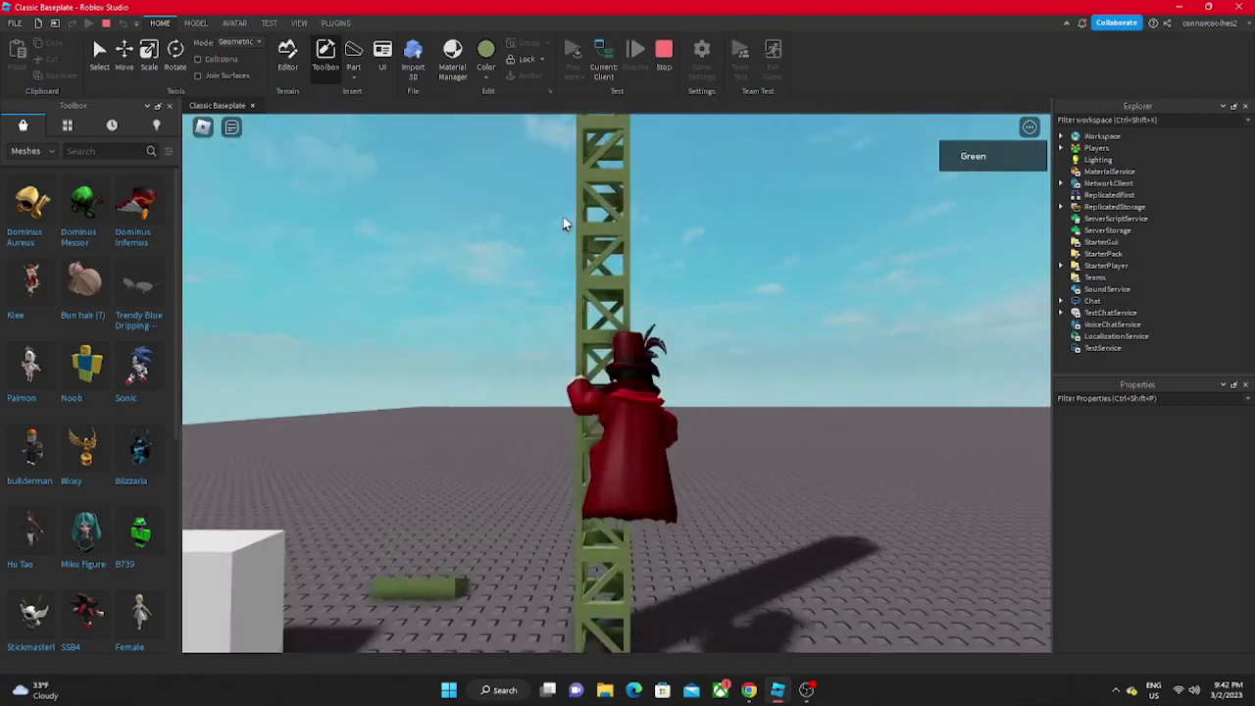
{"action": "right_click_drag", "start_coordinate": [564, 223], "coordinate": [564, 224]}
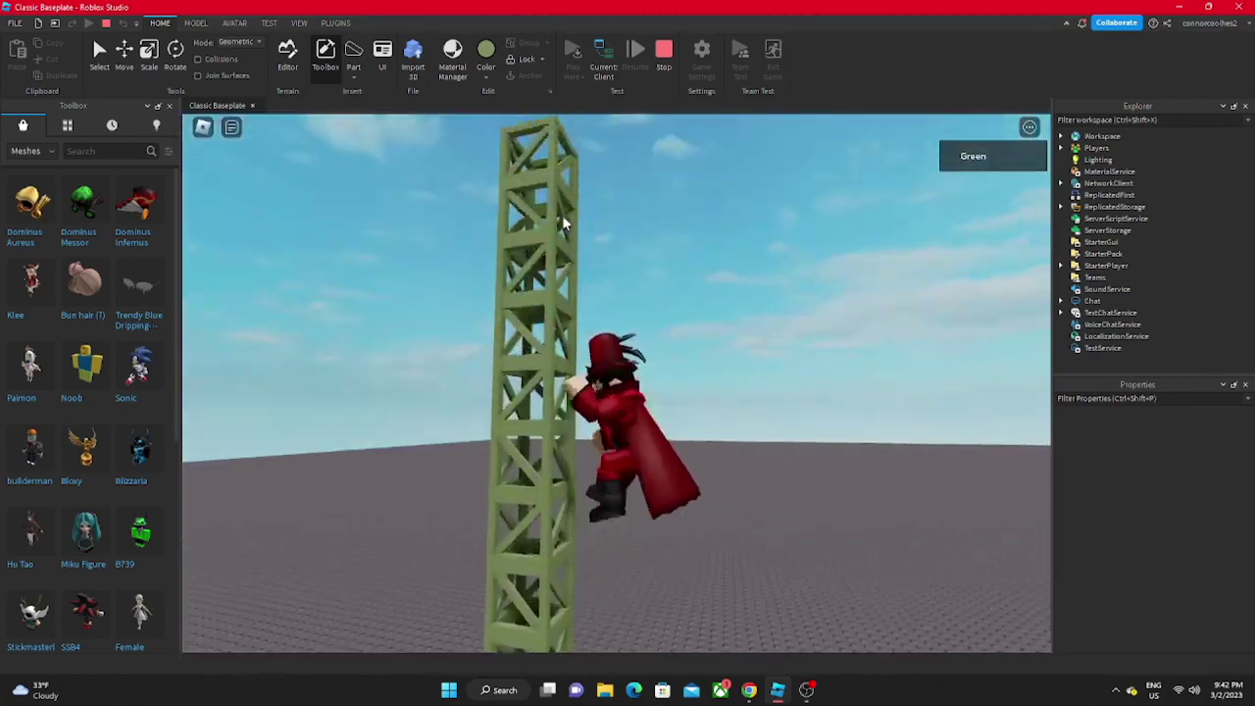
{"action": "left_click", "coordinate": [666, 55]}
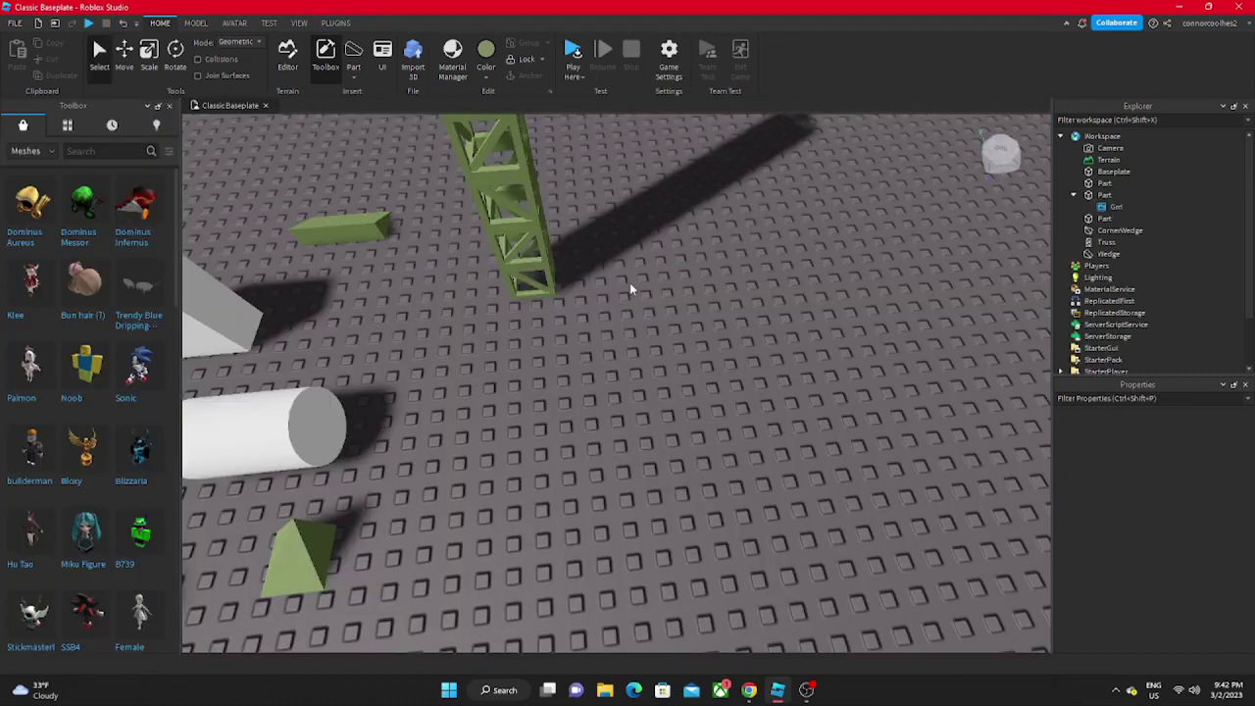
Step: Select the truss, enable wireframe rendering and inspect the truss's wireframe from near and far
{"action": "left_click", "coordinate": [530, 250]}
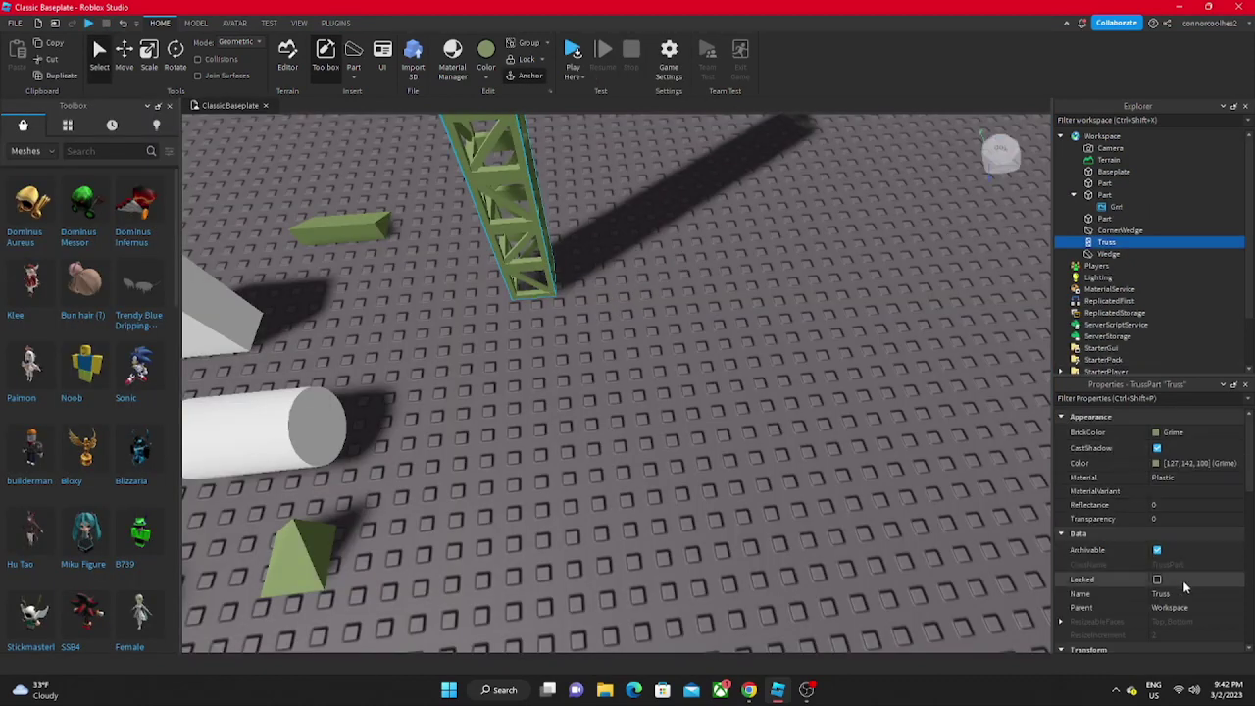
{"action": "left_click", "coordinate": [336, 22]}
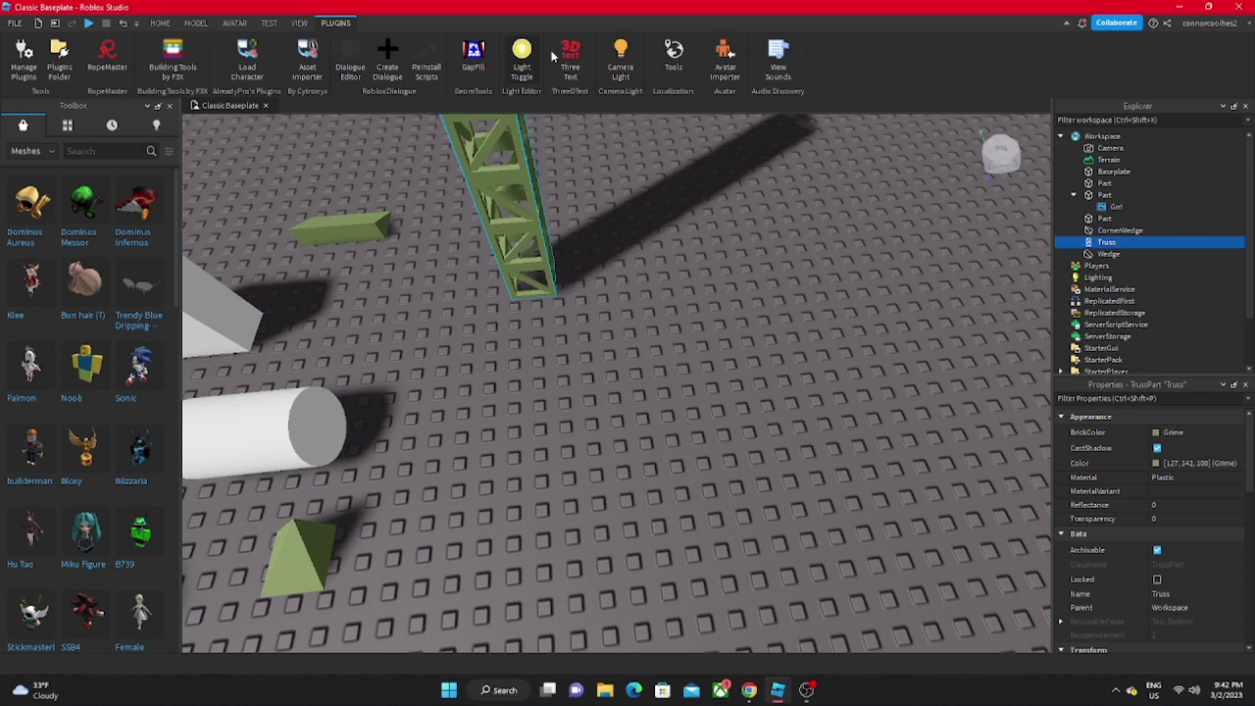
{"action": "scroll", "coordinate": [1197, 556], "scroll_direction": "down", "scroll_amount": 3}
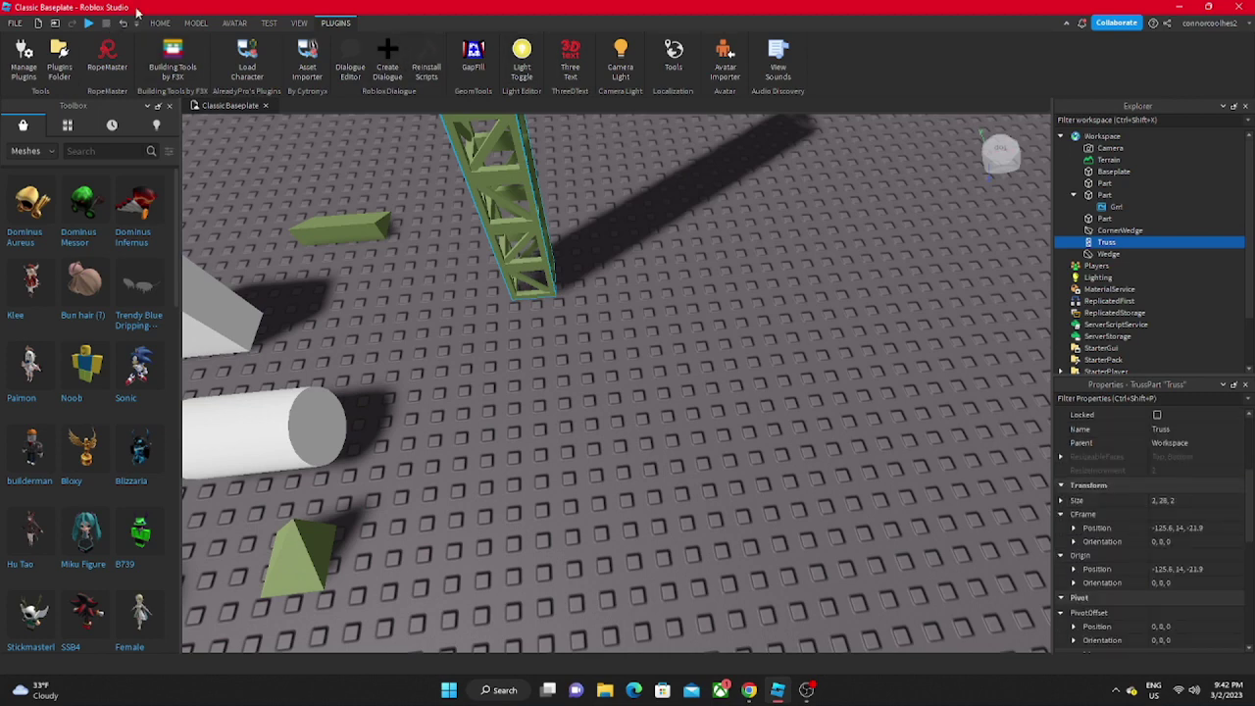
{"action": "left_click", "coordinate": [299, 23]}
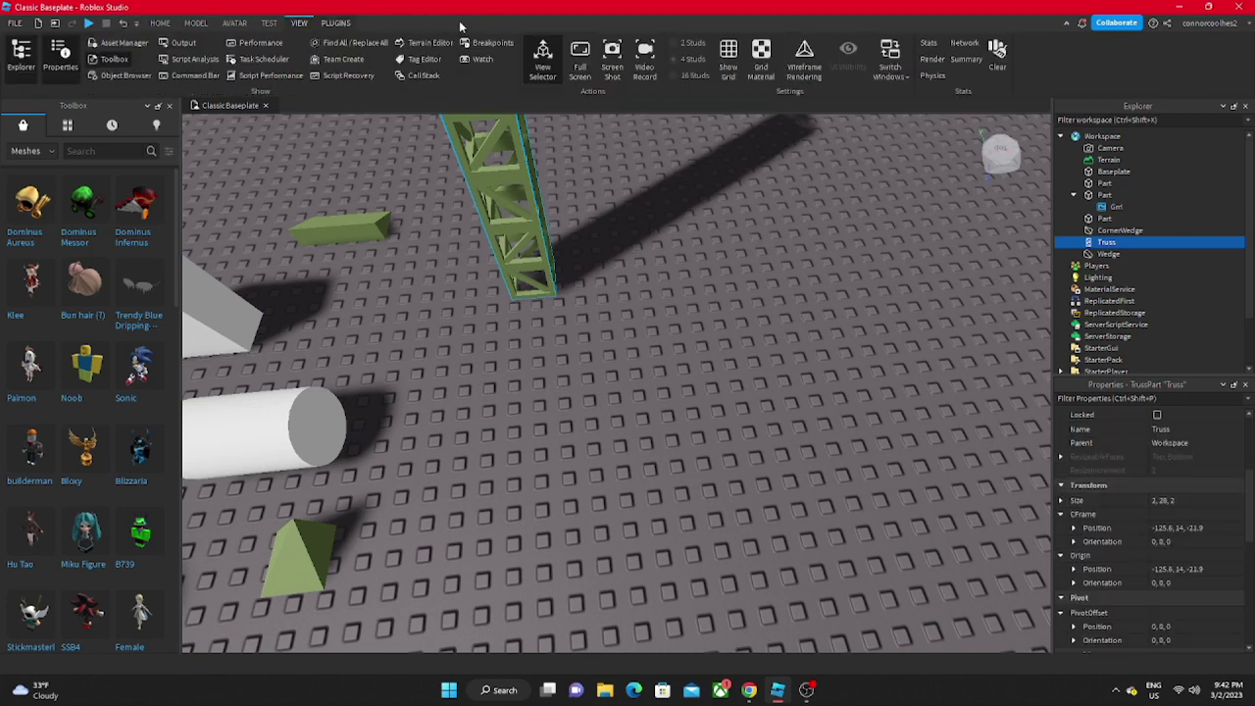
{"action": "left_click", "coordinate": [796, 67]}
{"action": "left_click", "coordinate": [548, 343]}
{"action": "right_click_drag", "start_coordinate": [548, 343], "coordinate": [532, 333]}
{"action": "key", "text": "w"}
{"action": "key", "text": "s"}
{"action": "key", "text": "w"}
Step: Disable wireframe rendering and look at the solid truss from several distances
{"action": "left_click", "coordinate": [822, 71]}
{"action": "key", "text": "w"}
{"action": "key", "text": "s"}
{"action": "key", "text": "d"}
{"action": "key", "text": "w"}
{"action": "key", "text": "s"}
{"action": "key", "text": "s"}
{"action": "key", "text": "w"}
{"action": "key", "text": "s"}
{"action": "key", "text": "w"}
Step: Change the selected truss's material to Limestone and examine its surface up close
{"action": "left_click", "coordinate": [596, 351]}
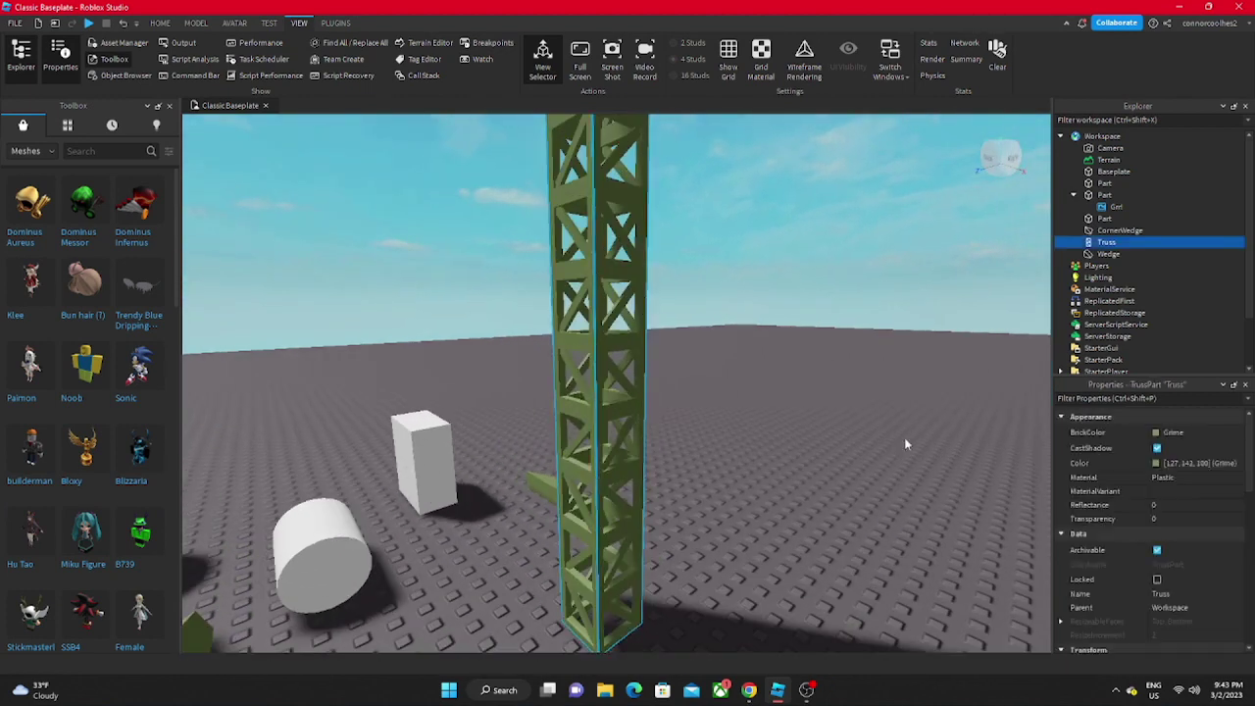
{"action": "scroll", "coordinate": [1177, 576], "scroll_direction": "down", "scroll_amount": 9}
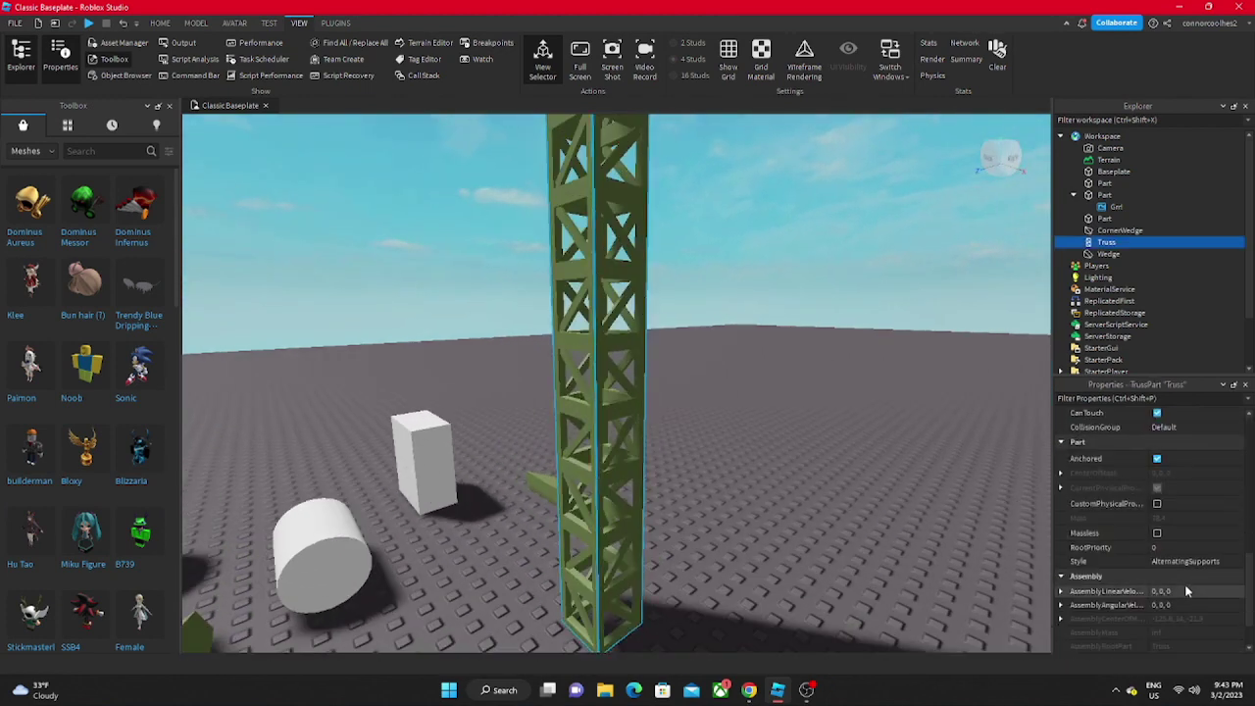
{"action": "scroll", "coordinate": [1187, 584], "scroll_direction": "up", "scroll_amount": 9}
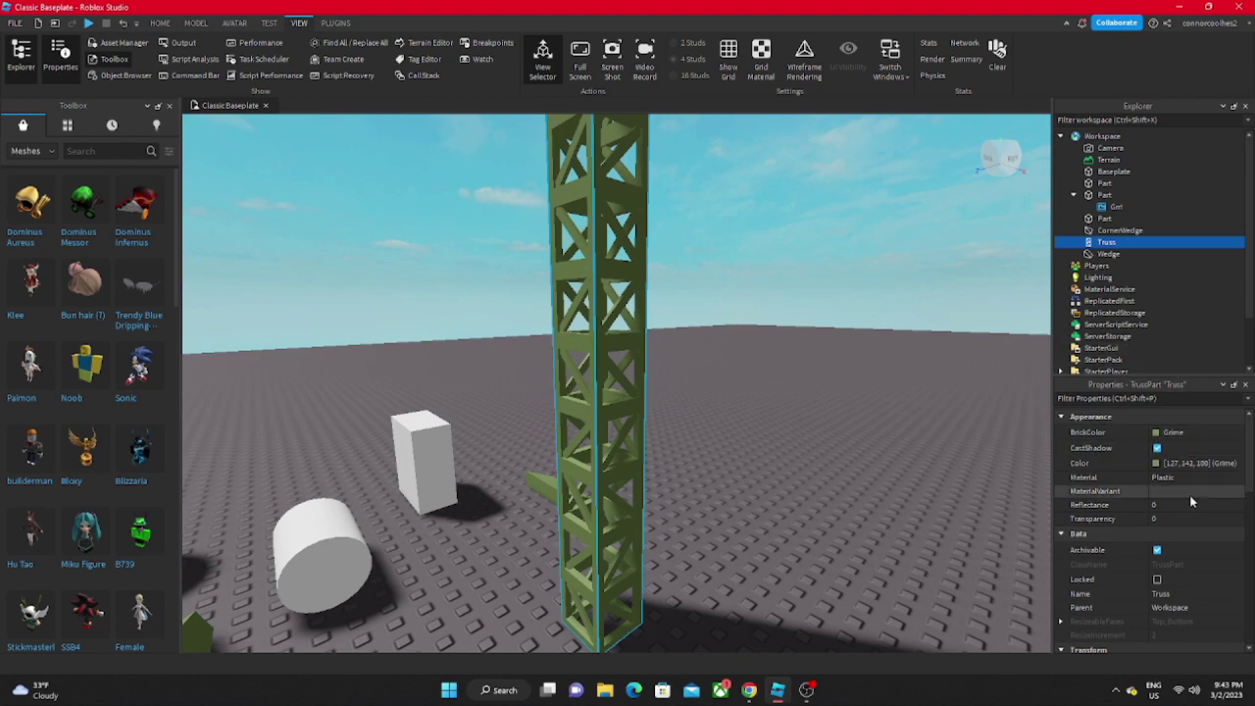
{"action": "left_click", "coordinate": [1190, 478]}
{"action": "left_click", "coordinate": [1182, 509]}
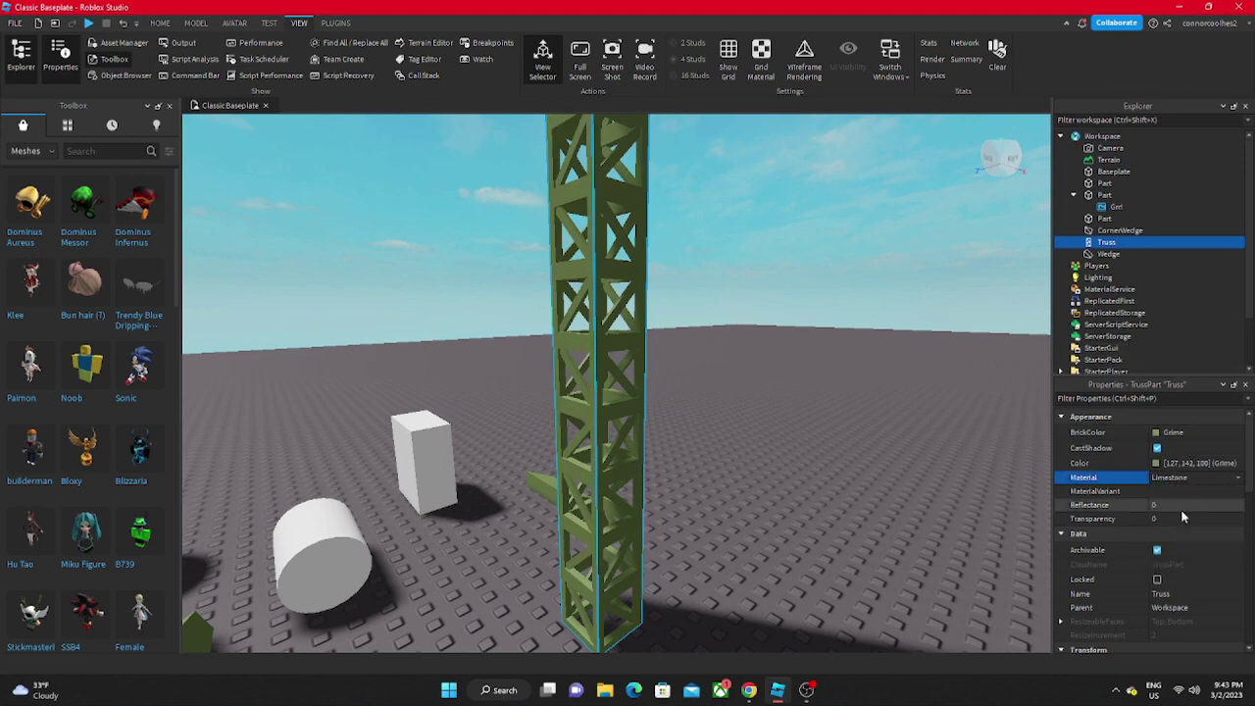
{"action": "left_click", "coordinate": [750, 411]}
{"action": "scroll", "coordinate": [741, 399], "scroll_direction": "up", "scroll_amount": 5}
{"action": "right_click_drag", "start_coordinate": [739, 396], "coordinate": [740, 394]}
{"action": "left_click", "coordinate": [779, 393]}
{"action": "scroll", "coordinate": [810, 396], "scroll_direction": "down", "scroll_amount": 6}
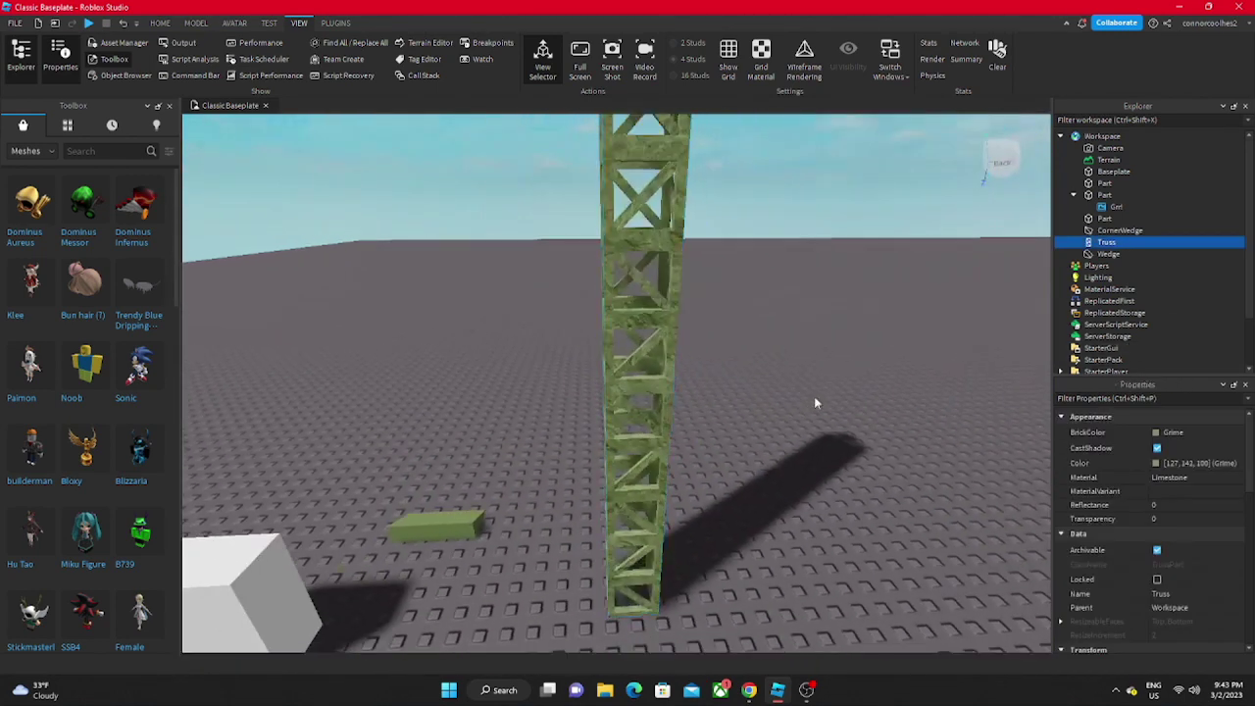
Step: Set the truss's BrickColor to Olive
{"action": "scroll", "coordinate": [814, 402], "scroll_direction": "up", "scroll_amount": 3}
{"action": "left_click", "coordinate": [1157, 433]}
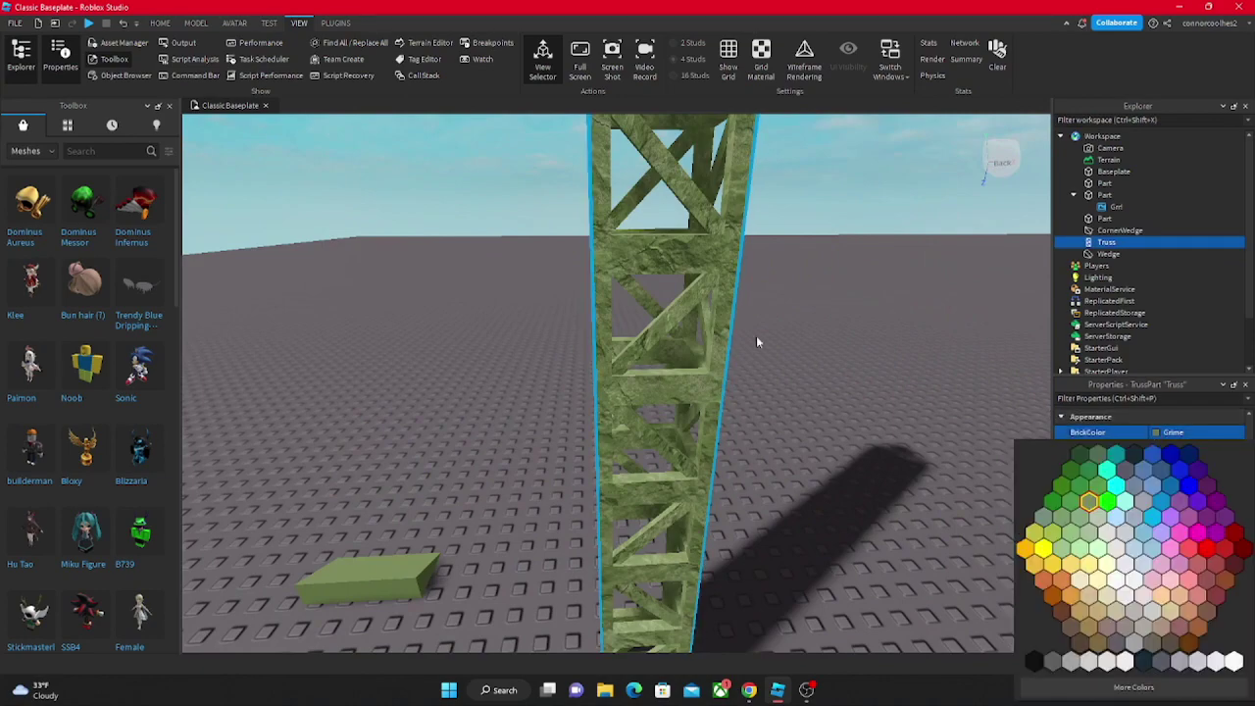
{"action": "left_click", "coordinate": [1038, 536]}
{"action": "left_click", "coordinate": [838, 316]}
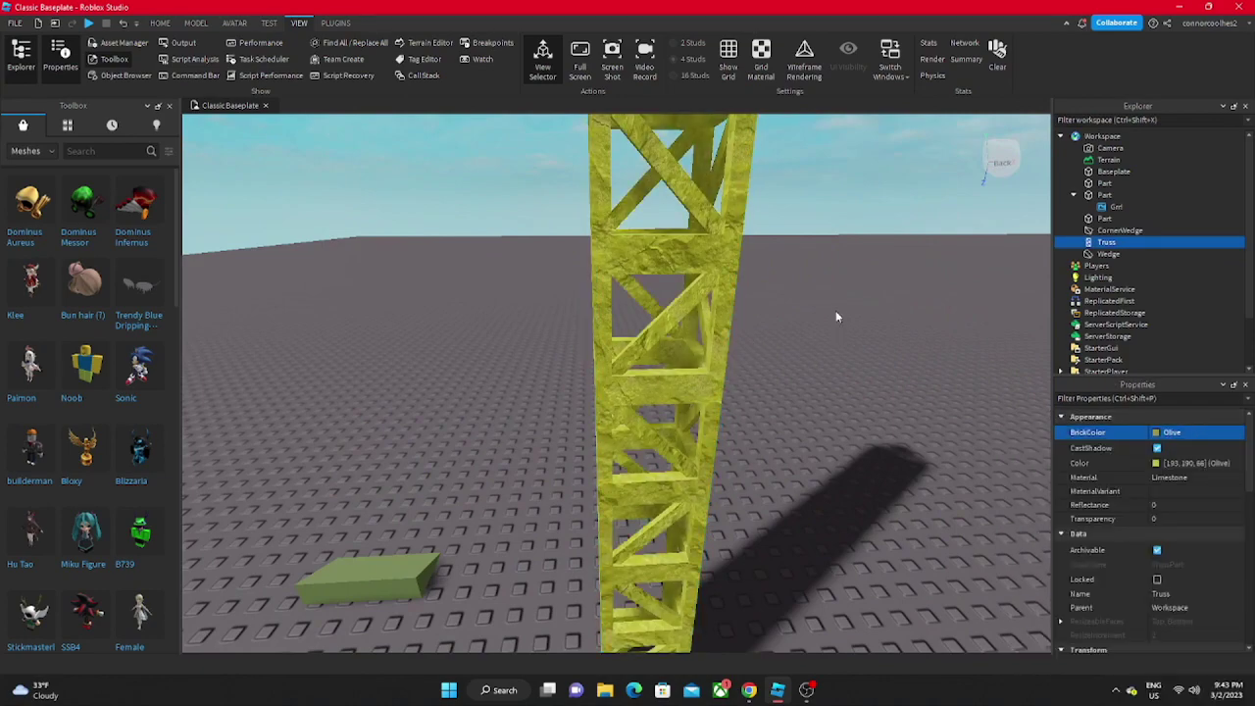
Step: Select the olive truss, set its Style to BridgeStyleSupports and look over its changed framework
{"action": "scroll", "coordinate": [839, 317], "scroll_direction": "down", "scroll_amount": 6}
{"action": "scroll", "coordinate": [839, 317], "scroll_direction": "up", "scroll_amount": 4}
{"action": "right_click_drag", "start_coordinate": [840, 317], "coordinate": [839, 317]}
{"action": "scroll", "coordinate": [839, 317], "scroll_direction": "down", "scroll_amount": 5}
{"action": "scroll", "coordinate": [838, 314], "scroll_direction": "up", "scroll_amount": 5}
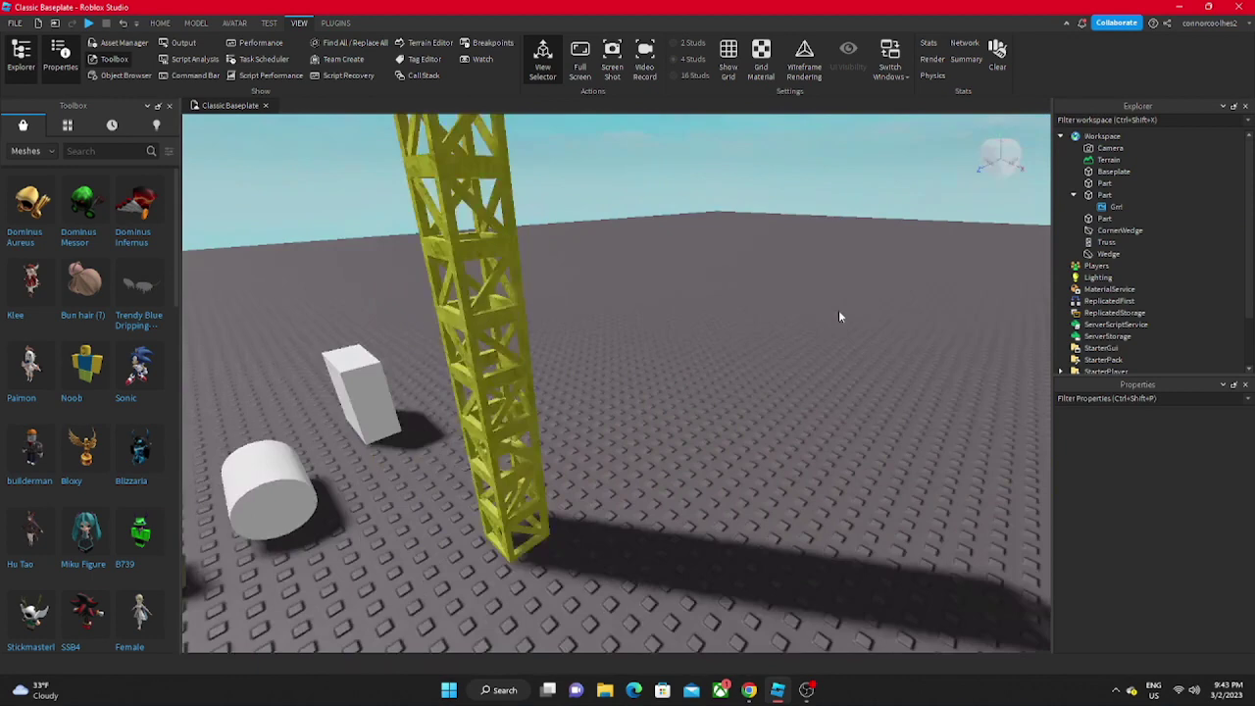
{"action": "left_click", "coordinate": [836, 314]}
{"action": "scroll", "coordinate": [1182, 531], "scroll_direction": "up", "scroll_amount": 2}
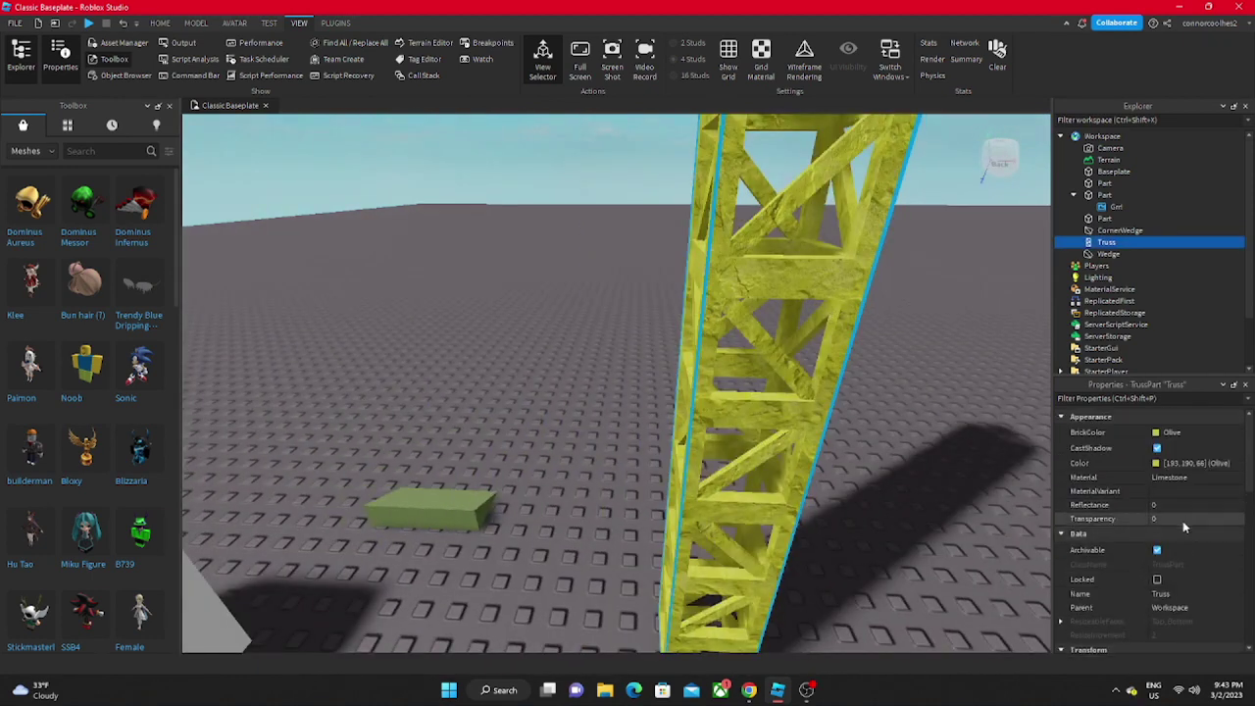
{"action": "scroll", "coordinate": [1200, 567], "scroll_direction": "down", "scroll_amount": 5}
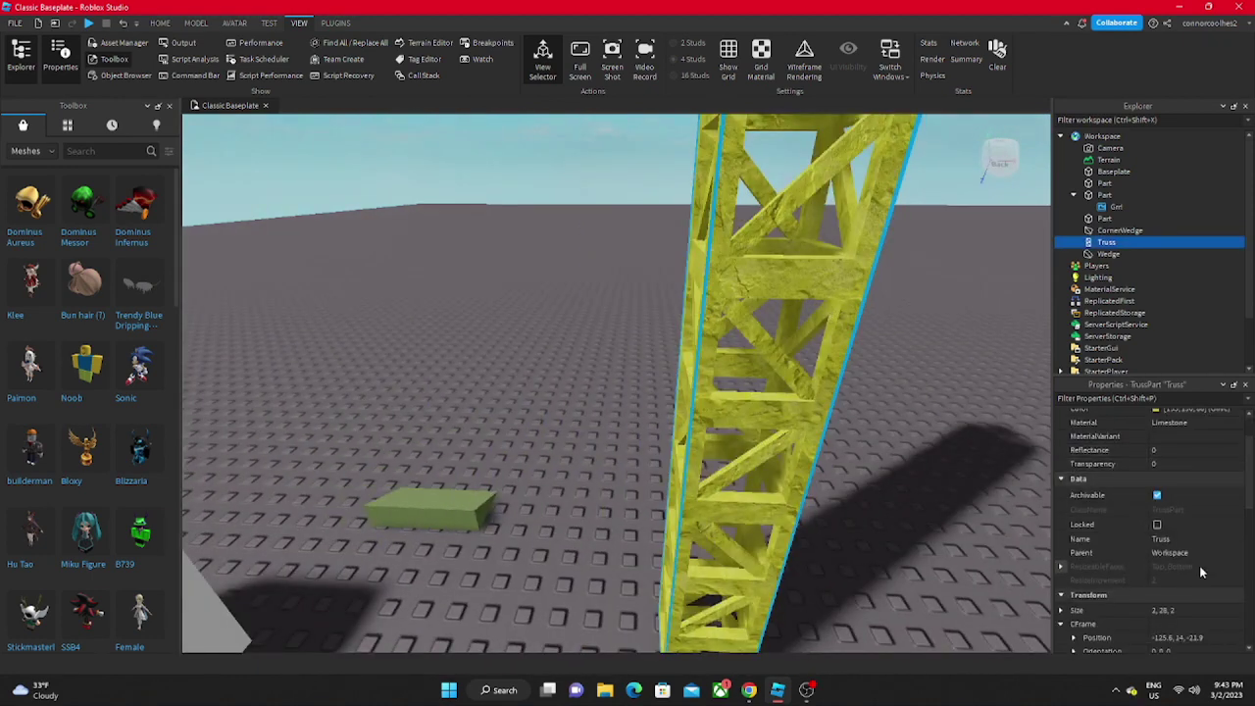
{"action": "scroll", "coordinate": [1200, 566], "scroll_direction": "down", "scroll_amount": 2}
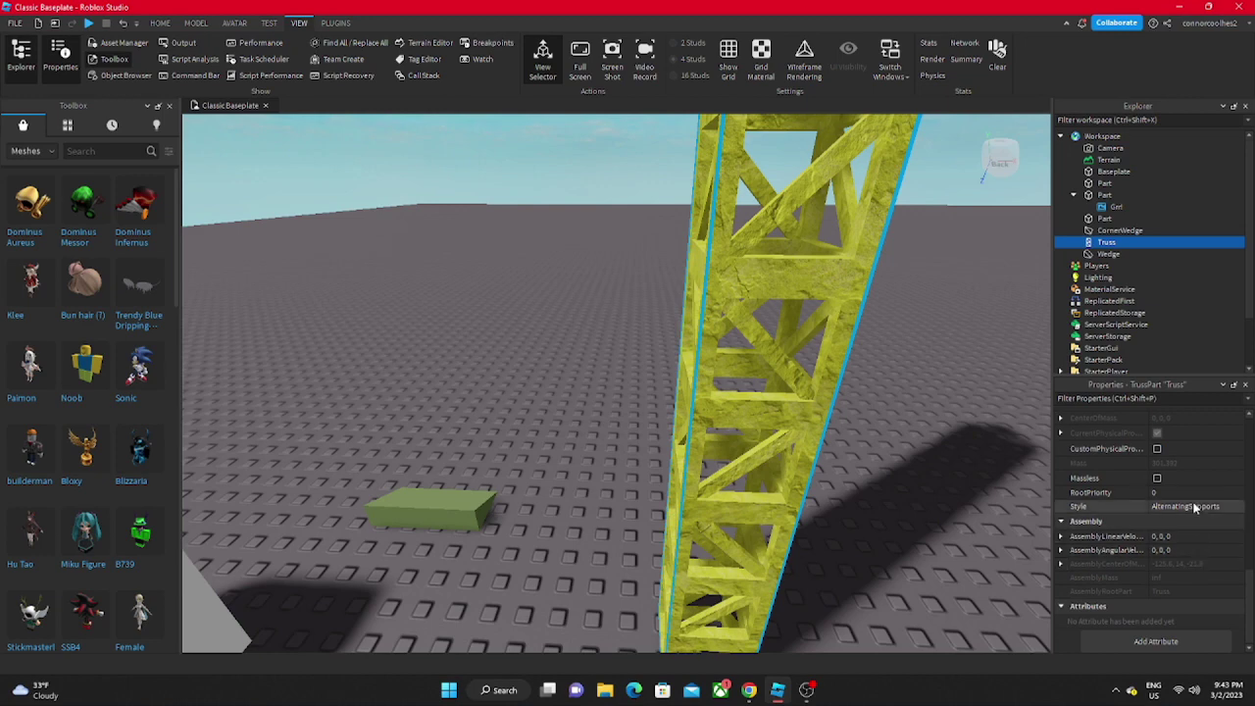
{"action": "left_click", "coordinate": [1193, 530]}
{"action": "left_click", "coordinate": [957, 442]}
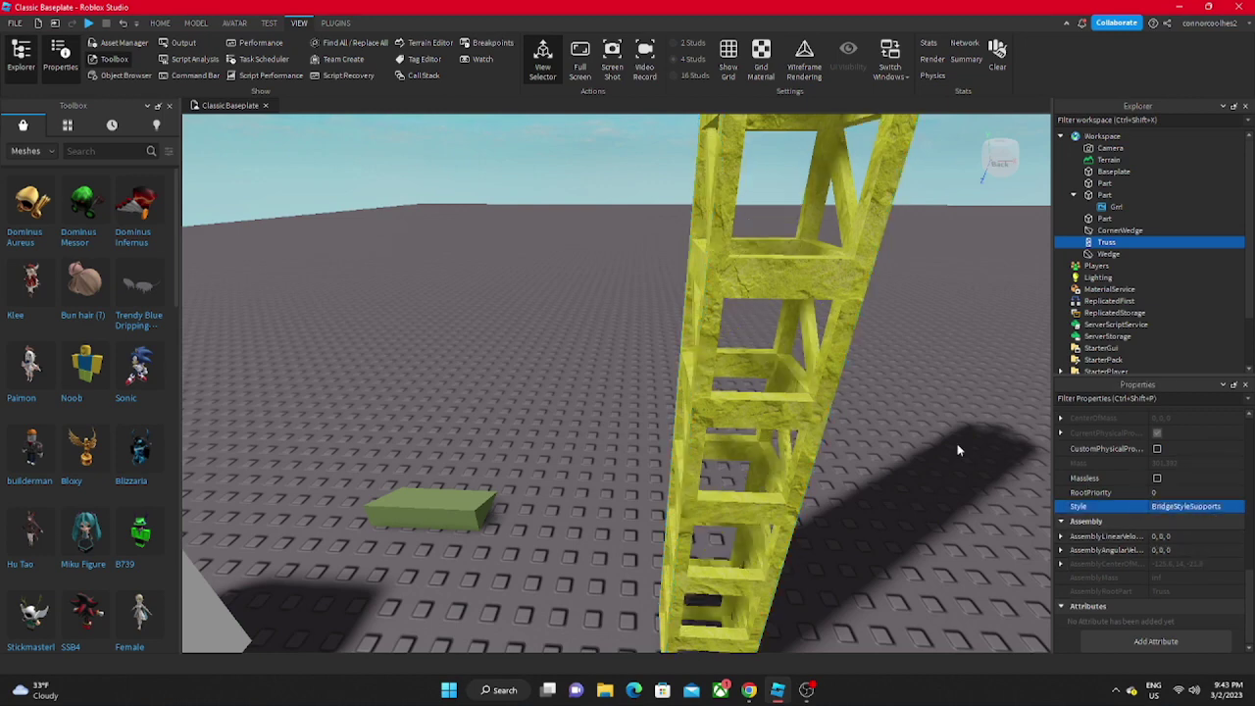
{"action": "right_click_drag", "start_coordinate": [957, 443], "coordinate": [957, 442]}
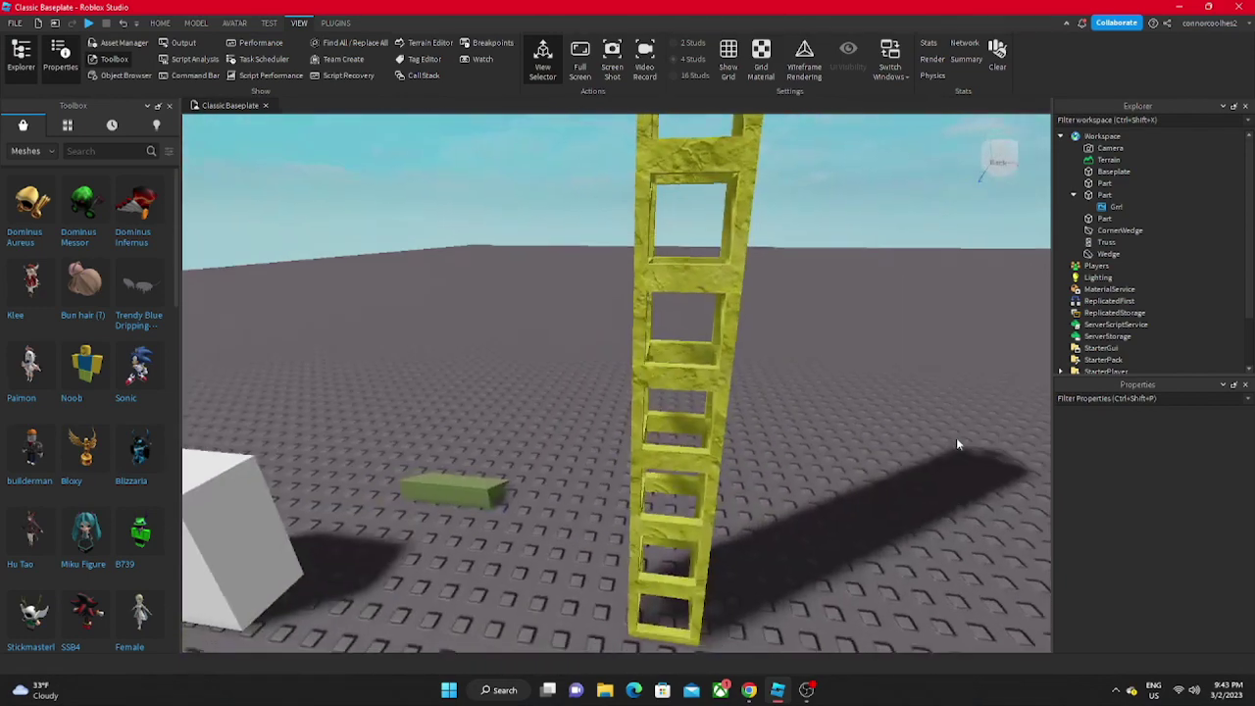
{"action": "key", "text": "w"}
Step: Set the truss's Style to NoSupports and view it from near and far
{"action": "left_click", "coordinate": [806, 432]}
{"action": "scroll", "coordinate": [1165, 508], "scroll_direction": "down", "scroll_amount": 2}
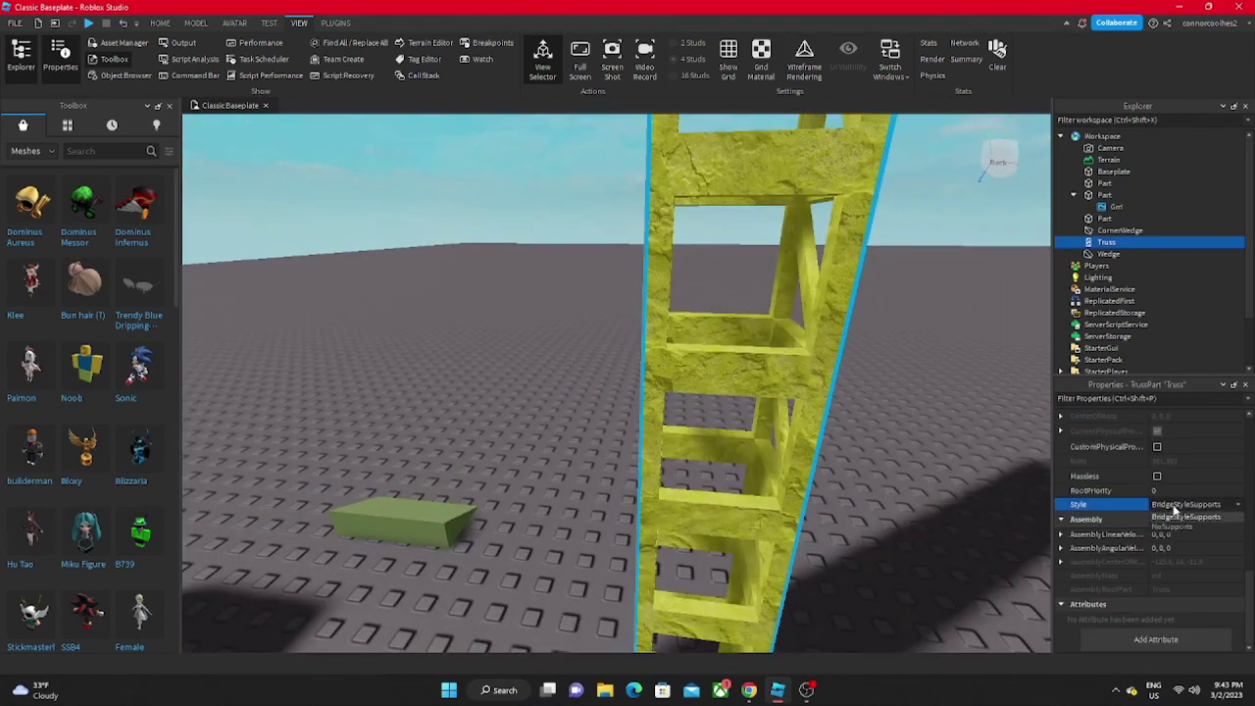
{"action": "left_click", "coordinate": [1182, 504]}
{"action": "left_click", "coordinate": [1182, 518]}
{"action": "left_click", "coordinate": [932, 431]}
{"action": "key", "text": "s"}
{"action": "right_click_drag", "start_coordinate": [931, 431], "coordinate": [932, 432]}
{"action": "key", "text": "s"}
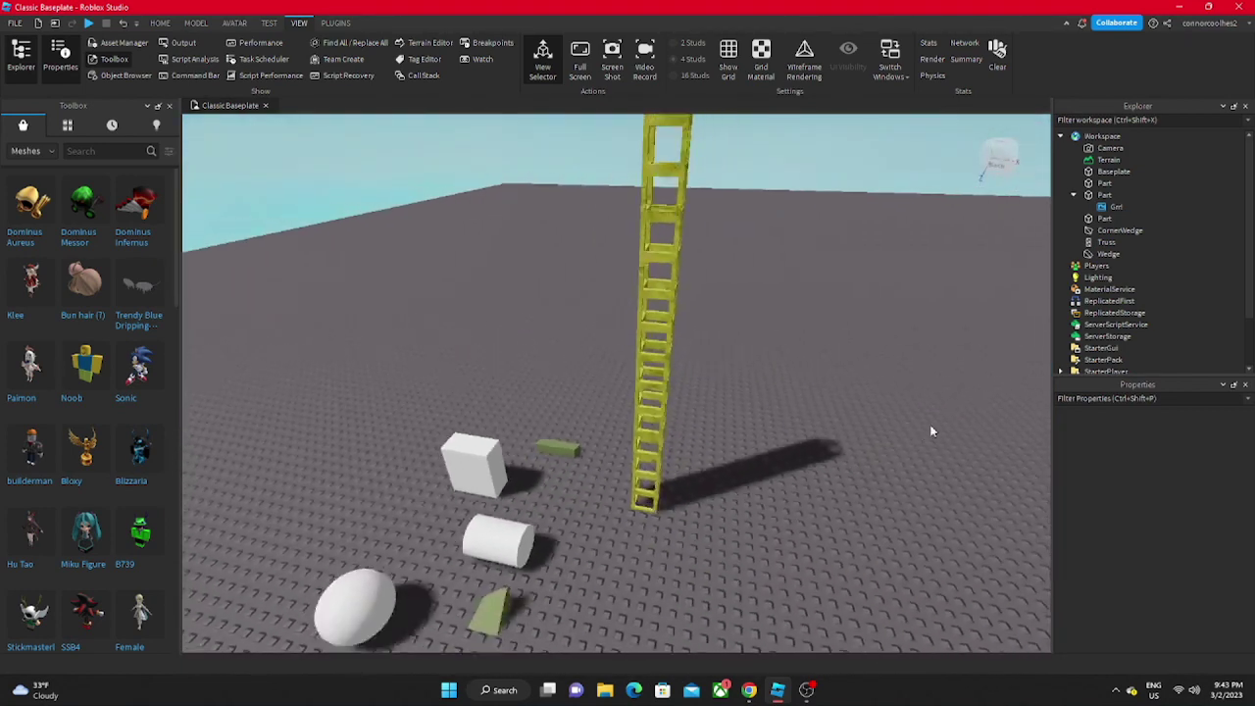
{"action": "key", "text": "w"}
{"action": "key", "text": "w"}
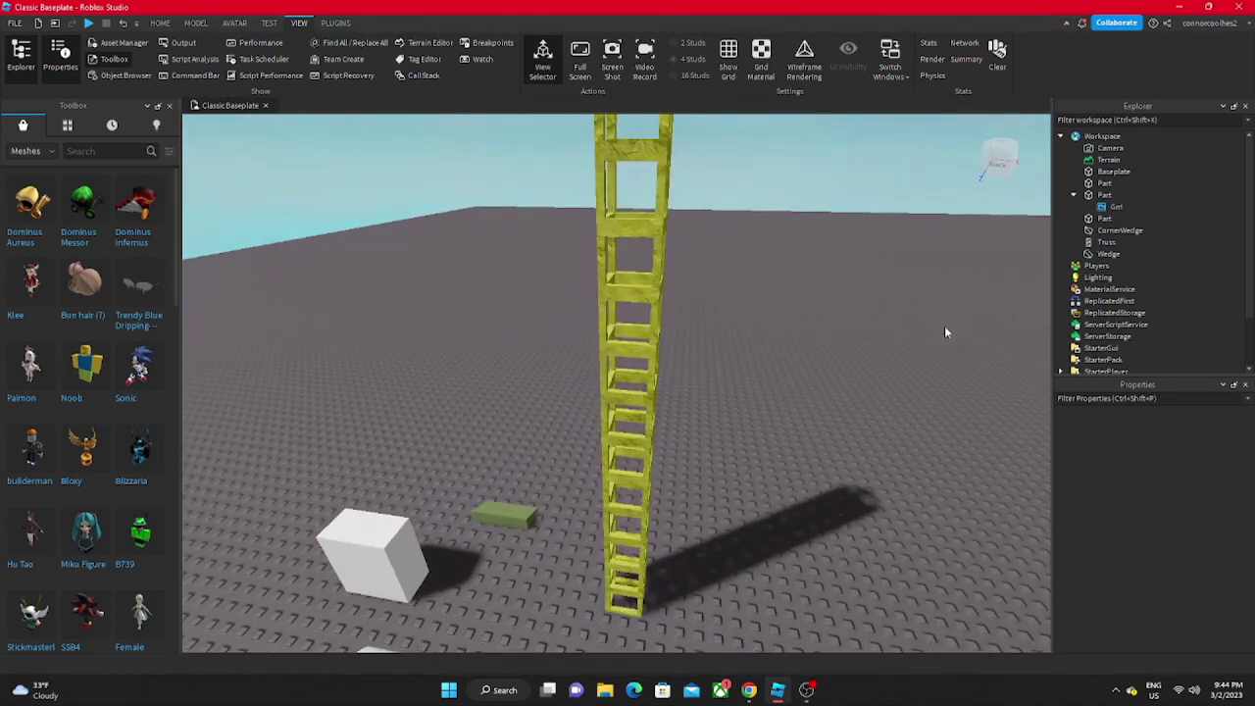
Step: Undo both Style changes on the truss and deselect it
{"action": "key", "text": "ctrl+z"}
{"action": "key", "text": "ctrl+z"}
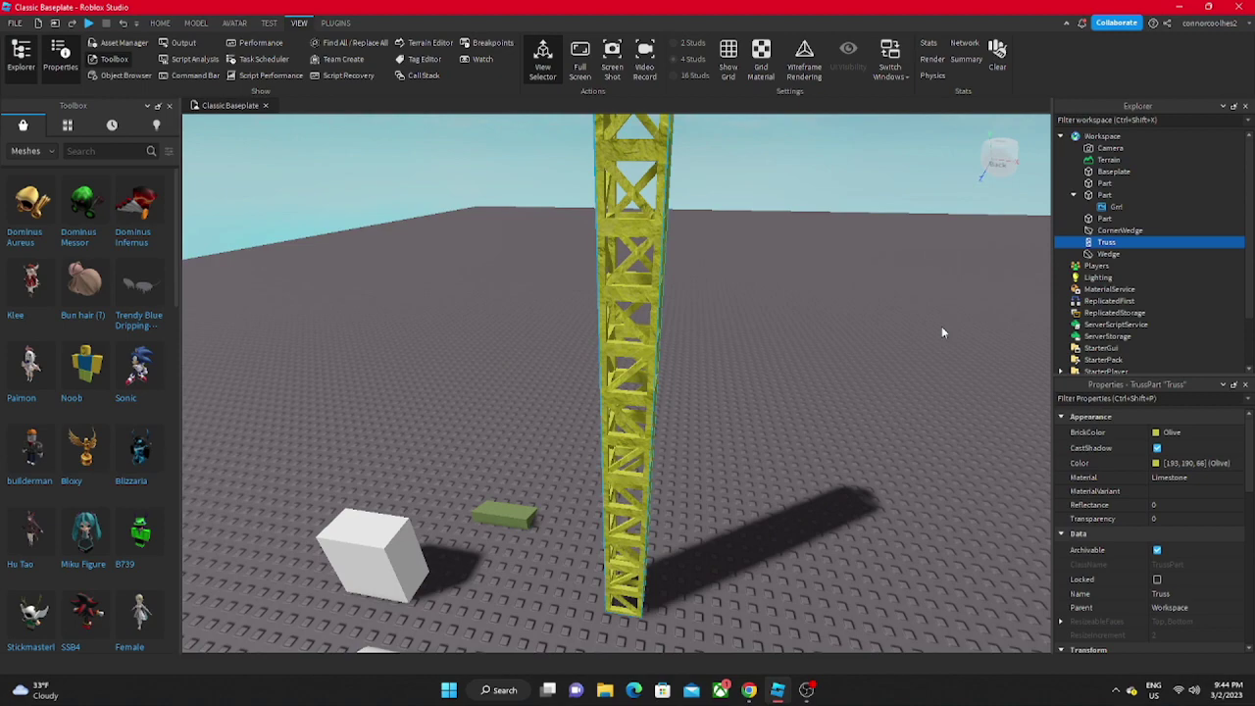
{"action": "left_click", "coordinate": [941, 327]}
Step: Insert the Bloxy trophy mesh from the Toolbox's meshes and bring it into close view
{"action": "key", "text": "s"}
{"action": "right_click_drag", "start_coordinate": [936, 325], "coordinate": [929, 330]}
{"action": "key", "text": "a"}
{"action": "key", "text": "w"}
{"action": "key", "text": "a"}
{"action": "right_click_drag", "start_coordinate": [356, 254], "coordinate": [356, 254]}
{"action": "key", "text": "d"}
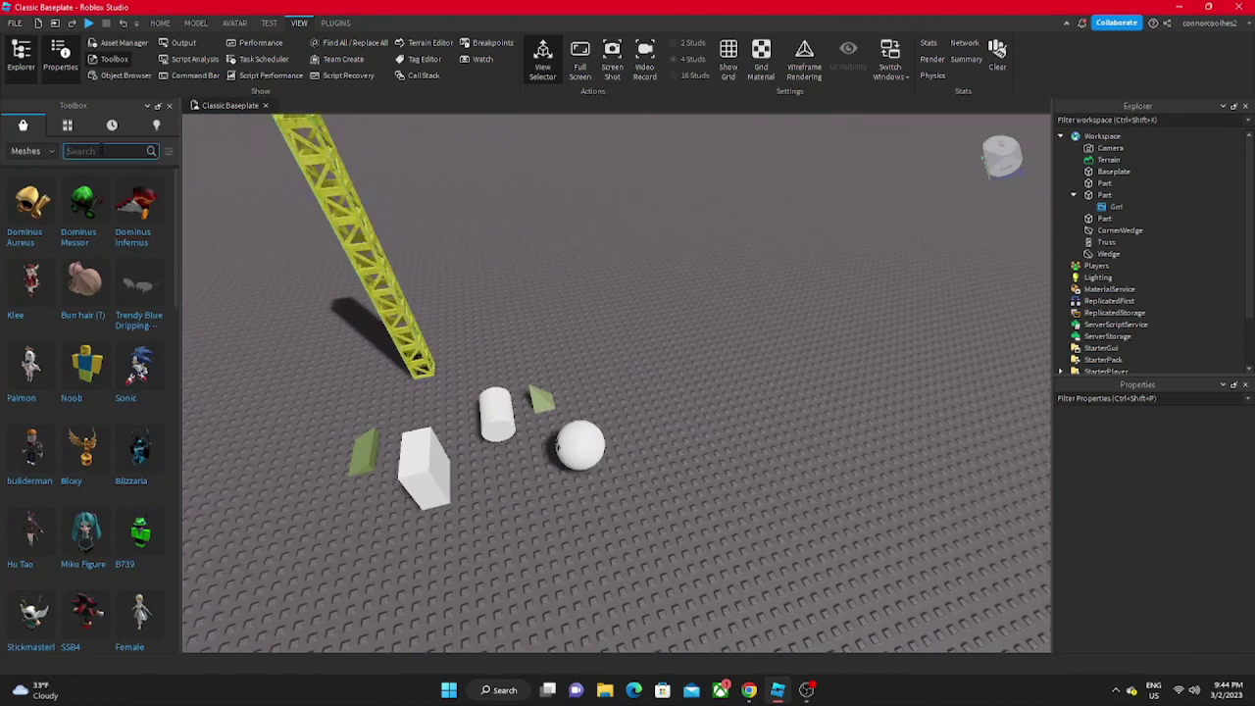
{"action": "type", "text": "rubber duck"}
{"action": "key", "text": "Return"}
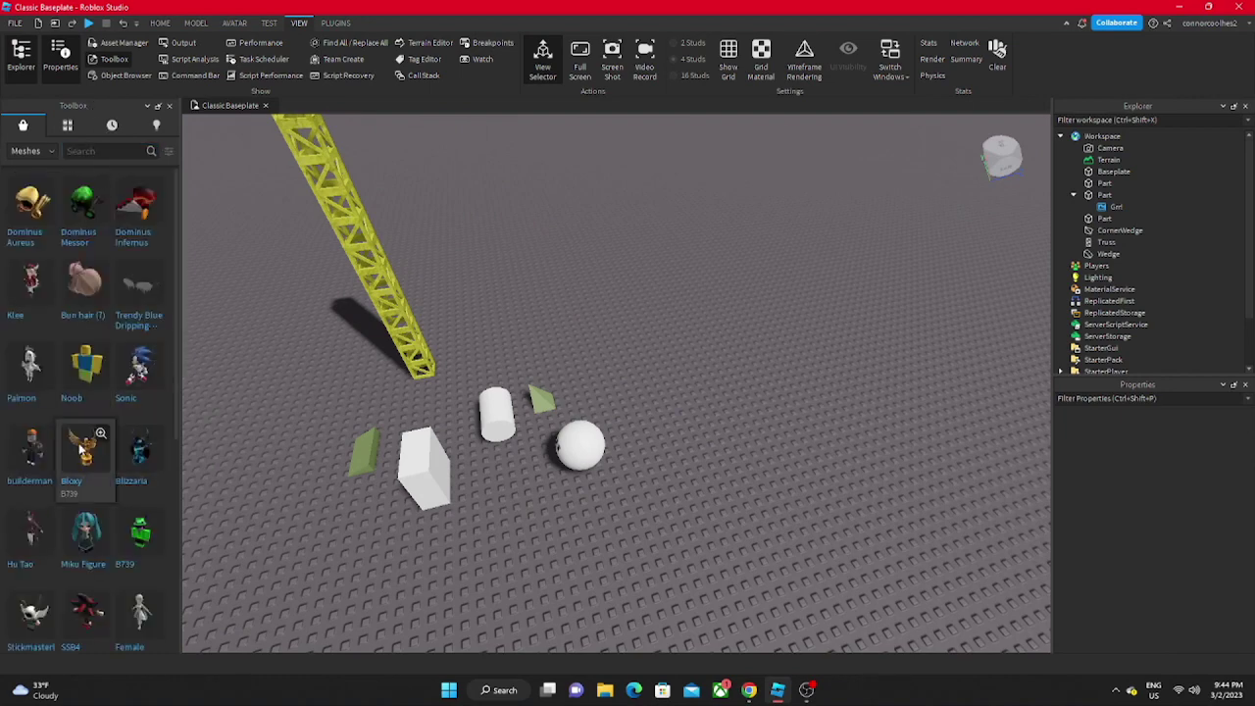
{"action": "right_click_drag", "start_coordinate": [561, 491], "coordinate": [494, 302]}
Step: Use the Scale tool to stretch the Bloxy mesh taller and wider
{"action": "left_click", "coordinate": [167, 24]}
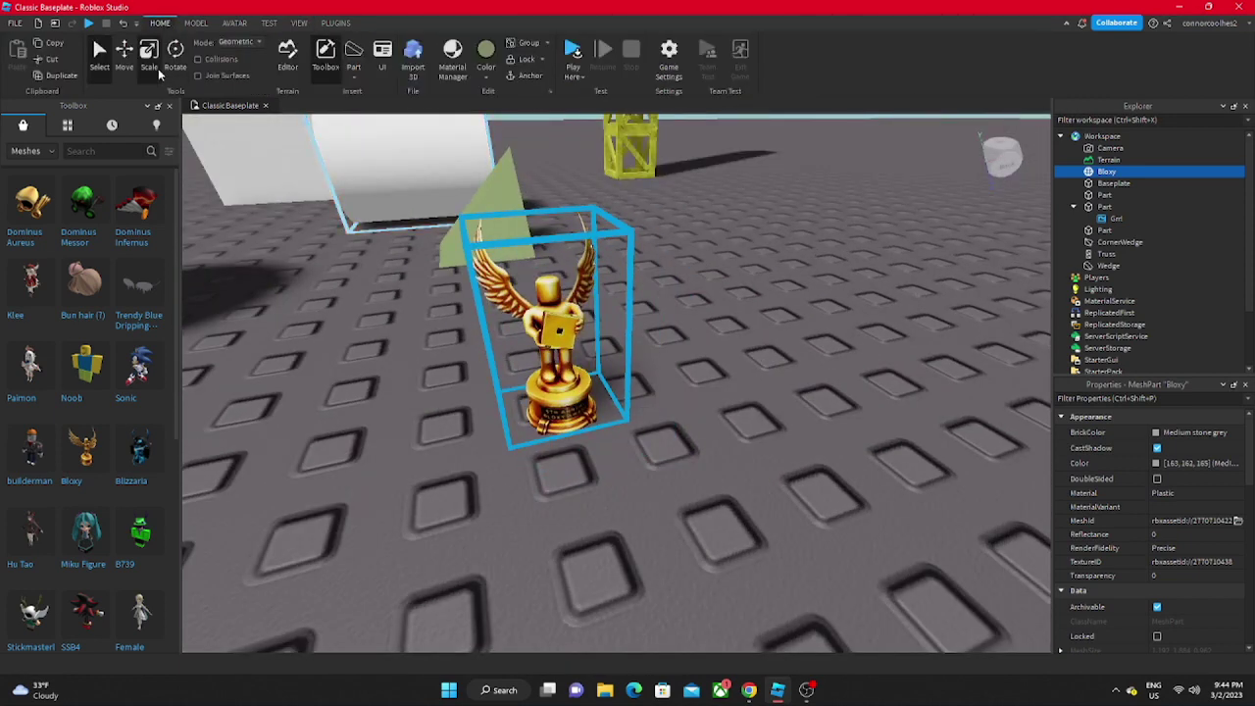
{"action": "left_click", "coordinate": [151, 70]}
{"action": "right_click_drag", "start_coordinate": [561, 392], "coordinate": [575, 315]}
{"action": "scroll", "coordinate": [576, 315], "scroll_direction": "down", "scroll_amount": 5}
{"action": "left_click_drag", "start_coordinate": [619, 321], "coordinate": [608, 278]}
{"action": "left_click_drag", "start_coordinate": [569, 370], "coordinate": [491, 368]}
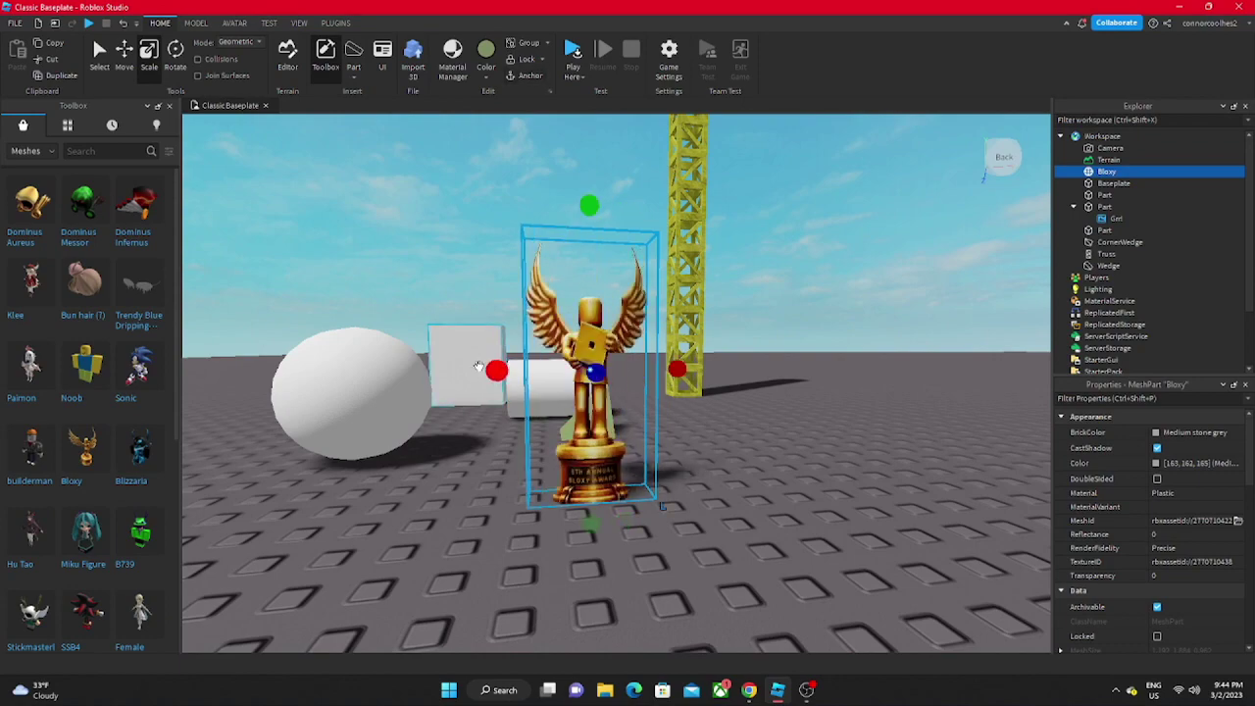
Step: Scale the Bloxy mesh along its depth and inspect its shape up close
{"action": "scroll", "coordinate": [477, 367], "scroll_direction": "up", "scroll_amount": 5}
{"action": "right_click_drag", "start_coordinate": [477, 367], "coordinate": [571, 417]}
{"action": "scroll", "coordinate": [472, 361], "scroll_direction": "down", "scroll_amount": 5}
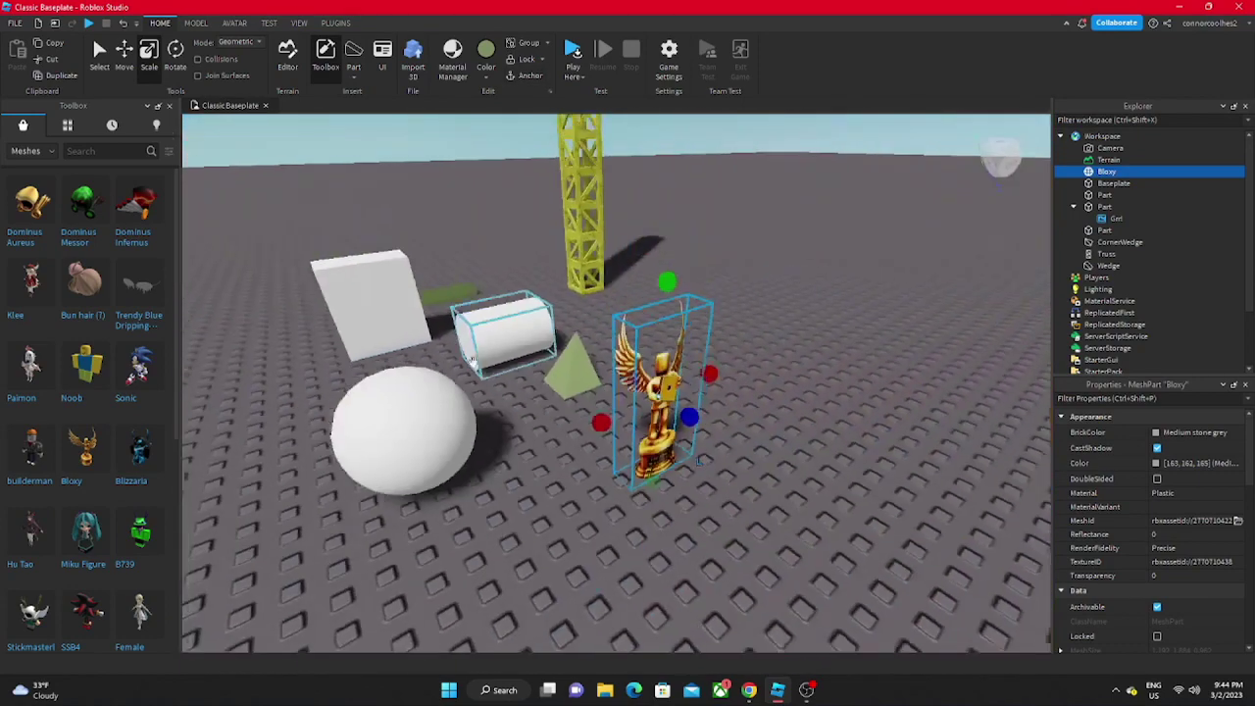
{"action": "scroll", "coordinate": [577, 427], "scroll_direction": "up", "scroll_amount": 5}
{"action": "left_click_drag", "start_coordinate": [581, 430], "coordinate": [505, 416]}
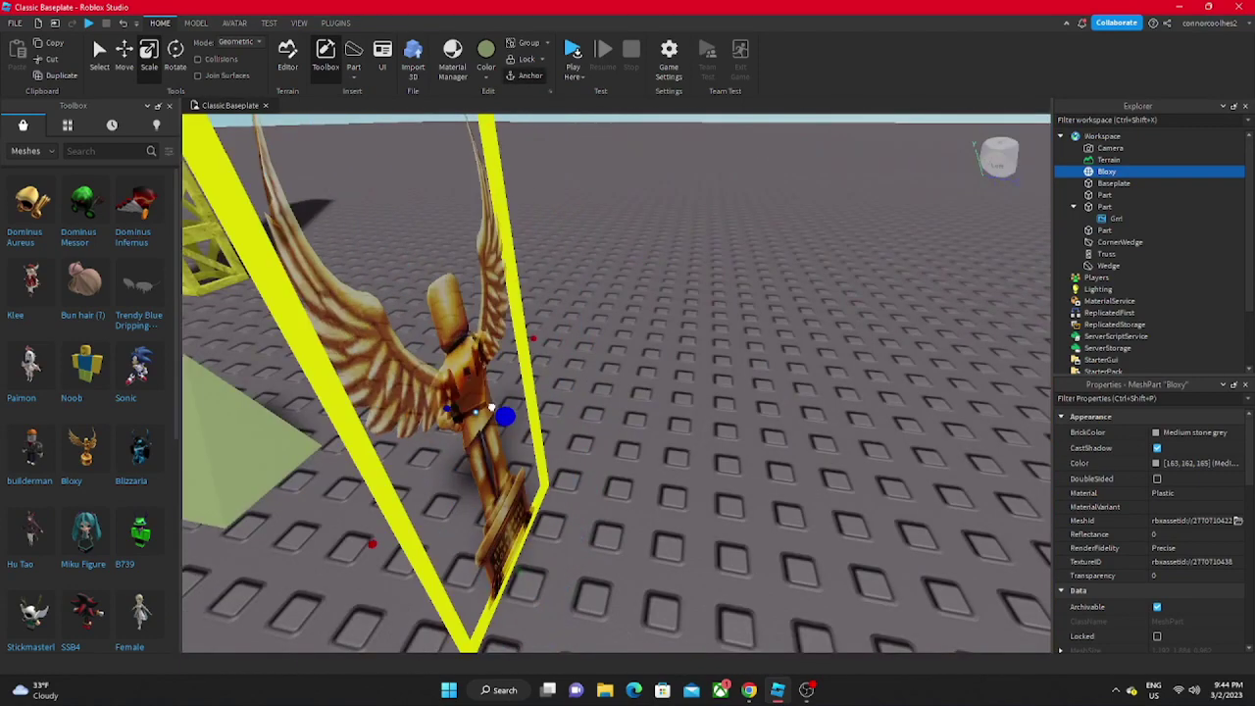
{"action": "left_click", "coordinate": [579, 435]}
{"action": "scroll", "coordinate": [580, 434], "scroll_direction": "down", "scroll_amount": 5}
{"action": "key", "text": "w"}
{"action": "right_click_drag", "start_coordinate": [580, 434], "coordinate": [579, 435]}
{"action": "key", "text": "d"}
{"action": "scroll", "coordinate": [586, 425], "scroll_direction": "down", "scroll_amount": 5}
{"action": "scroll", "coordinate": [594, 412], "scroll_direction": "up", "scroll_amount": 4}
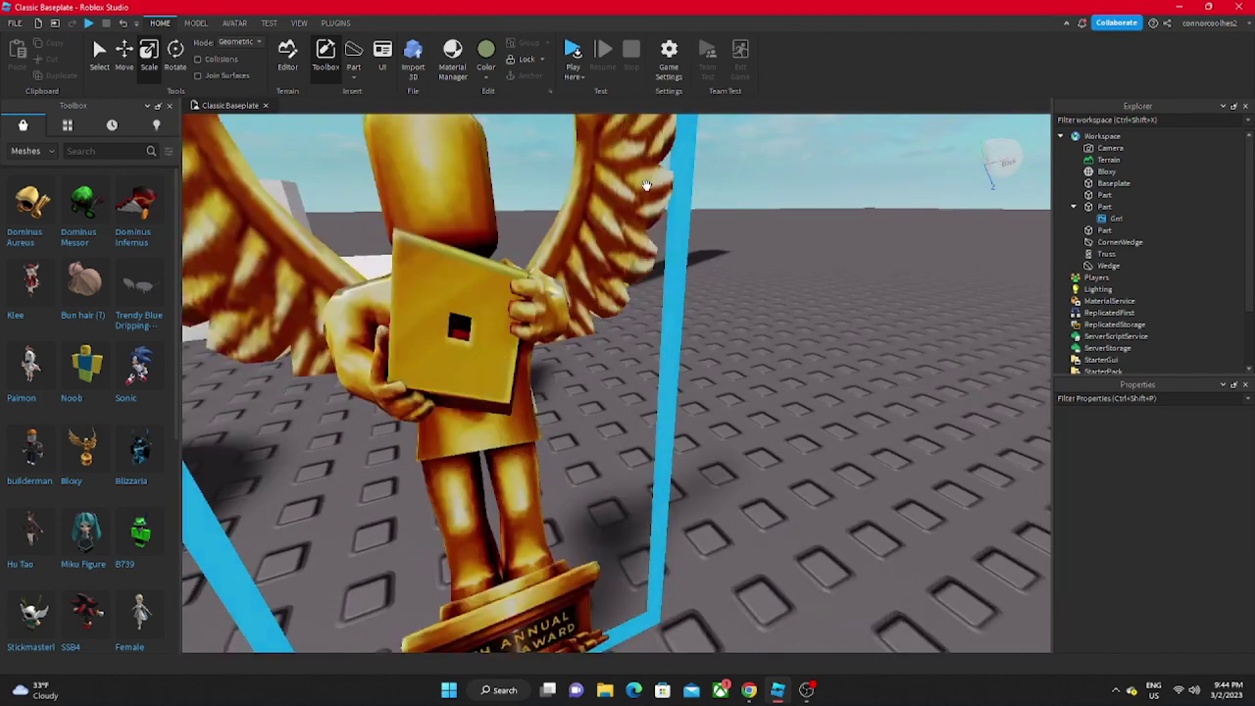
Step: Reselect the Bloxy mesh and stretch its height until it rivals the truss
{"action": "left_click", "coordinate": [646, 186]}
{"action": "scroll", "coordinate": [667, 196], "scroll_direction": "down", "scroll_amount": 10}
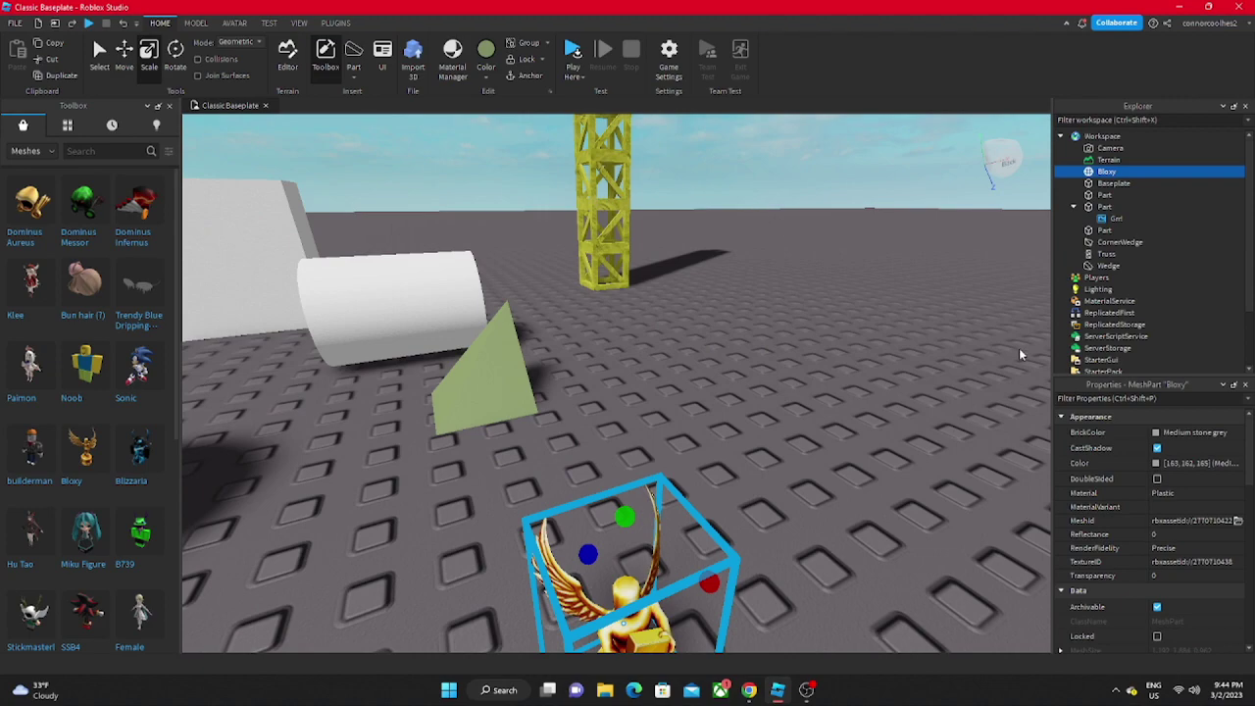
{"action": "right_click_drag", "start_coordinate": [869, 376], "coordinate": [869, 376]}
{"action": "scroll", "coordinate": [869, 375], "scroll_direction": "down", "scroll_amount": 6}
{"action": "scroll", "coordinate": [675, 359], "scroll_direction": "up", "scroll_amount": 2}
{"action": "left_click_drag", "start_coordinate": [671, 359], "coordinate": [660, 227]}
{"action": "scroll", "coordinate": [660, 227], "scroll_direction": "down", "scroll_amount": 5}
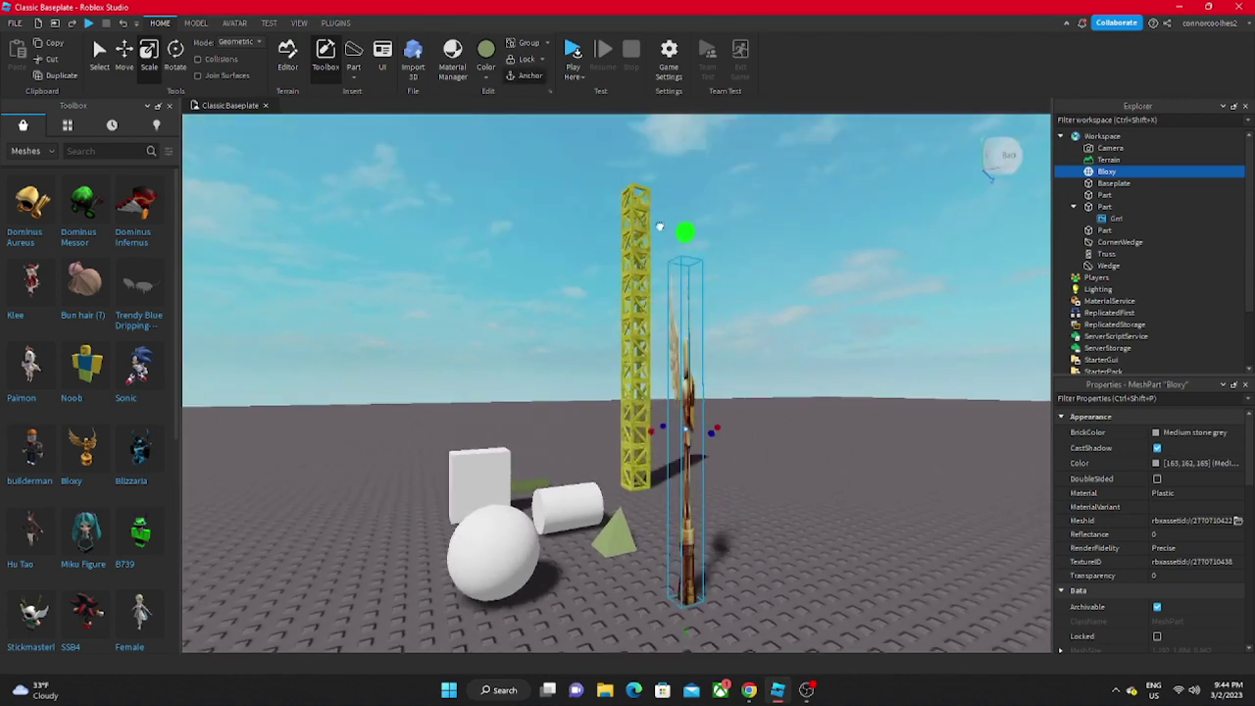
Step: Enlarge the tall Bloxy mesh greatly in width and depth
{"action": "left_click_drag", "start_coordinate": [651, 360], "coordinate": [265, 392]}
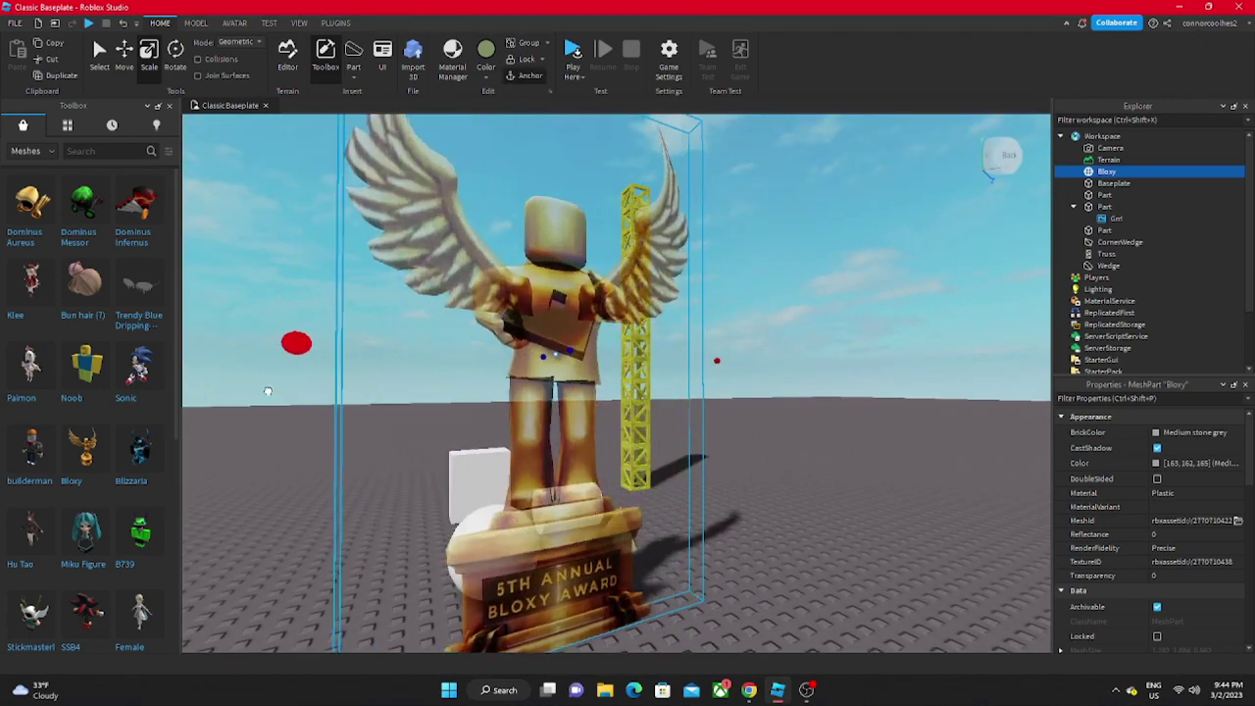
{"action": "right_click_drag", "start_coordinate": [398, 409], "coordinate": [398, 409]}
{"action": "scroll", "coordinate": [488, 394], "scroll_direction": "down", "scroll_amount": 5}
{"action": "left_click_drag", "start_coordinate": [513, 355], "coordinate": [713, 348]}
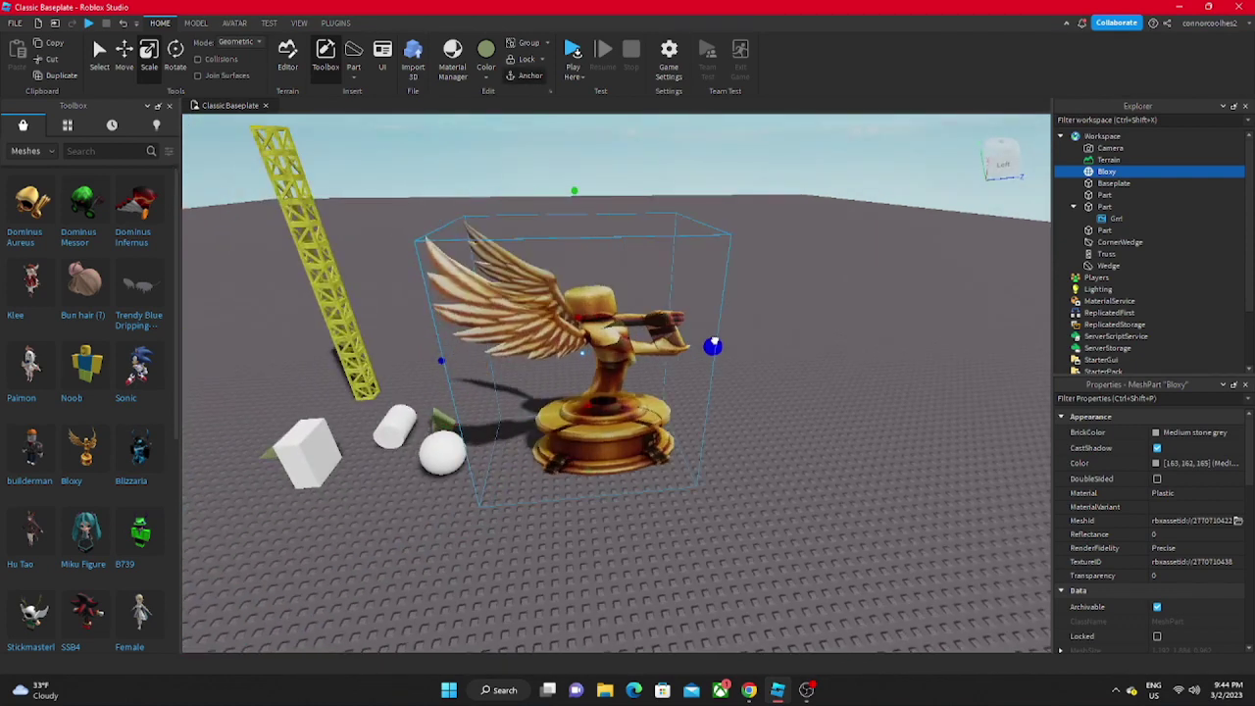
{"action": "left_click", "coordinate": [774, 367]}
Step: Undo the Bloxy mesh's last height, width and depth scalings and view the trophy up close
{"action": "key", "text": "ctrl+z"}
{"action": "key", "text": "ctrl+z"}
{"action": "key", "text": "ctrl+z"}
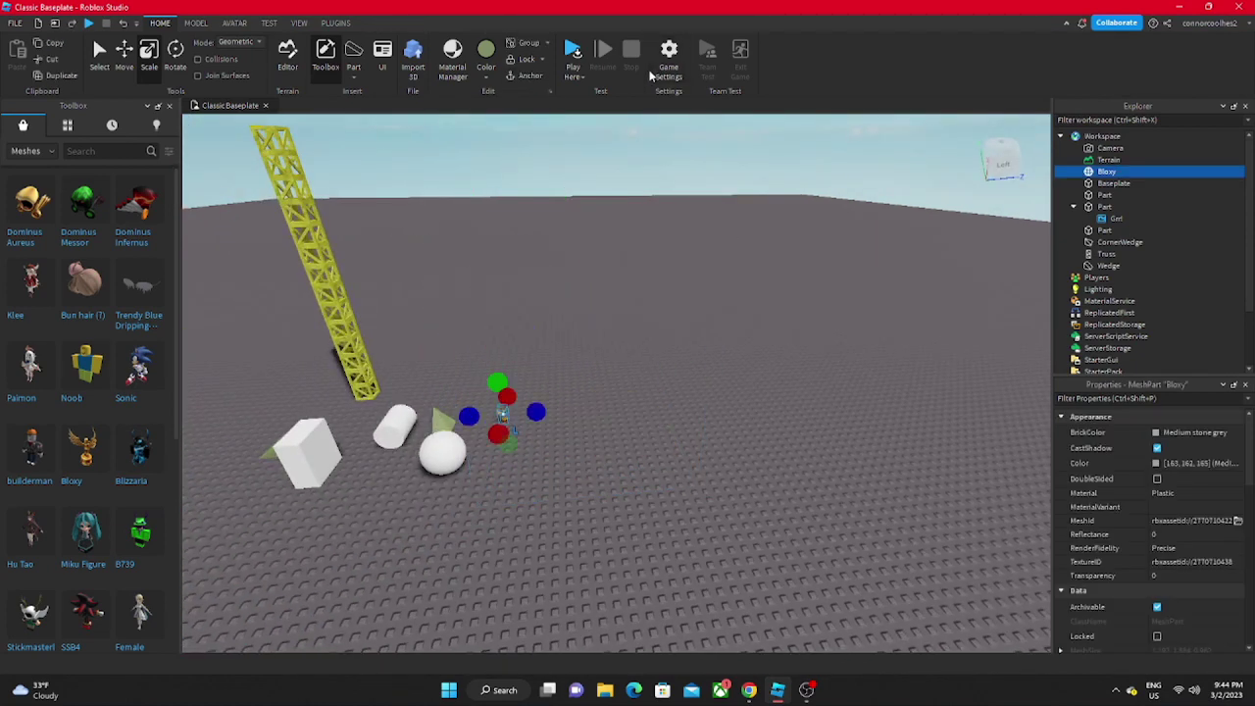
{"action": "left_click", "coordinate": [655, 70]}
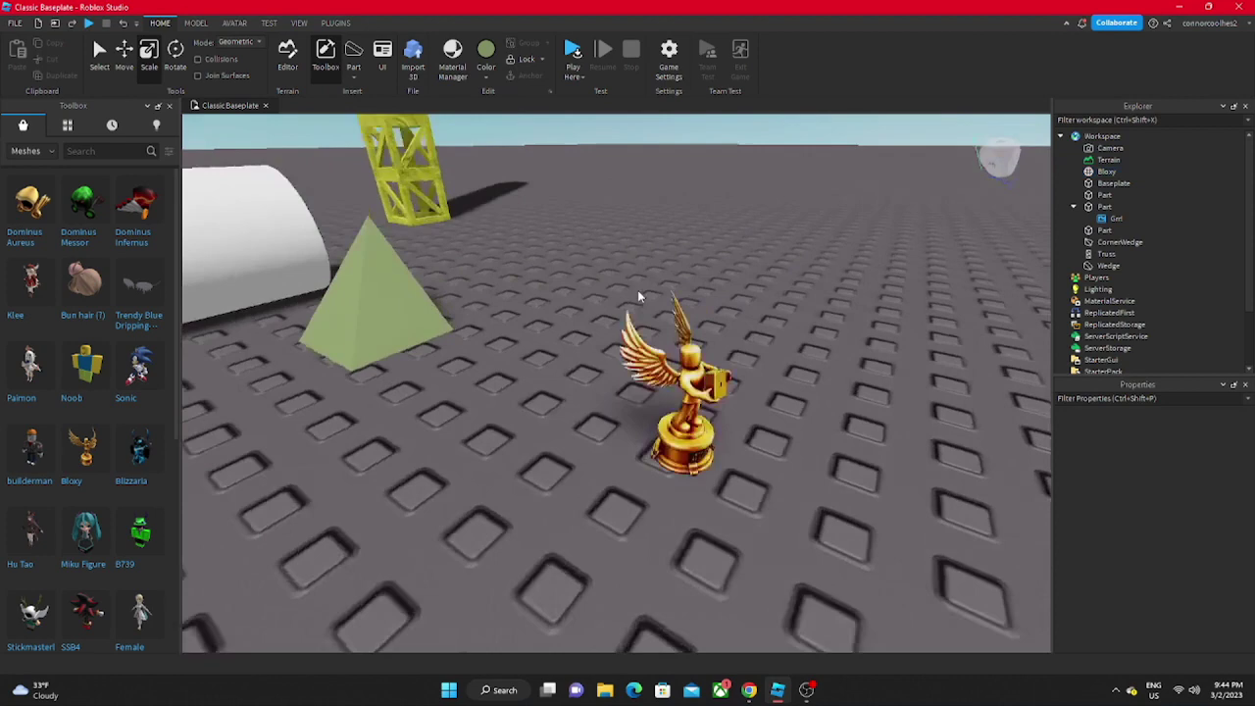
{"action": "scroll", "coordinate": [639, 296], "scroll_direction": "up", "scroll_amount": 2}
{"action": "right_click_drag", "start_coordinate": [640, 296], "coordinate": [628, 316]}
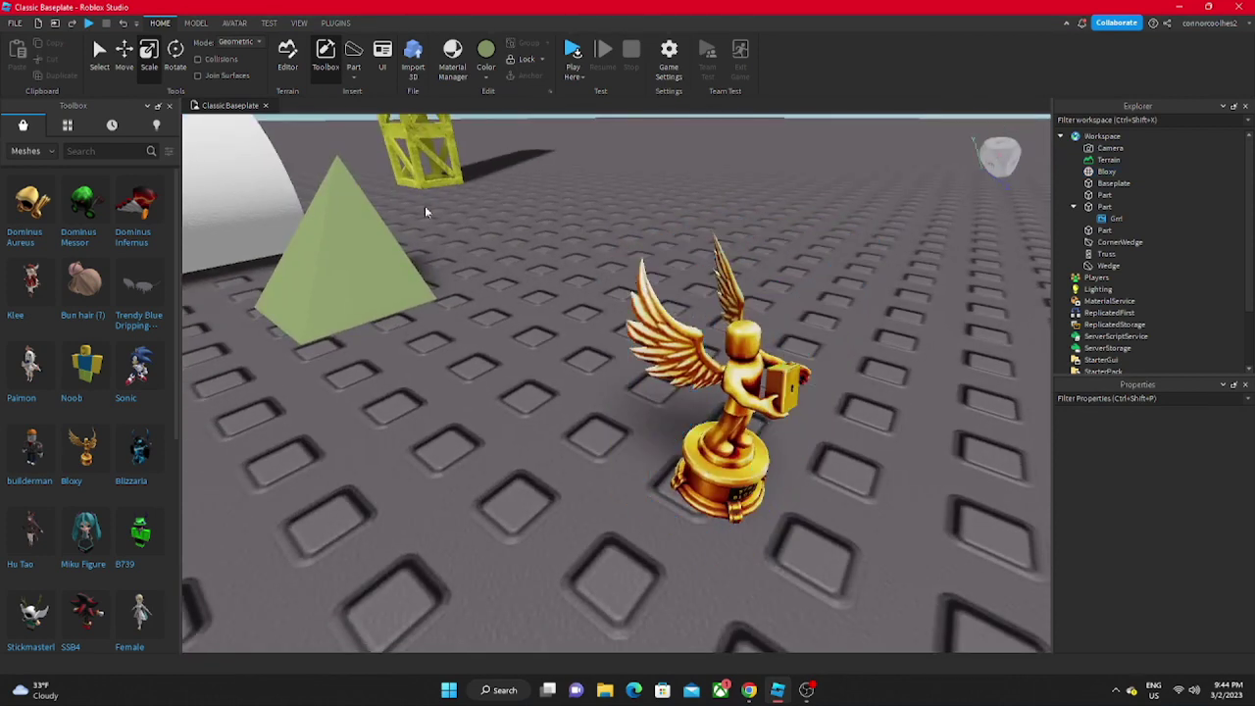
{"action": "right_click_drag", "start_coordinate": [426, 212], "coordinate": [395, 207]}
{"action": "scroll", "coordinate": [395, 207], "scroll_direction": "down", "scroll_amount": 4}
{"action": "scroll", "coordinate": [648, 393], "scroll_direction": "up", "scroll_amount": 4}
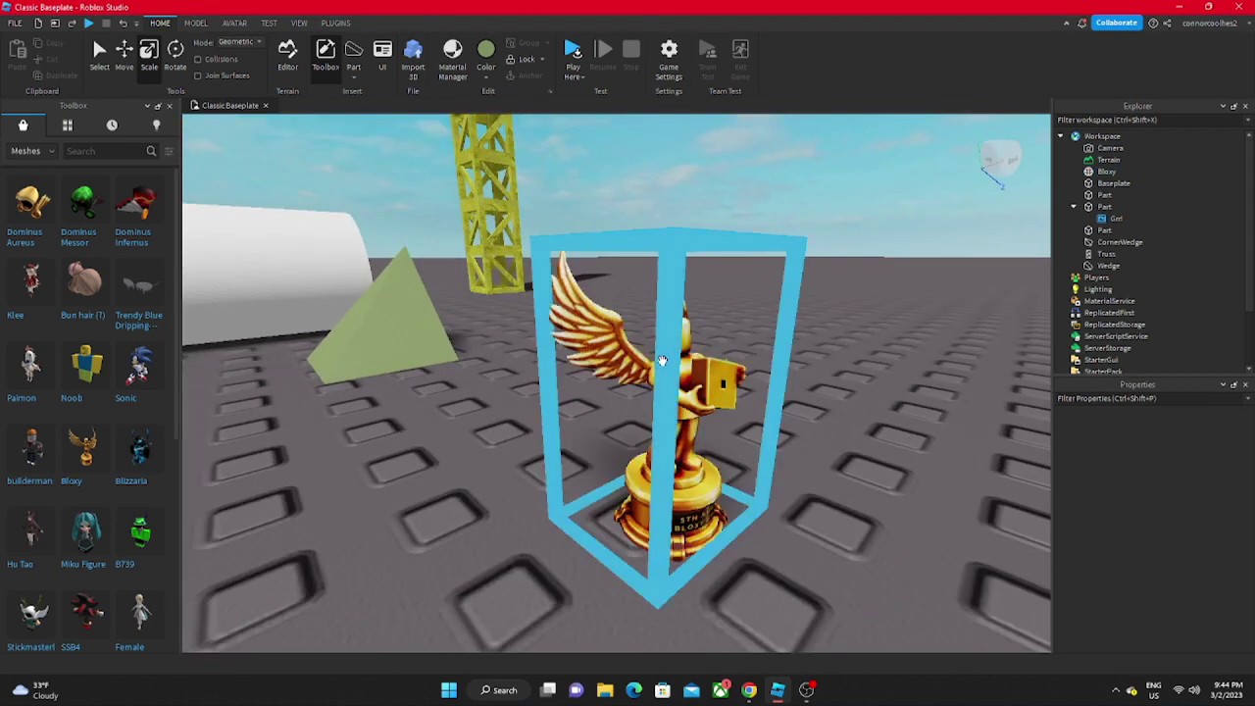
Step: Enable wireframe rendering and examine the Bloxy mesh's wireframe from several sides and distances
{"action": "left_click", "coordinate": [335, 22]}
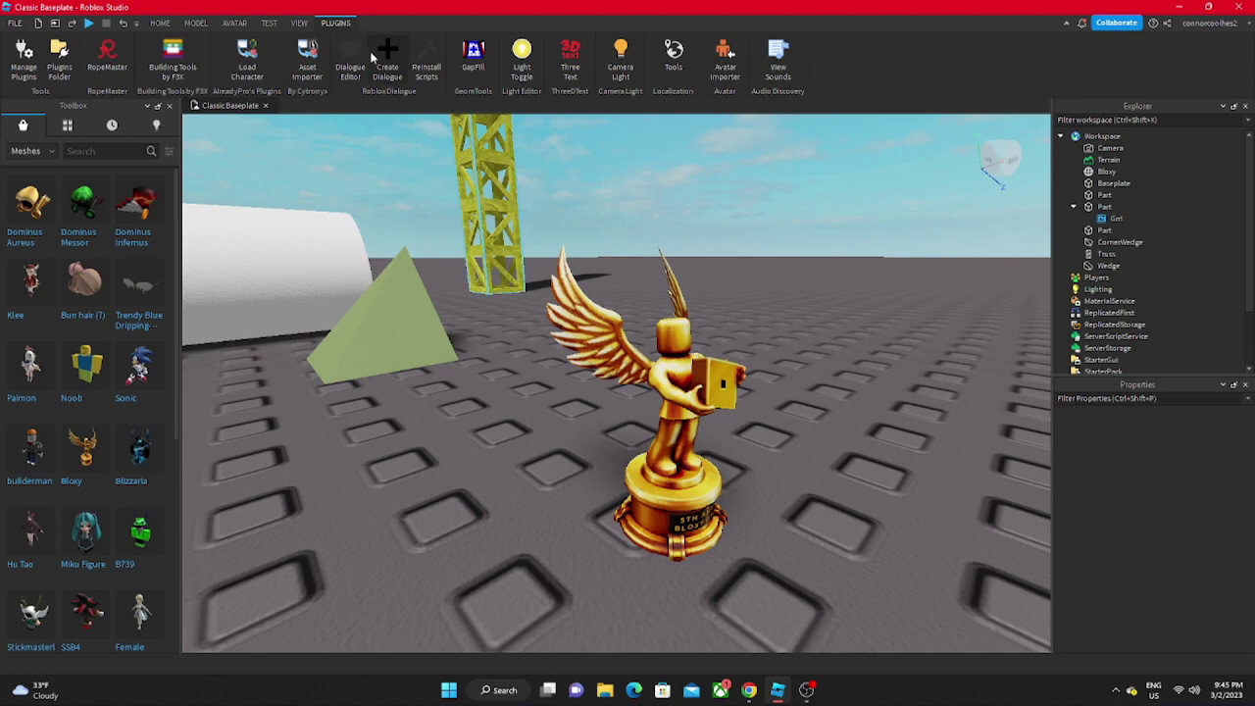
{"action": "left_click", "coordinate": [300, 22]}
{"action": "left_click", "coordinate": [800, 59]}
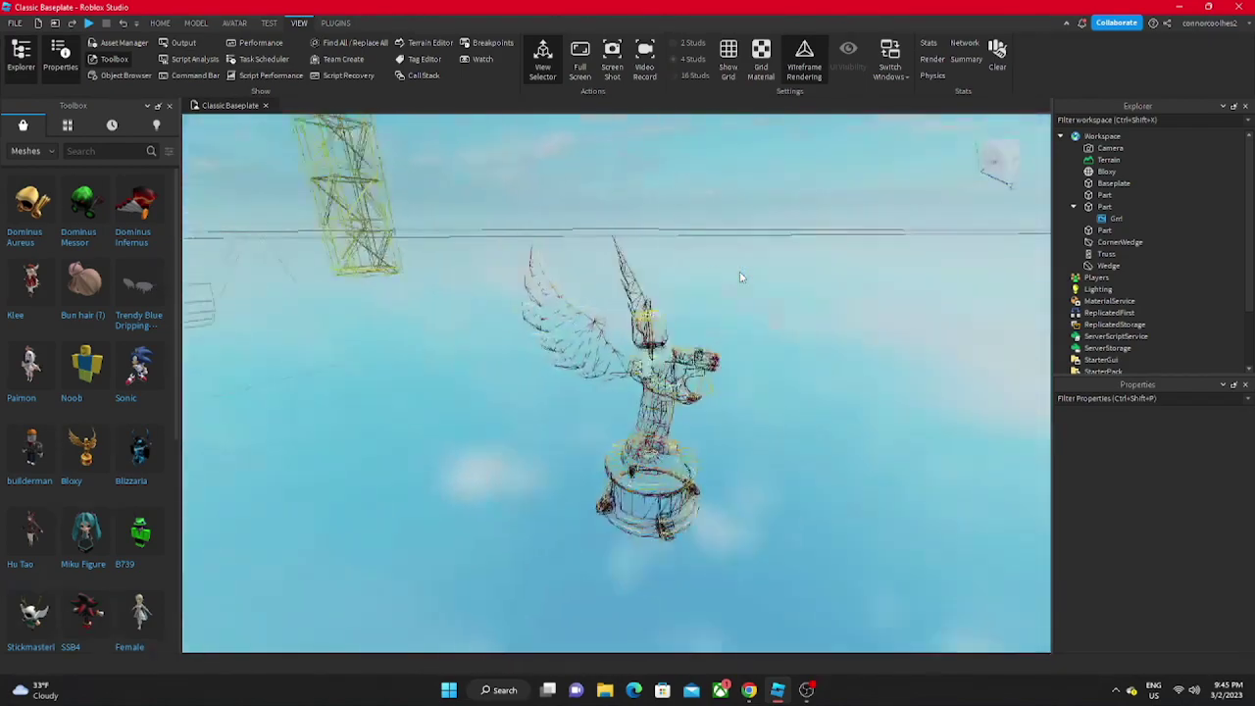
{"action": "key", "text": "w"}
{"action": "right_click_drag", "start_coordinate": [739, 271], "coordinate": [739, 270]}
{"action": "key", "text": "s"}
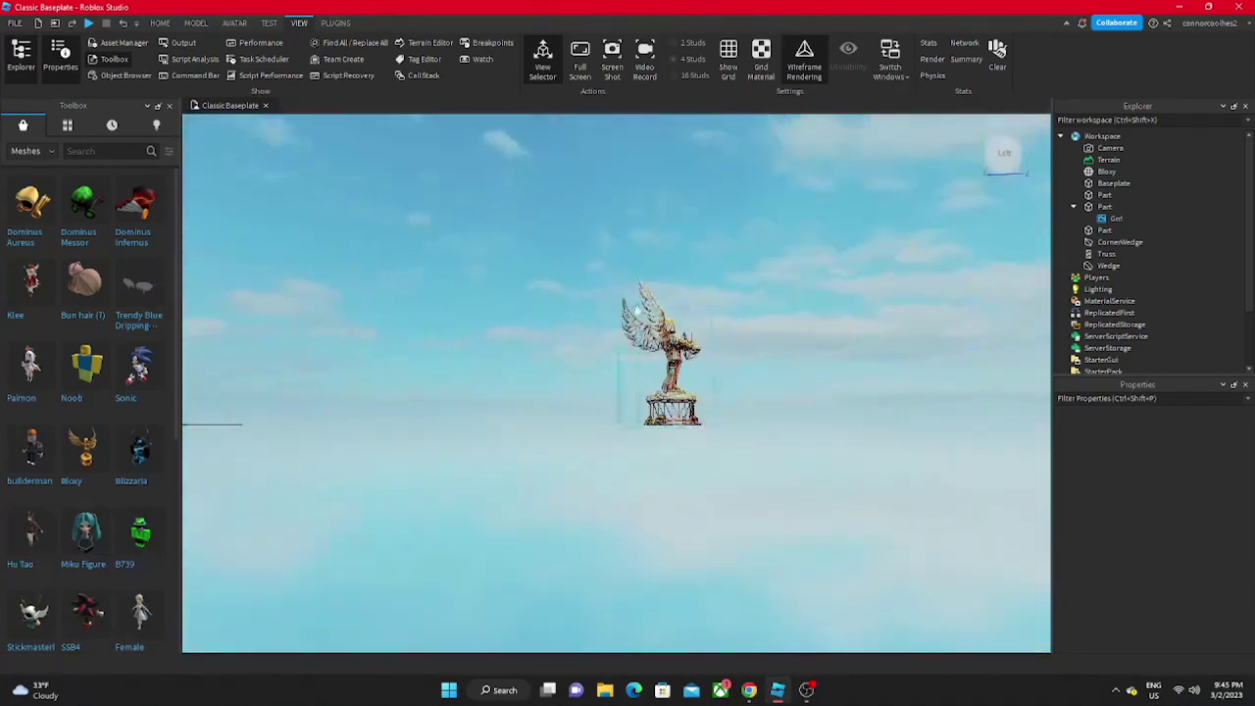
{"action": "key", "text": "d"}
{"action": "key", "text": "w"}
{"action": "right_click_drag", "start_coordinate": [464, 310], "coordinate": [465, 312]}
{"action": "scroll", "coordinate": [464, 312], "scroll_direction": "down", "scroll_amount": 5}
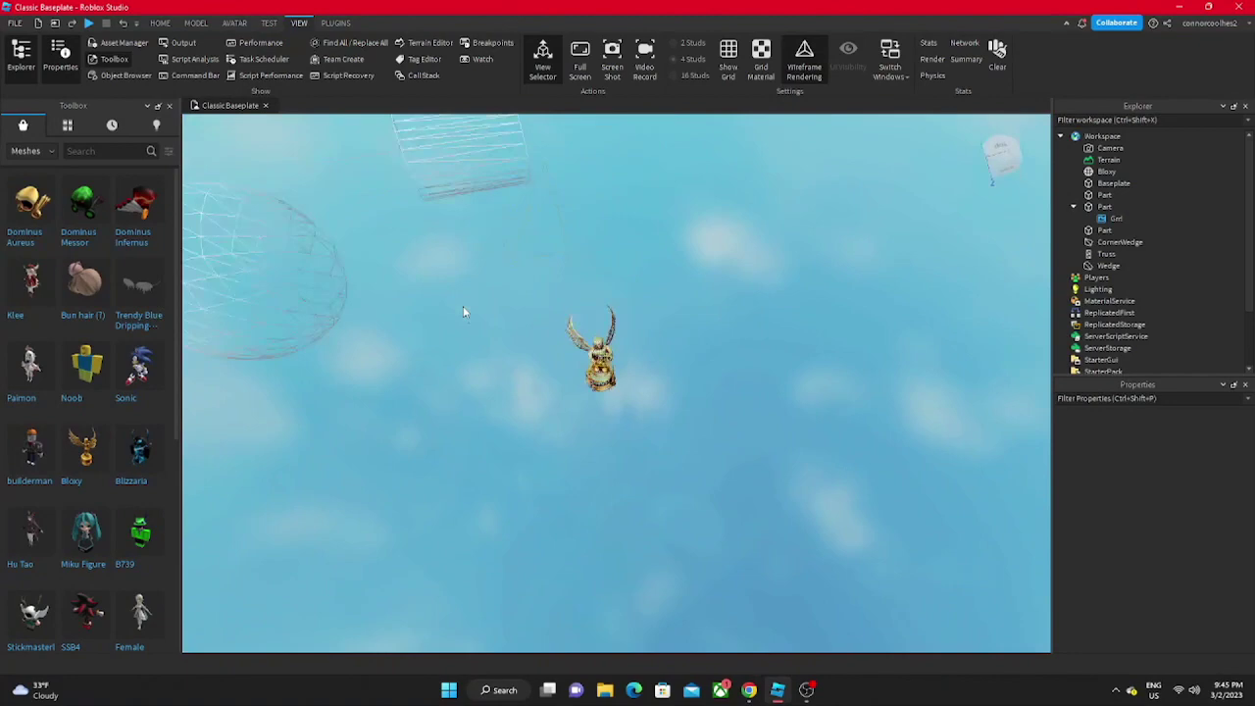
Step: Find the Domino Crown among the Toolbox's meshes and insert it into the scene
{"action": "scroll", "coordinate": [67, 475], "scroll_direction": "down", "scroll_amount": 4}
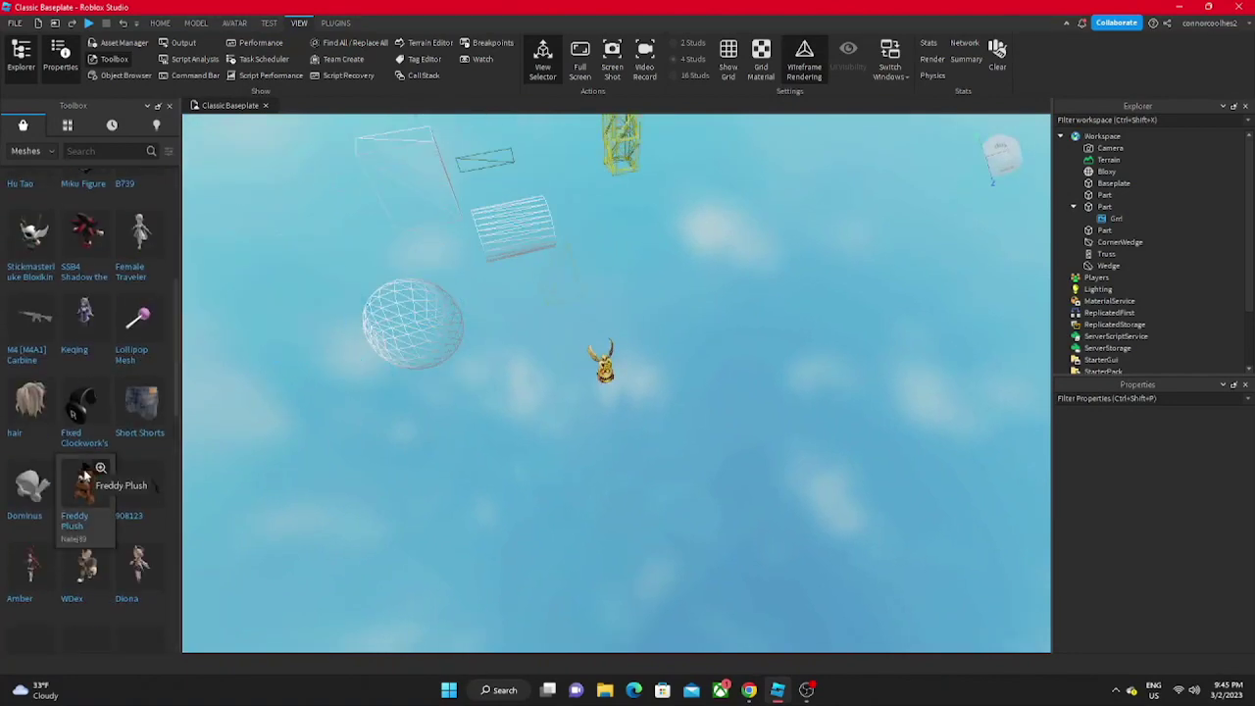
{"action": "scroll", "coordinate": [84, 475], "scroll_direction": "down", "scroll_amount": 5}
{"action": "left_click", "coordinate": [33, 378]}
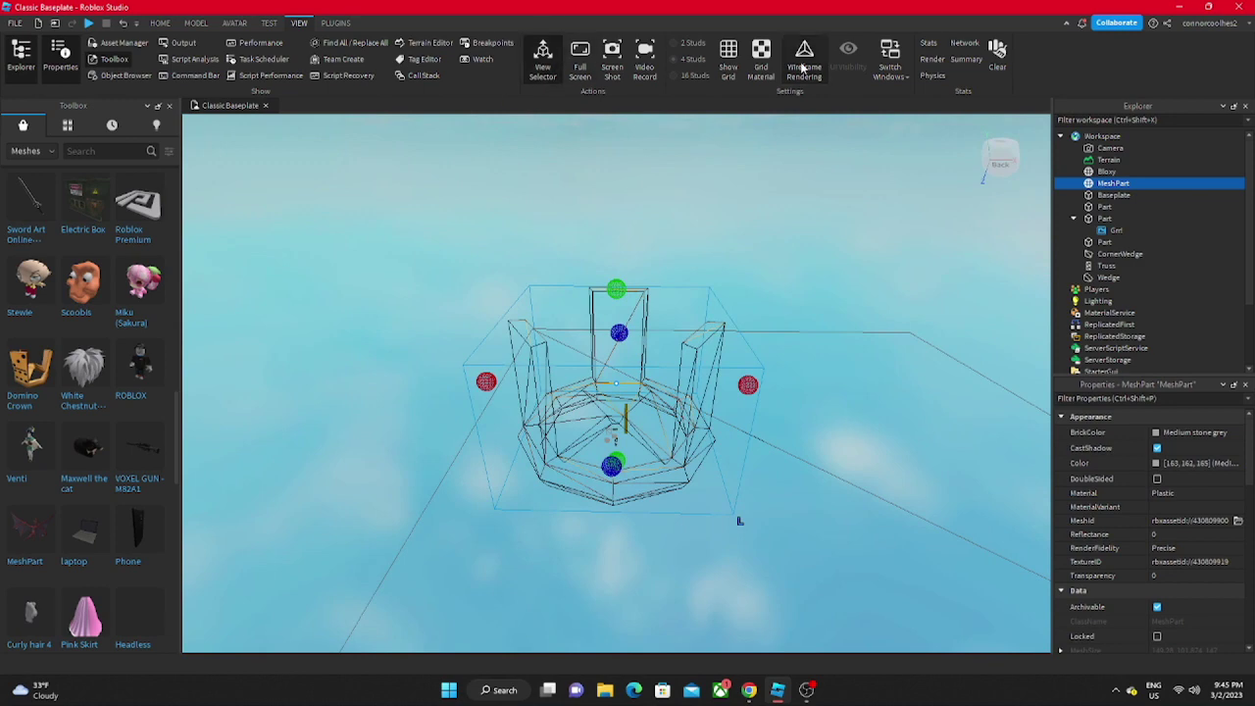
Step: Disable wireframe rendering and look at the textured Domino Crown up close
{"action": "left_click", "coordinate": [813, 57]}
{"action": "right_click_drag", "start_coordinate": [377, 377], "coordinate": [383, 378]}
{"action": "scroll", "coordinate": [383, 378], "scroll_direction": "up", "scroll_amount": 4}
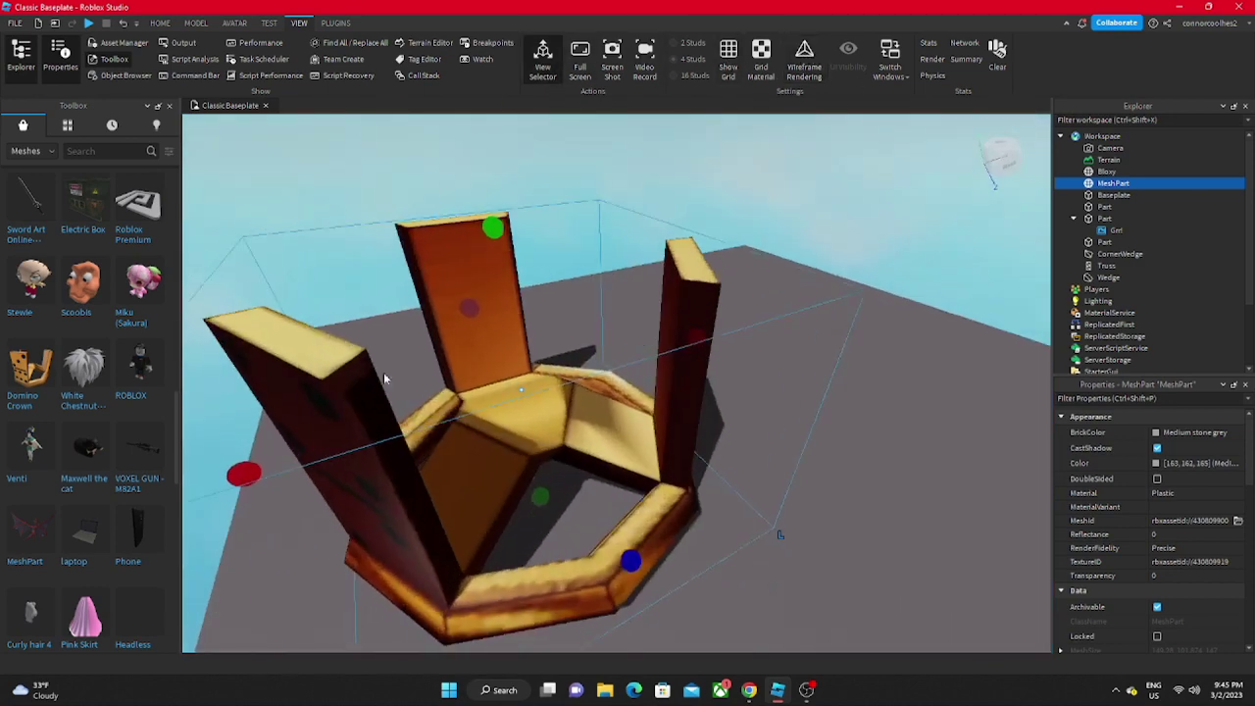
Step: Flatten the Domino Crown's height, and undo both the flattening and the crown's insertion
{"action": "left_click_drag", "start_coordinate": [493, 225], "coordinate": [492, 459]}
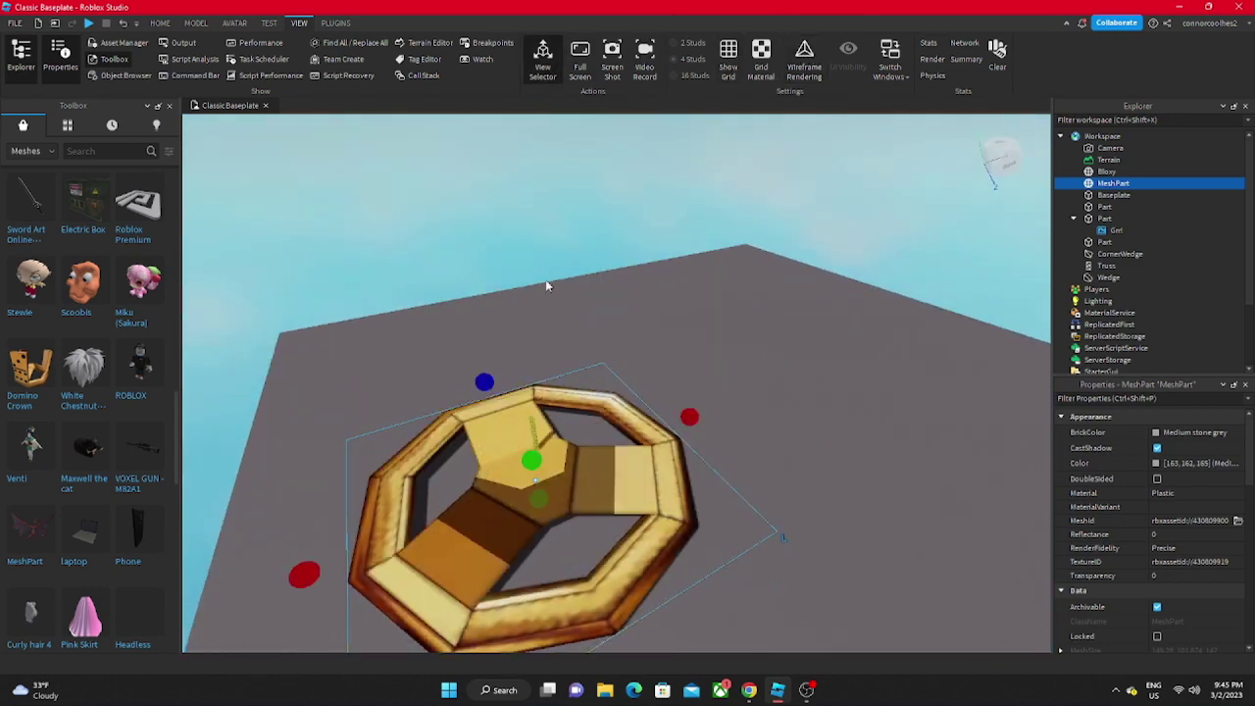
{"action": "key", "text": "ctrl+z"}
{"action": "key", "text": "ctrl+z"}
Step: Insert the Scoobis head mesh from the Toolbox and bring its face into view
{"action": "right_click_drag", "start_coordinate": [496, 327], "coordinate": [496, 332]}
{"action": "scroll", "coordinate": [496, 331], "scroll_direction": "up", "scroll_amount": 3}
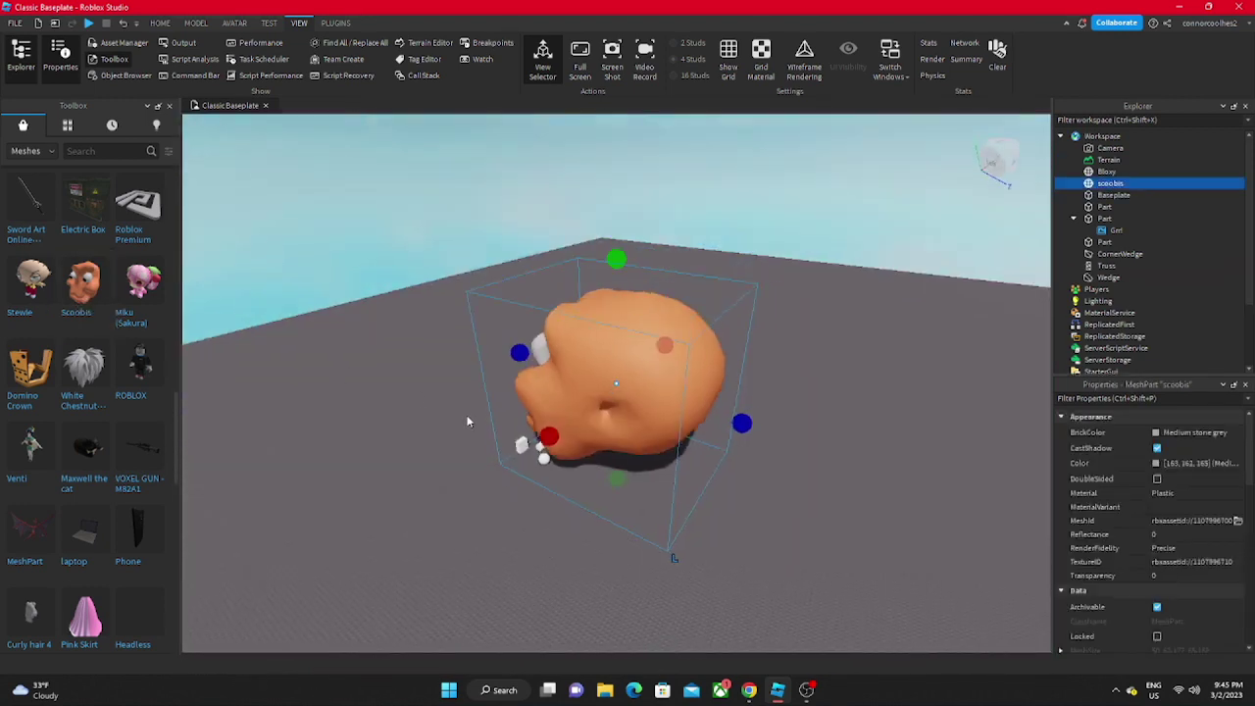
{"action": "left_click_drag", "start_coordinate": [654, 401], "coordinate": [690, 332]}
{"action": "scroll", "coordinate": [518, 306], "scroll_direction": "up", "scroll_amount": 3}
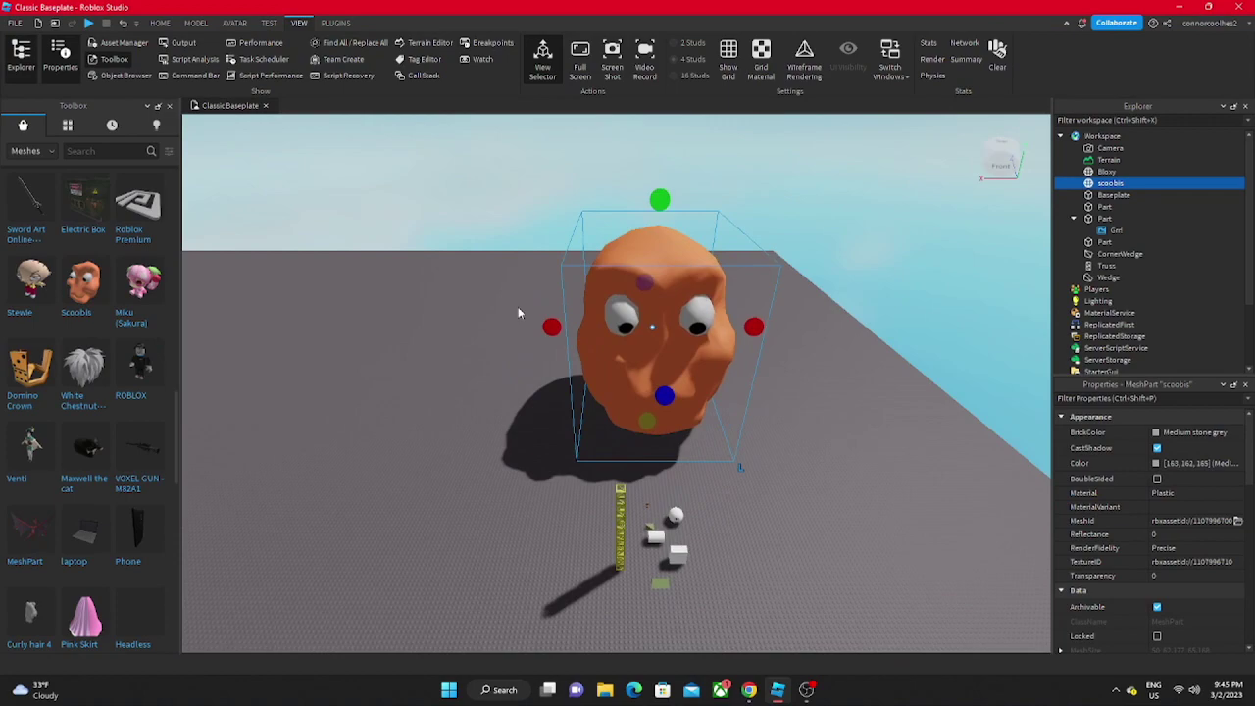
Step: Deselect the Scoobis head, examine its mesh up close in wireframe rendering, and switch back to normal rendering
{"action": "left_click", "coordinate": [518, 306]}
{"action": "right_click_drag", "start_coordinate": [522, 306], "coordinate": [528, 320]}
{"action": "scroll", "coordinate": [522, 307], "scroll_direction": "down", "scroll_amount": 5}
{"action": "key", "text": "w"}
{"action": "left_click", "coordinate": [797, 61]}
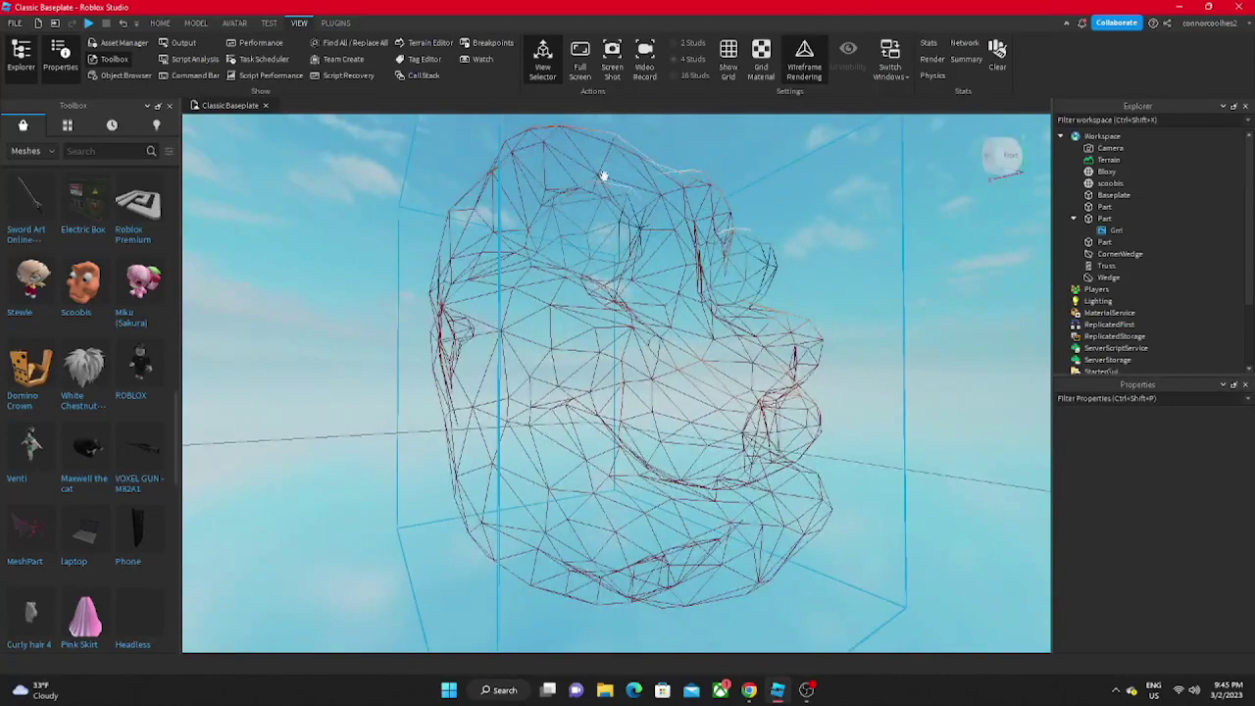
{"action": "left_click", "coordinate": [801, 65]}
Step: Select the Scoobis head, clear its TextureID, and look through the rest of its properties
{"action": "key", "text": "w"}
{"action": "right_click_drag", "start_coordinate": [720, 296], "coordinate": [645, 353]}
{"action": "left_click", "coordinate": [644, 353]}
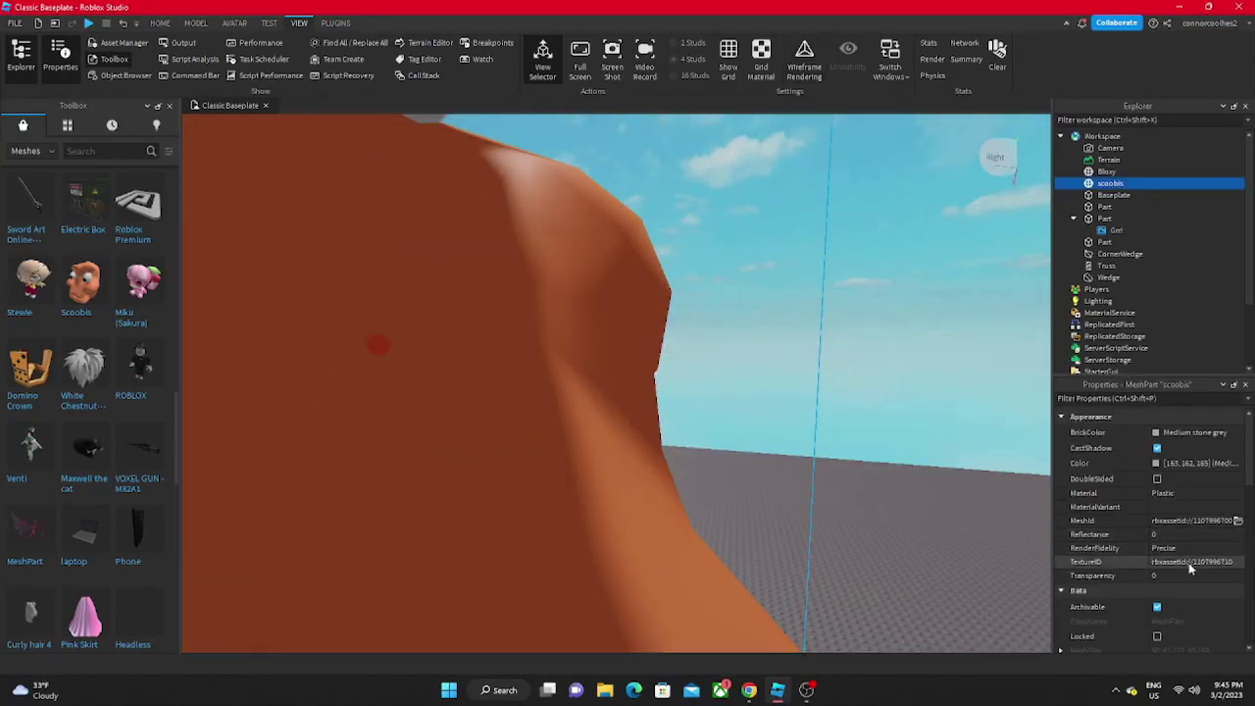
{"action": "left_click", "coordinate": [1183, 564]}
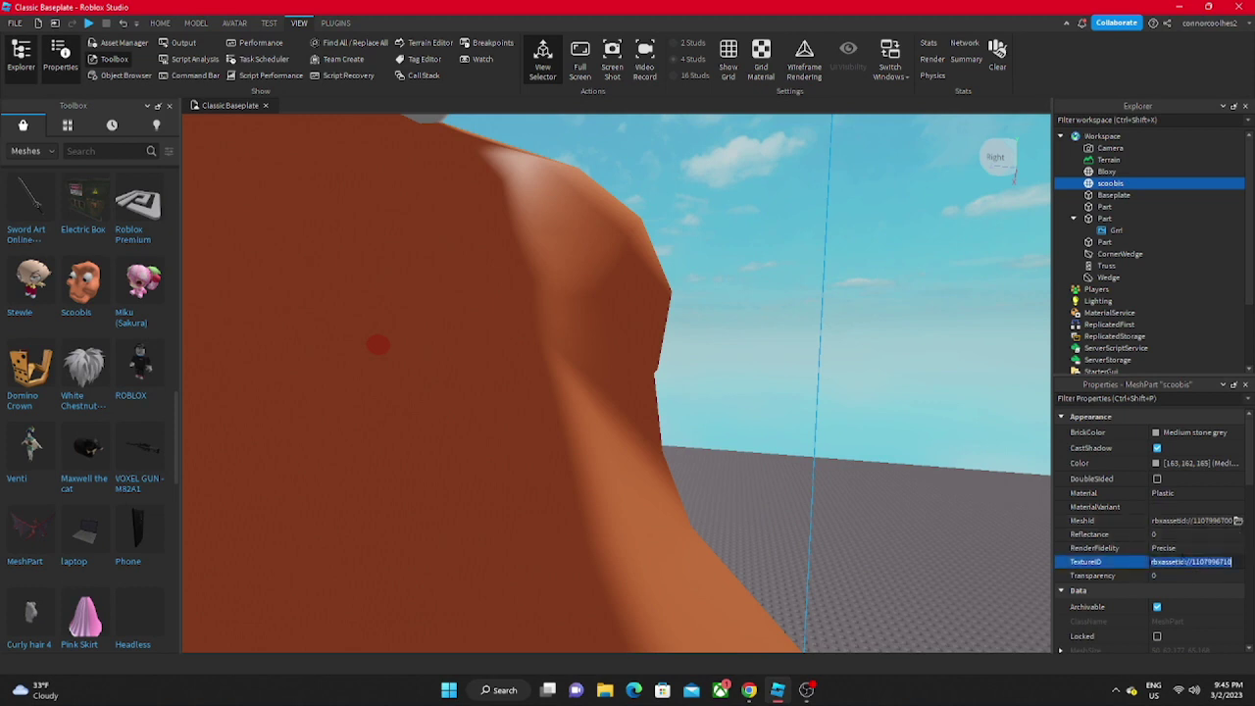
{"action": "key", "text": "BackSpace"}
{"action": "key", "text": "Return"}
{"action": "scroll", "coordinate": [822, 429], "scroll_direction": "down", "scroll_amount": 5}
{"action": "right_click_drag", "start_coordinate": [822, 428], "coordinate": [825, 432]}
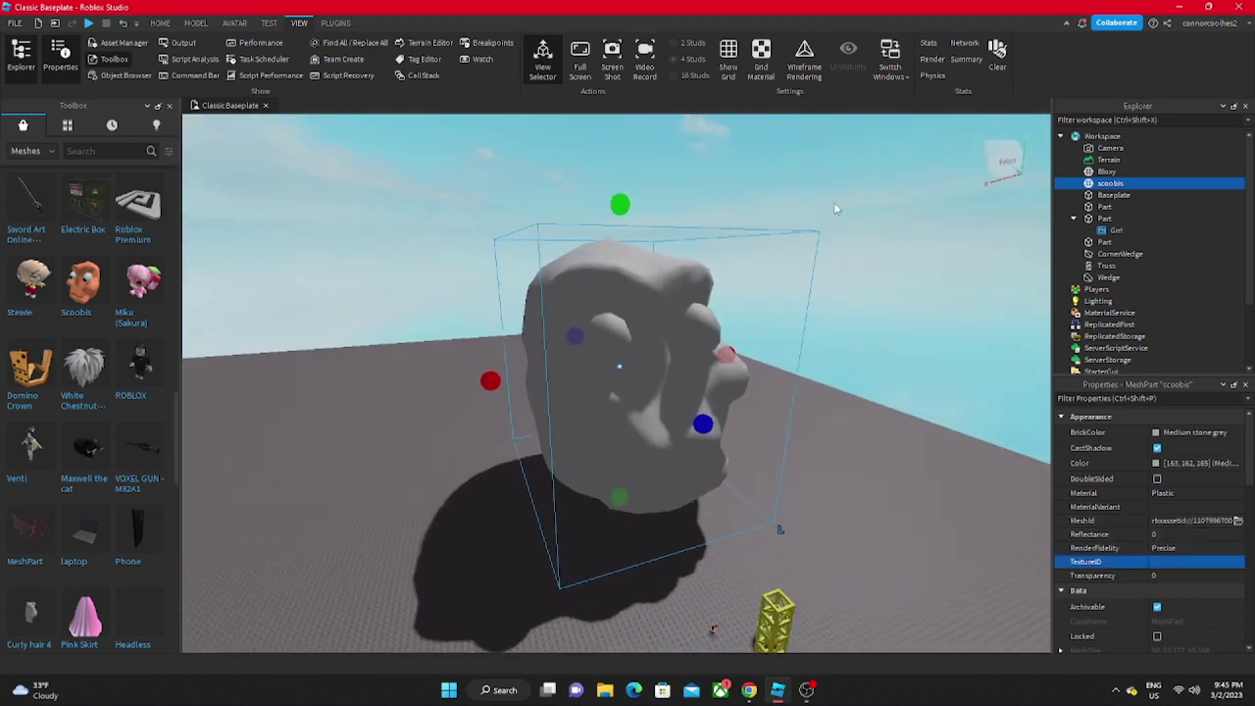
{"action": "scroll", "coordinate": [1145, 517], "scroll_direction": "down", "scroll_amount": 3}
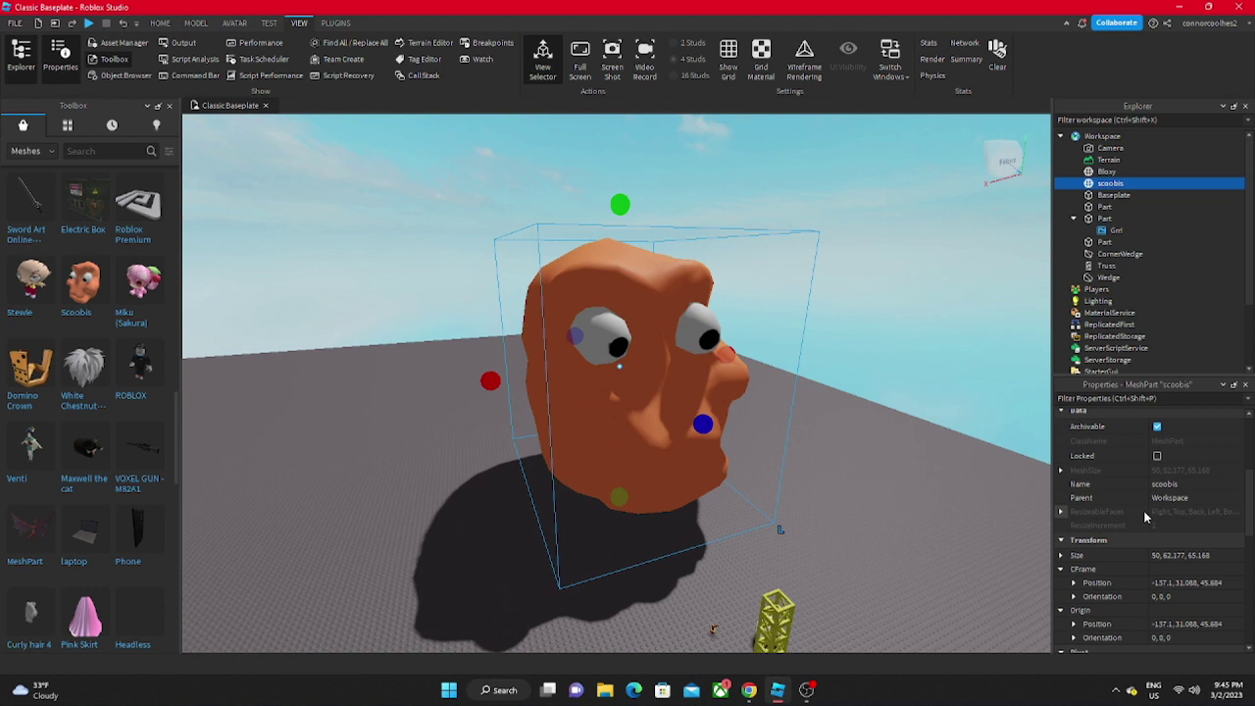
{"action": "scroll", "coordinate": [1148, 517], "scroll_direction": "down", "scroll_amount": 6}
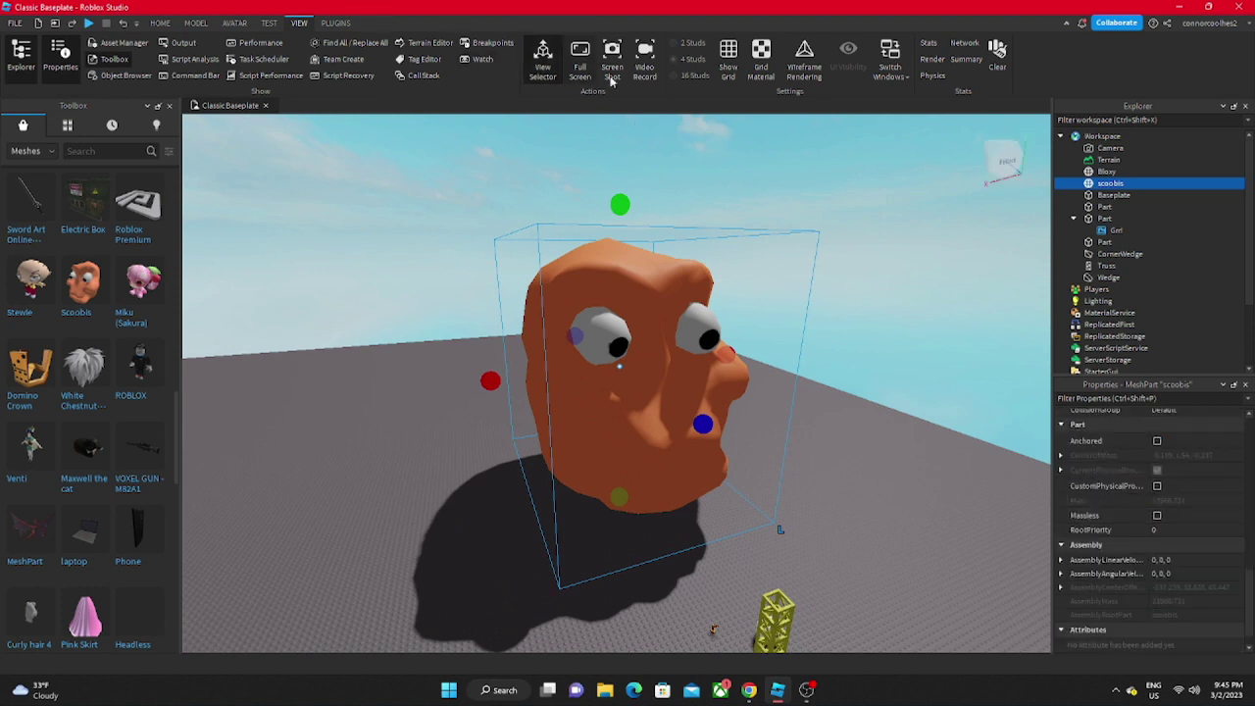
Step: Enable wireframe rendering and delete the Scoobis head from the scene
{"action": "left_click", "coordinate": [805, 76]}
{"action": "left_click", "coordinate": [369, 207]}
{"action": "left_click", "coordinate": [552, 367]}
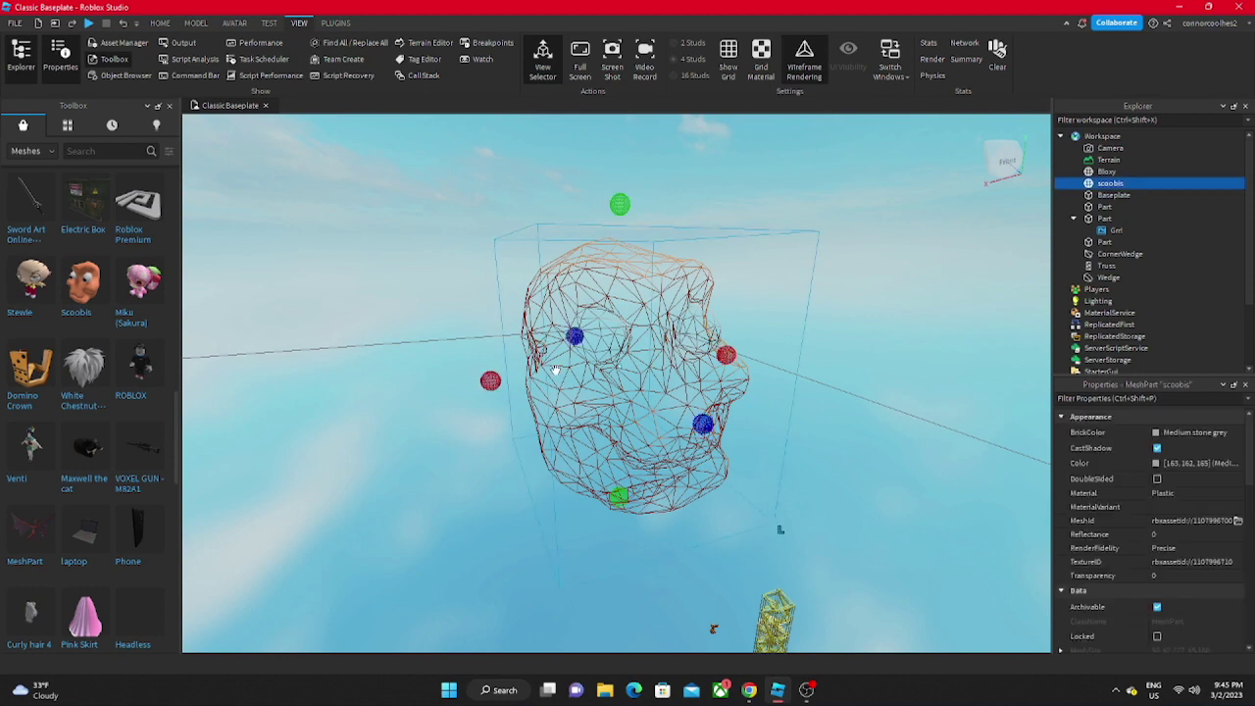
{"action": "key", "text": "Delete"}
Step: Examine the remaining parts, truss and Bloxy mesh in wireframe from several angles and distances, and disable wireframe rendering
{"action": "right_click_drag", "start_coordinate": [503, 354], "coordinate": [488, 351]}
{"action": "key", "text": "w"}
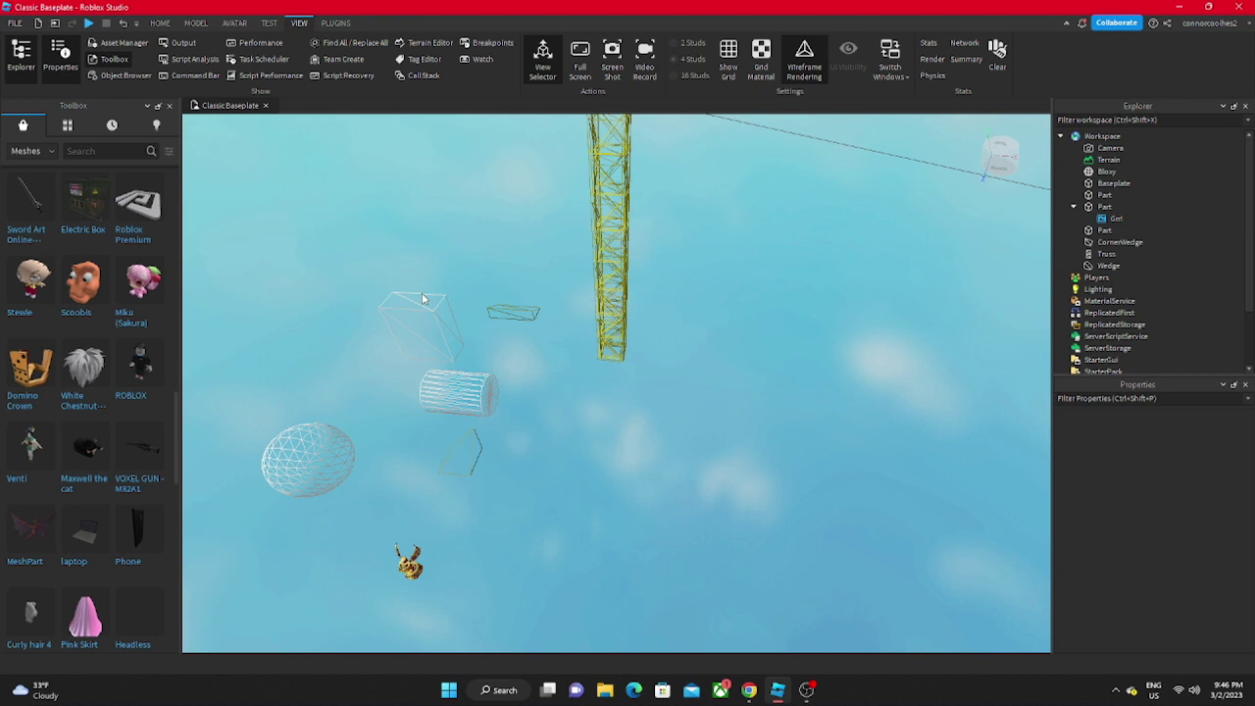
{"action": "right_click_drag", "start_coordinate": [354, 301], "coordinate": [355, 304]}
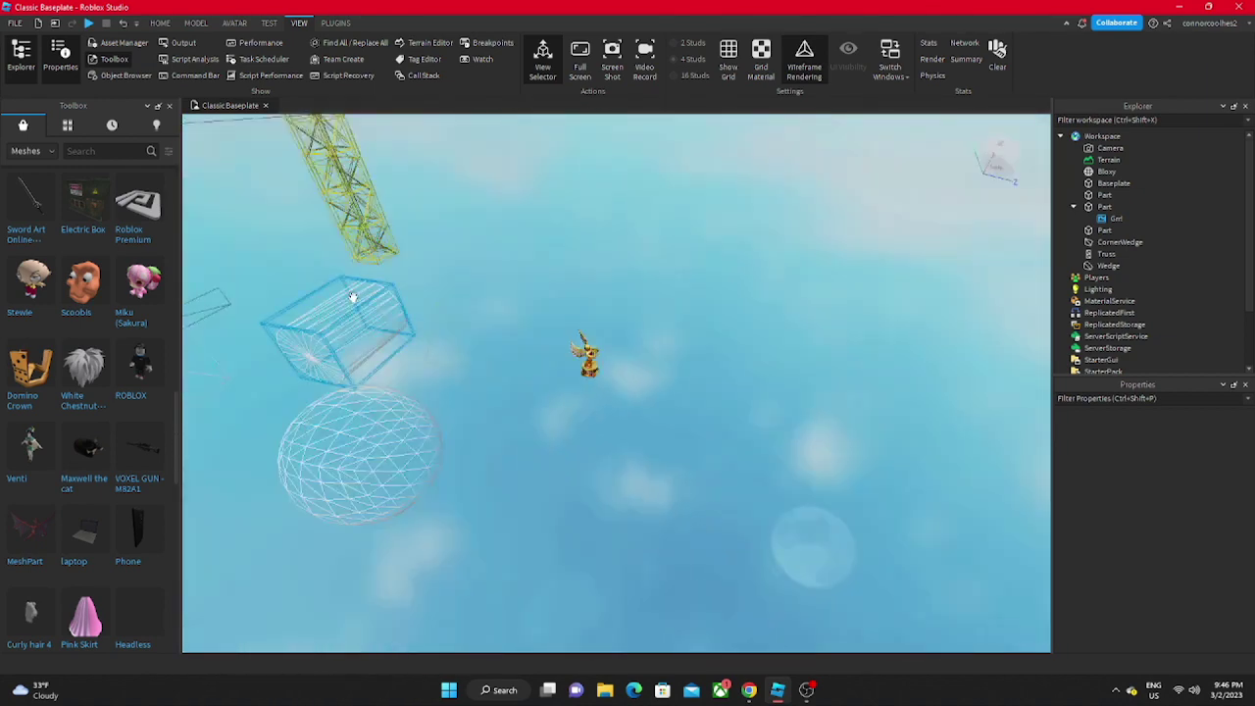
{"action": "key", "text": "s"}
{"action": "right_click_drag", "start_coordinate": [353, 298], "coordinate": [355, 304]}
{"action": "key", "text": "s"}
{"action": "key", "text": "w"}
{"action": "key", "text": "w"}
{"action": "key", "text": "s"}
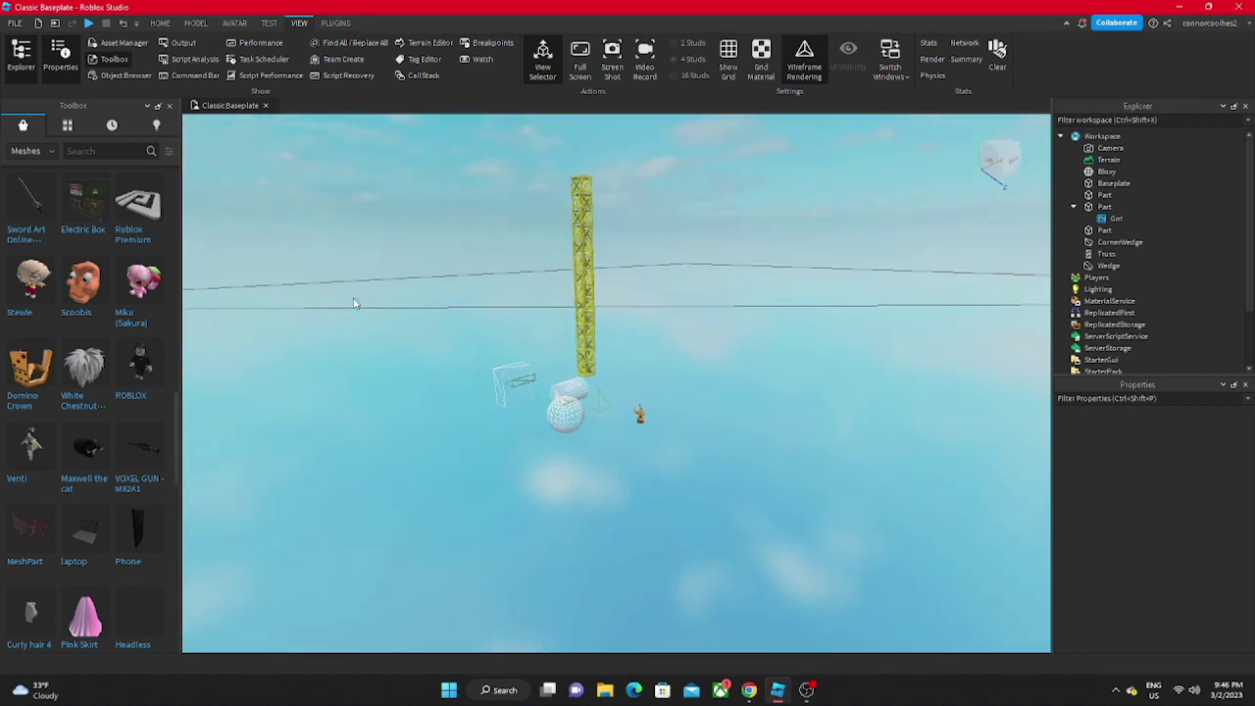
{"action": "key", "text": "w"}
{"action": "right_click_drag", "start_coordinate": [337, 258], "coordinate": [337, 258]}
{"action": "key", "text": "s"}
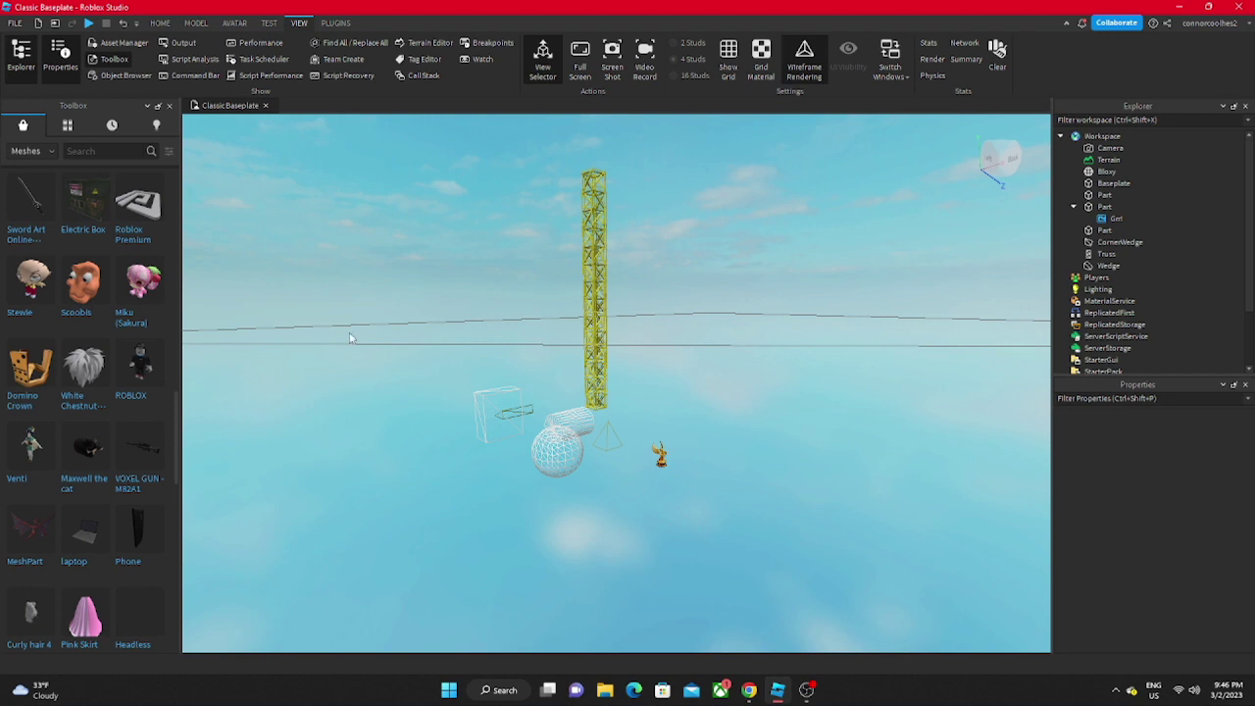
{"action": "right_click_drag", "start_coordinate": [349, 336], "coordinate": [350, 341]}
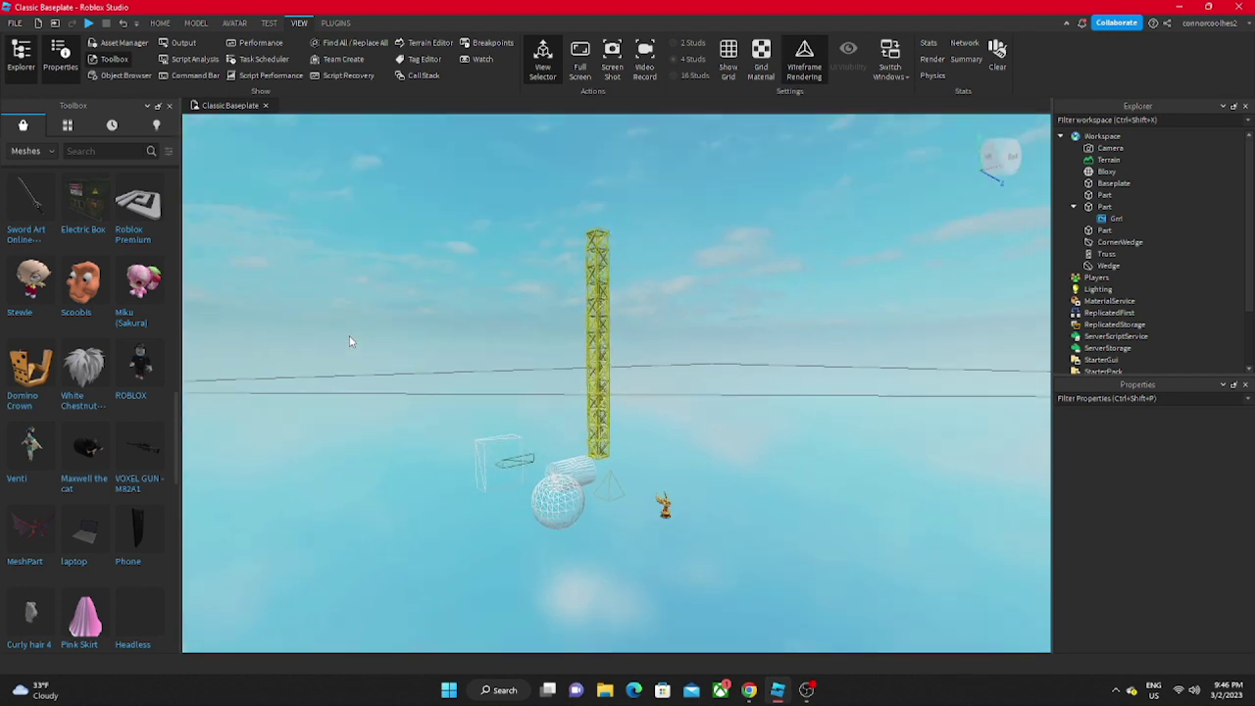
{"action": "left_click", "coordinate": [791, 69]}
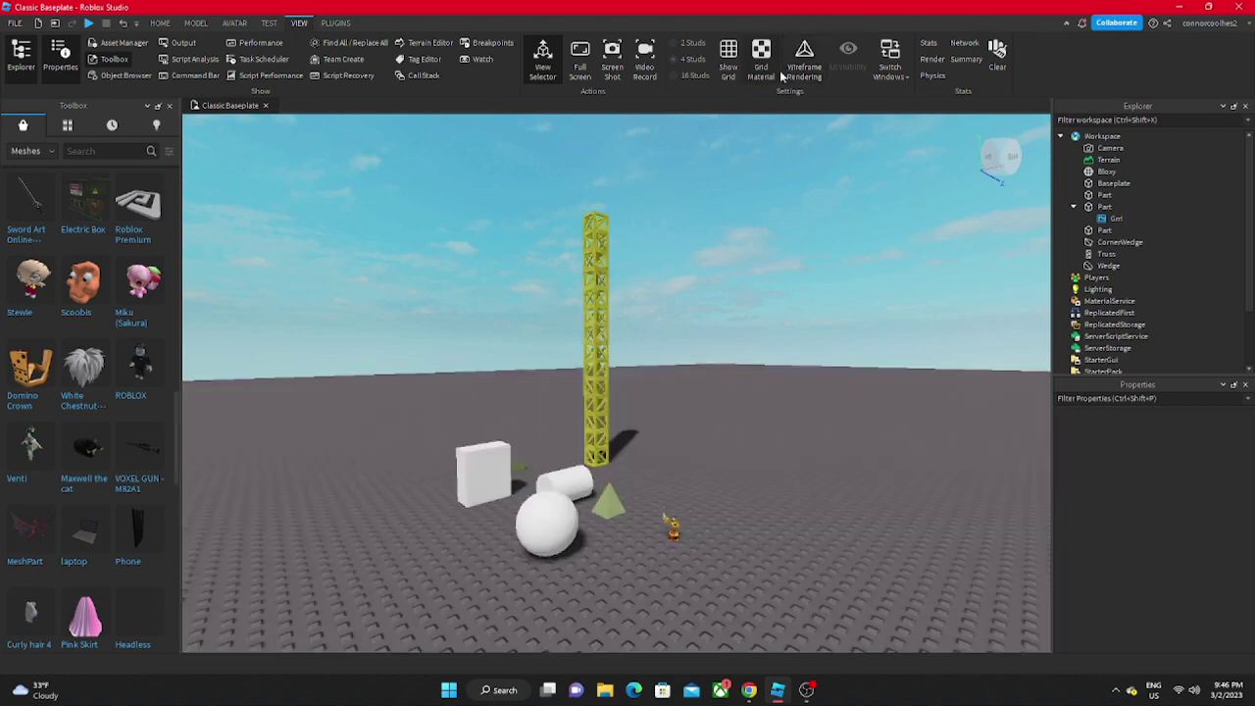